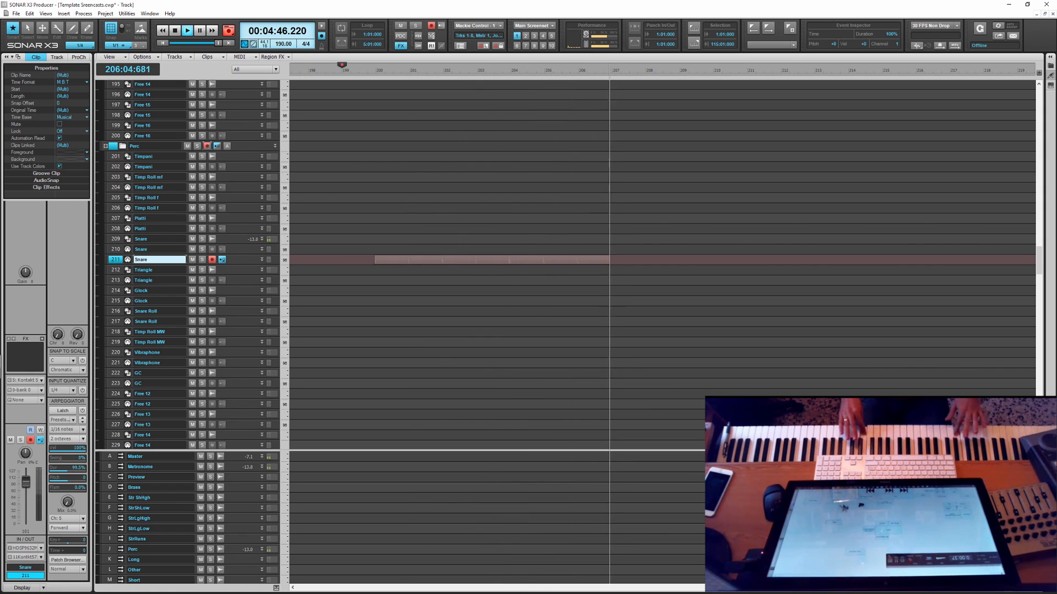
Step: Stop the take on Snare track 211, then select its recorded clip and quantize it
key("space")
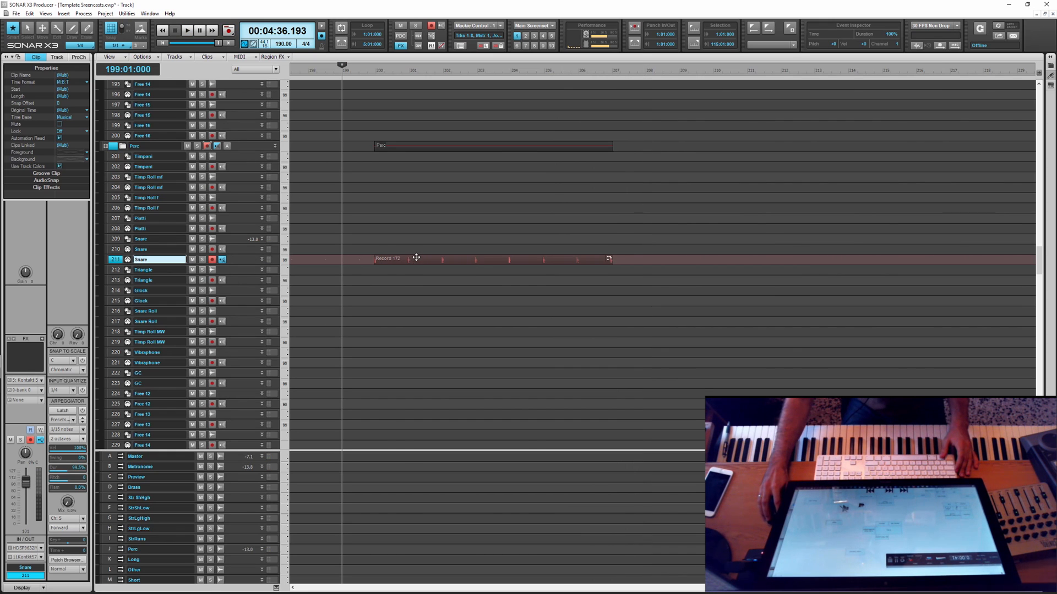
left_click(417, 257)
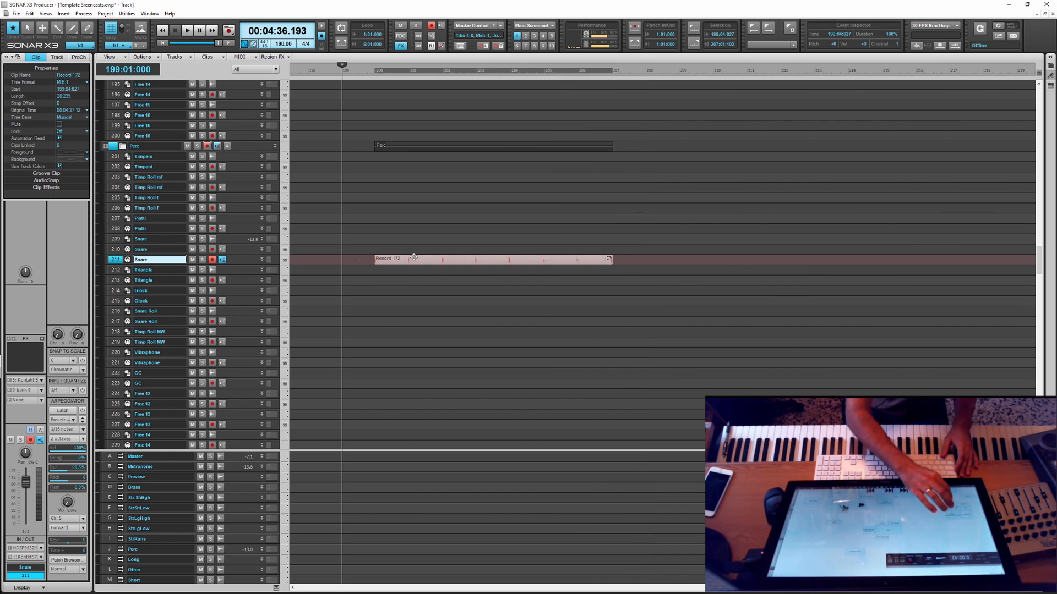
key("q")
key("Return")
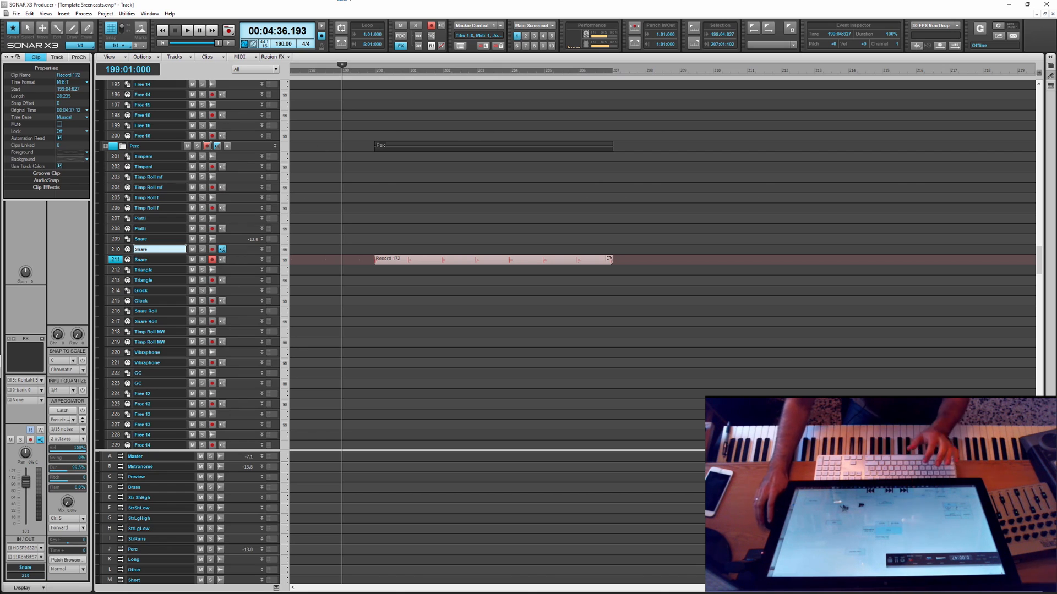
Step: Arm Snare track 210 and record a snare part on it, starting from bar 199
key("shift+r")
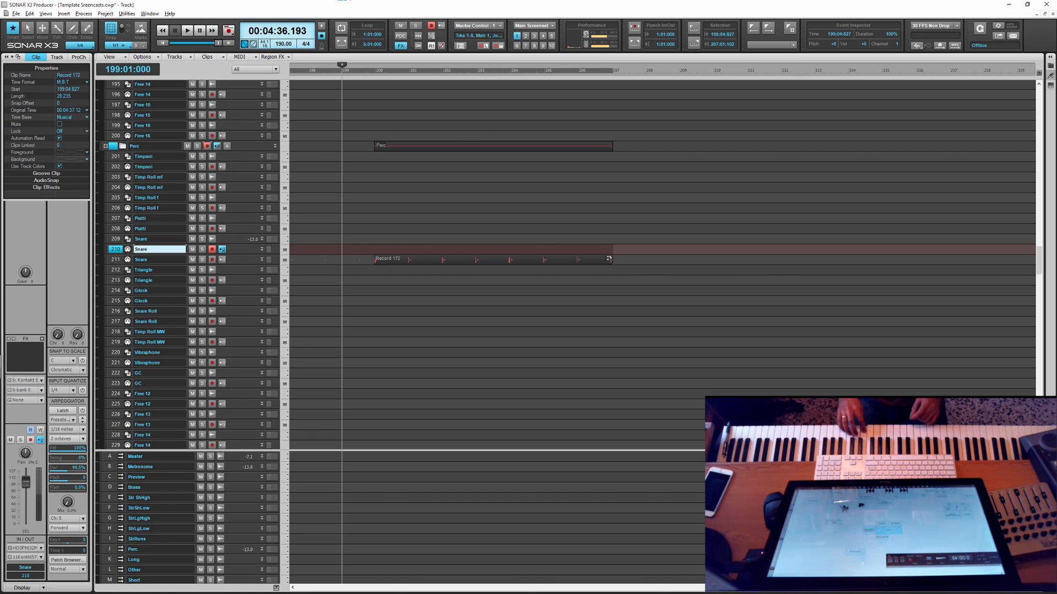
key("space")
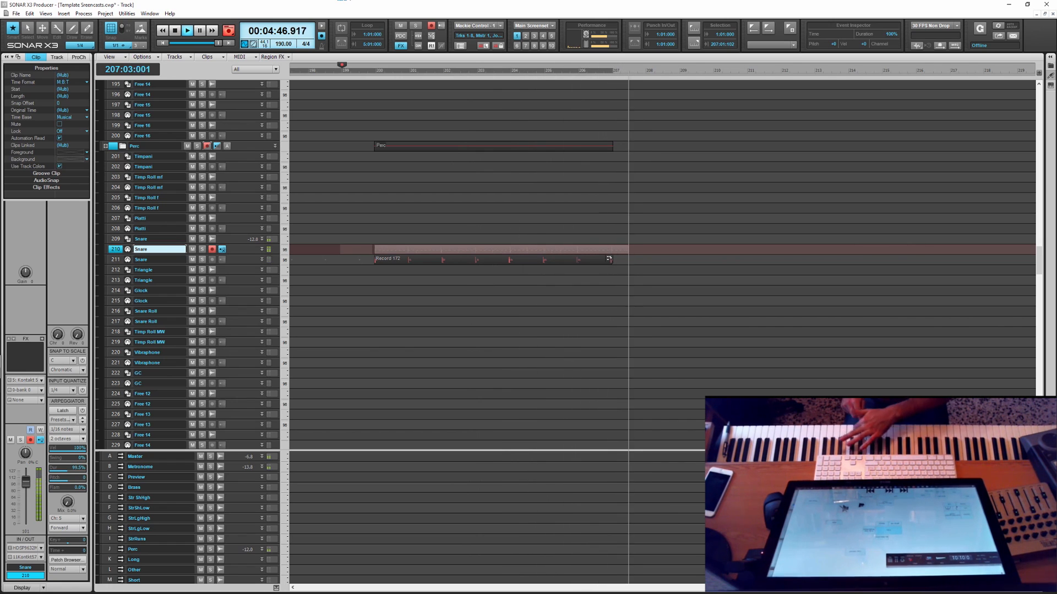
key("space")
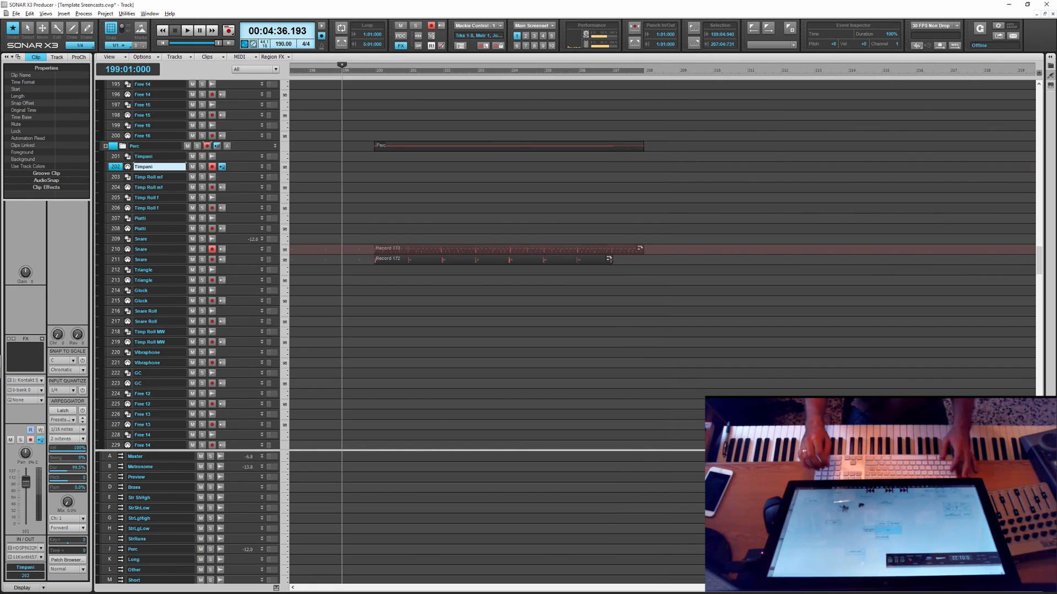
Step: Record a timpani part on Timpani track 202, starting from bar 199
left_click(244, 166)
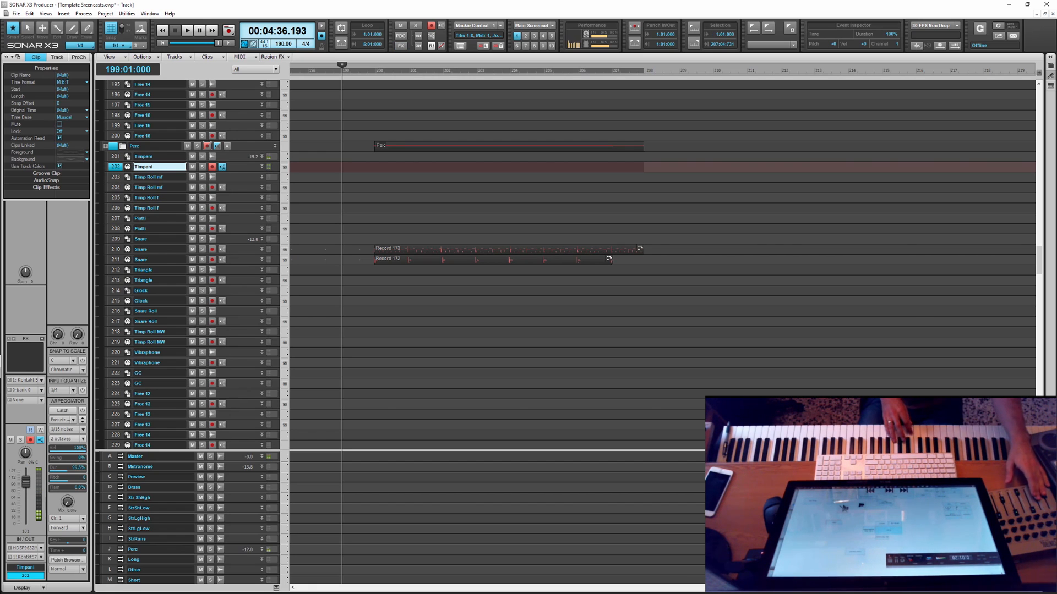
key("r")
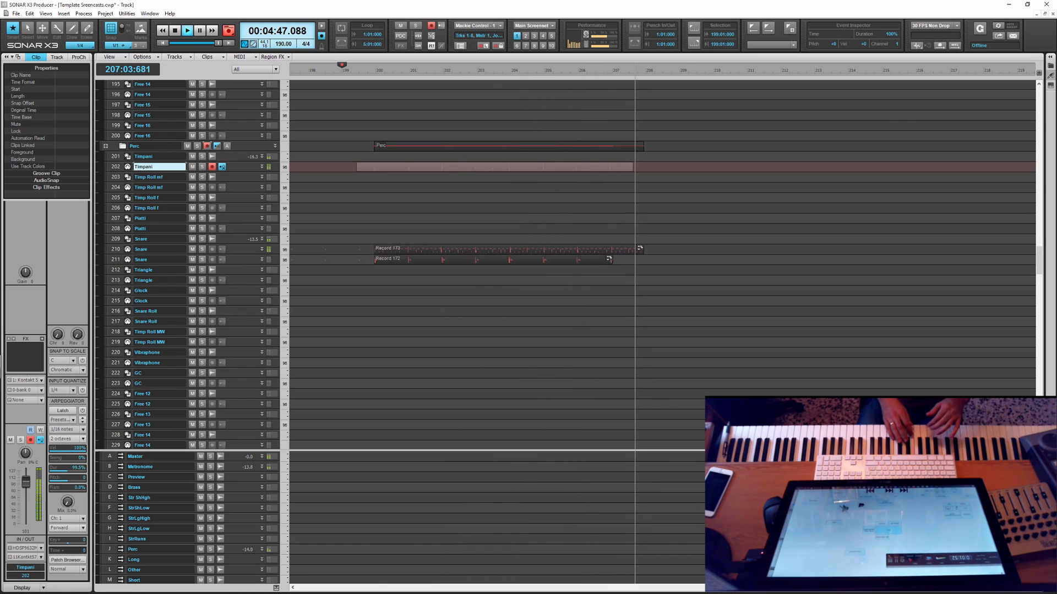
key("space")
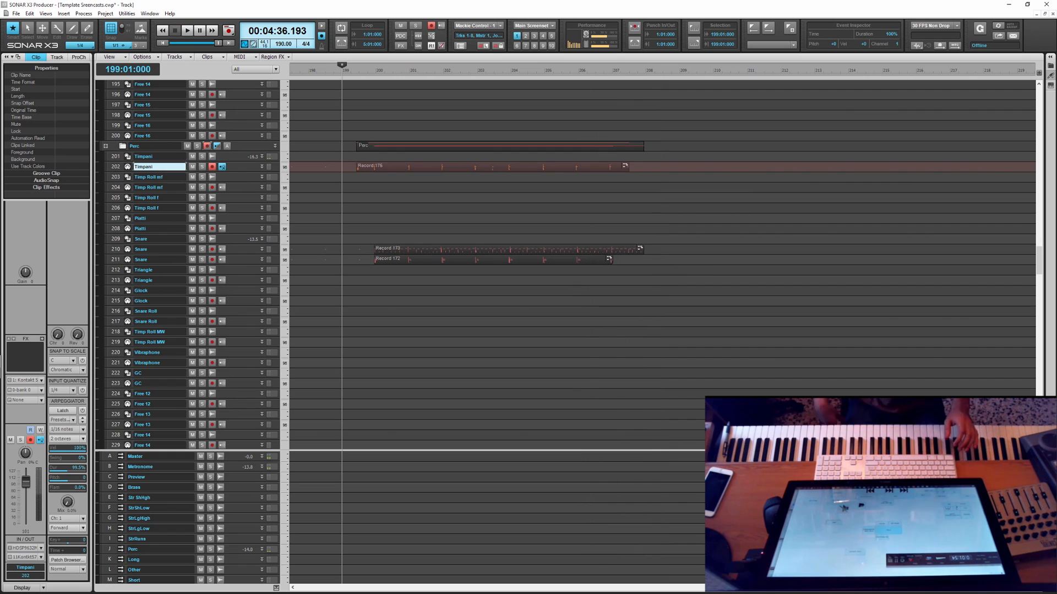
Step: Quantize the main timpani notes from bar 200 onward in the Piano Roll, leaving out the stray opening notes, and close the view
double_click(458, 164)
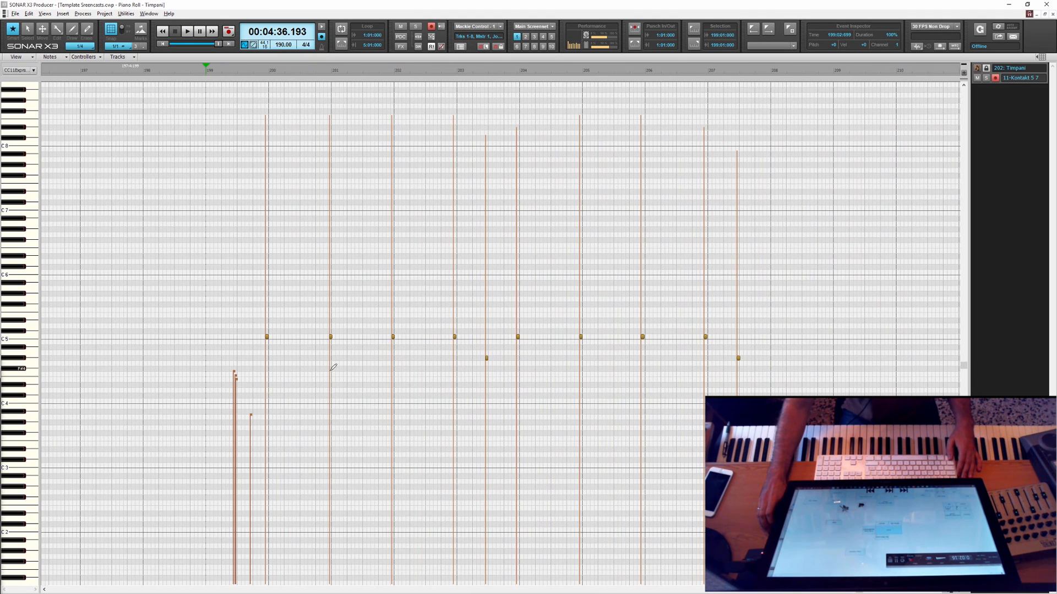
left_click_drag(773, 299, 254, 395)
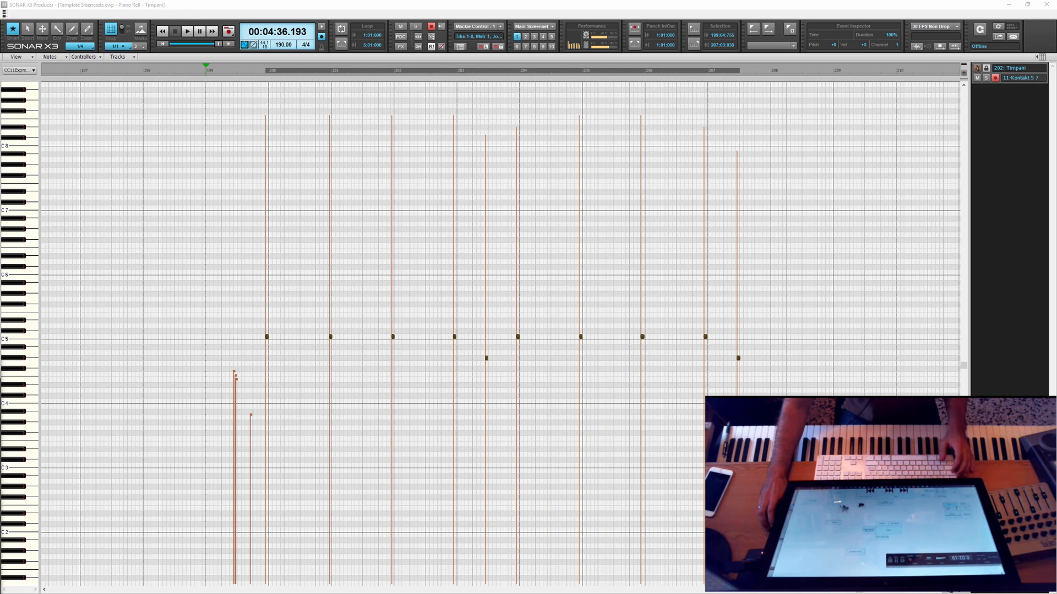
key("q")
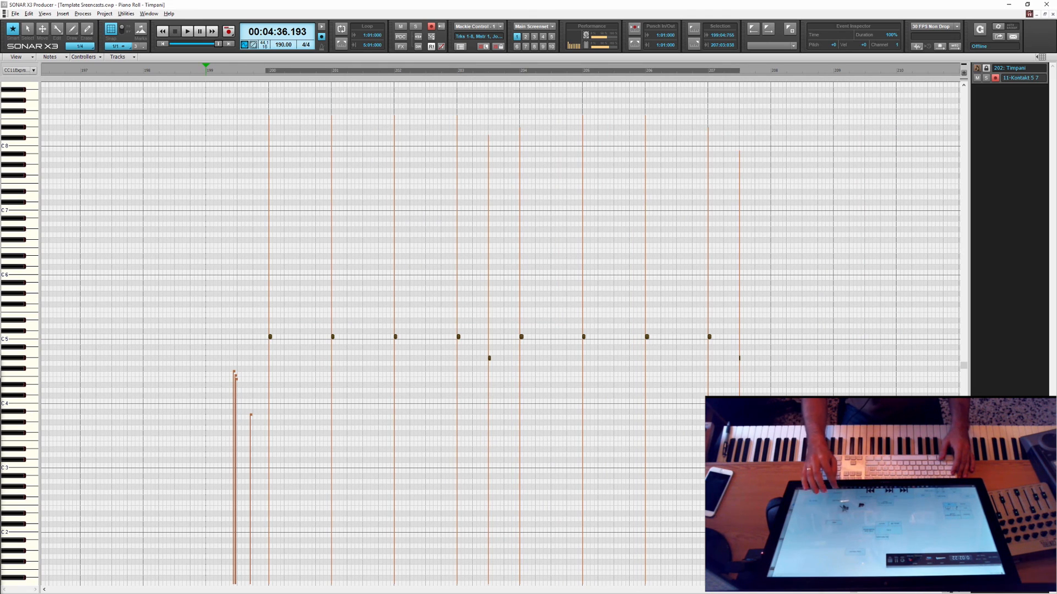
key("ctrl+F4")
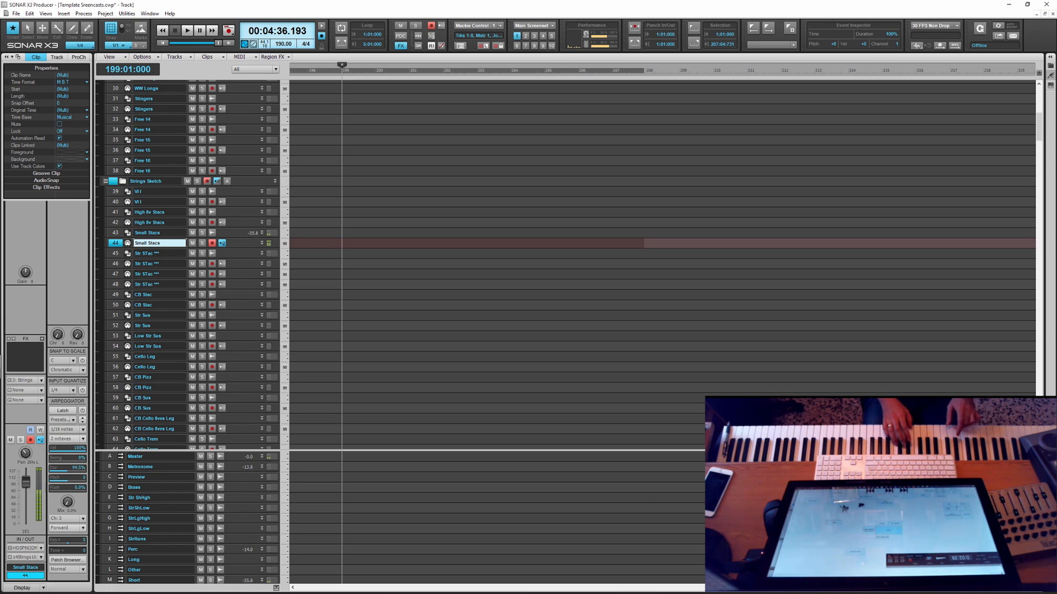
Step: Record a staccato string line in octaves on Small Stacs track 44, starting from bar 199
key("r")
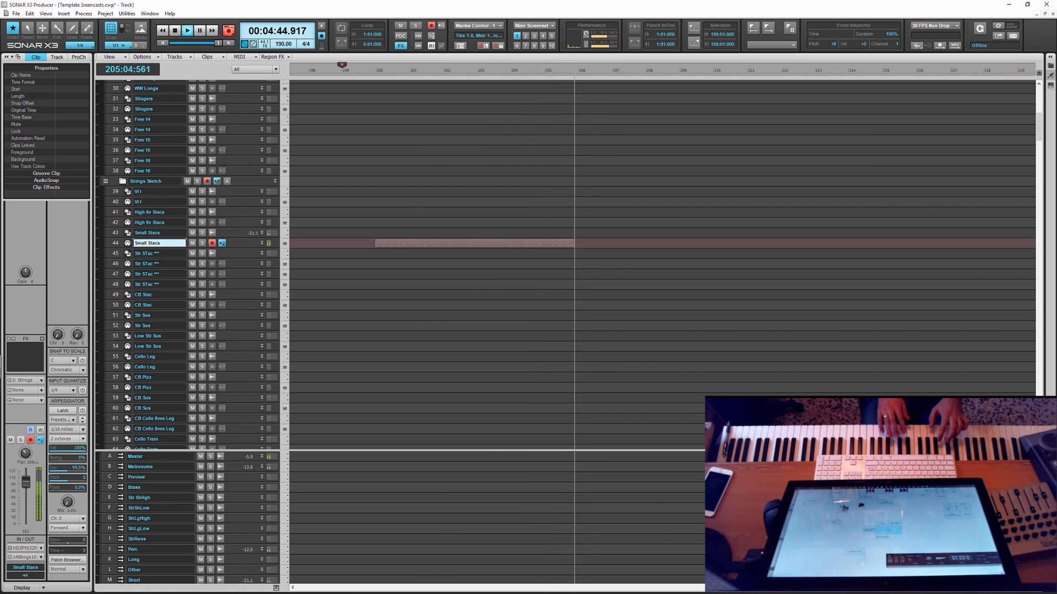
key("space")
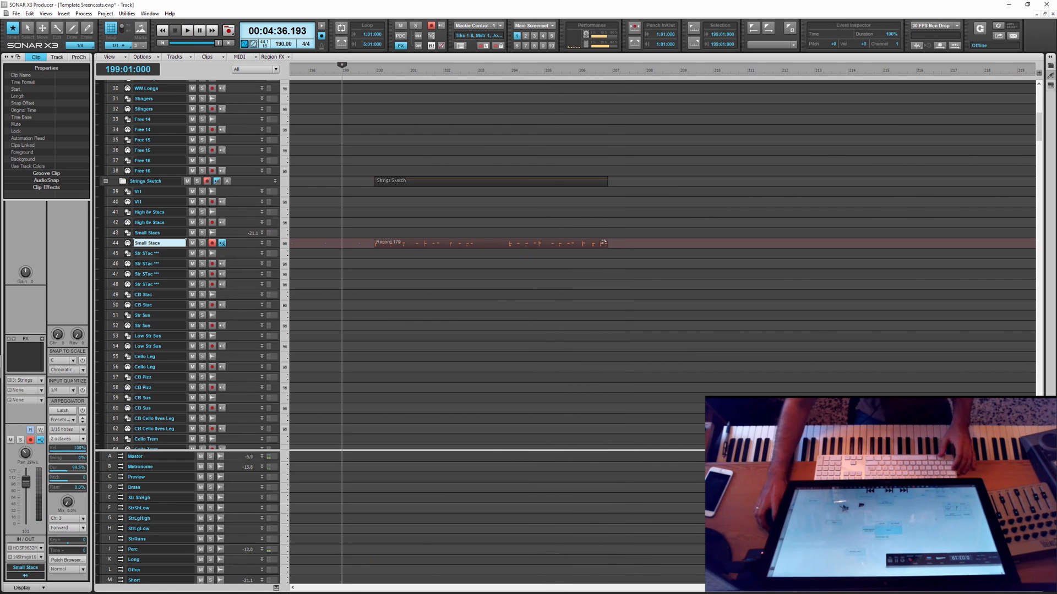
Step: Open the Small Stacs clip in the Piano Roll and show track 48 (Str STac ***) alongside it
double_click(484, 243)
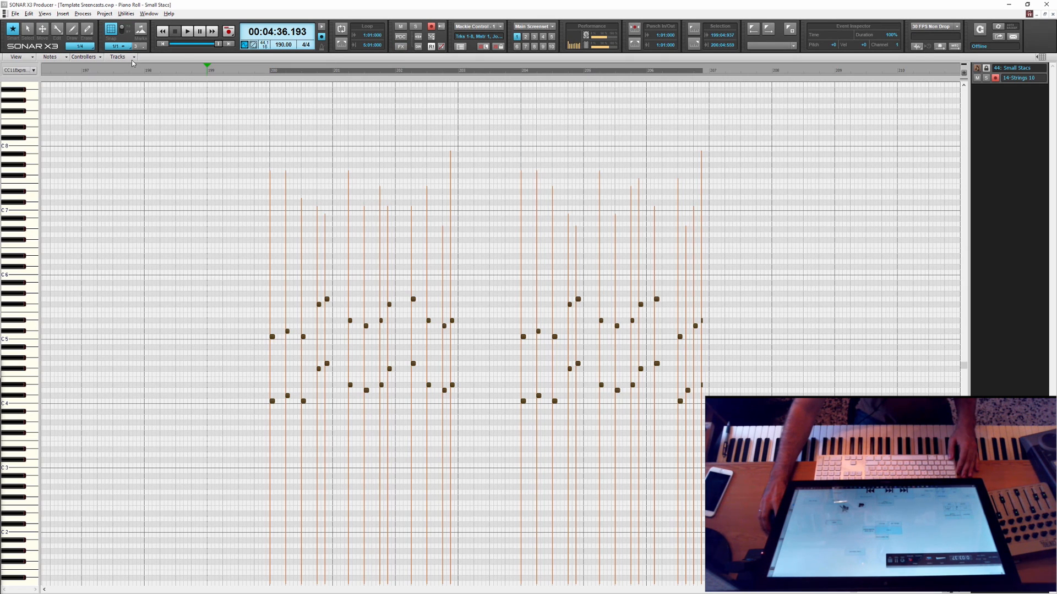
left_click(132, 58)
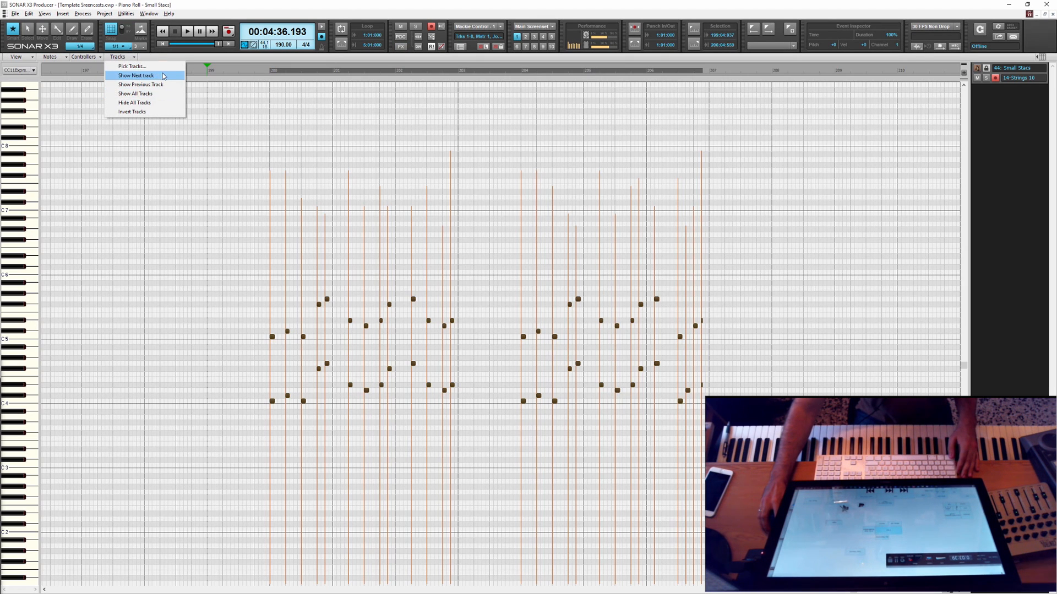
left_click(132, 66)
scroll(495, 312, "down", 3)
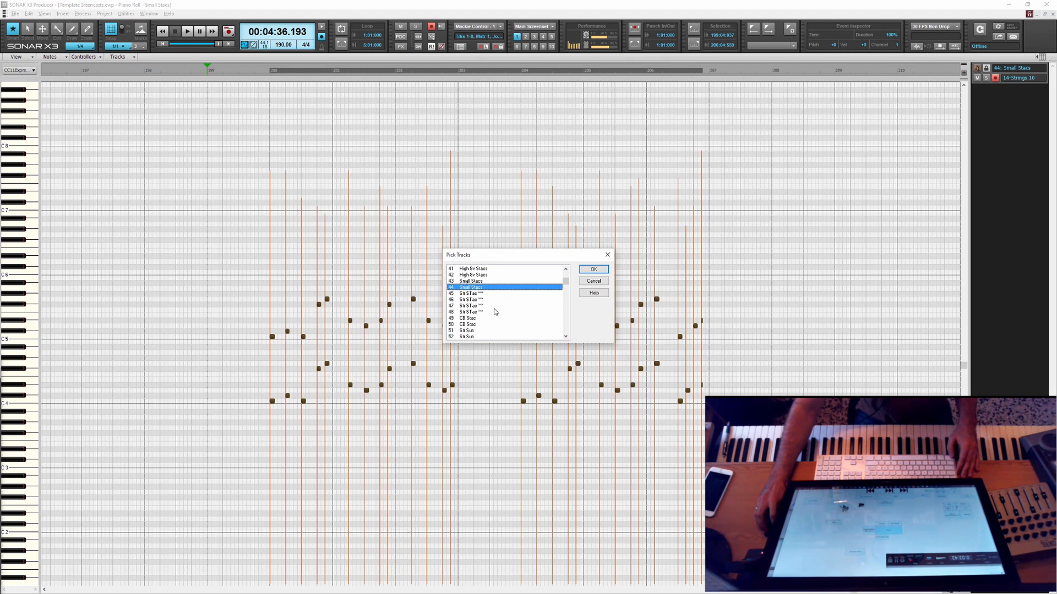
left_click(495, 312, "ctrl")
left_click(593, 270)
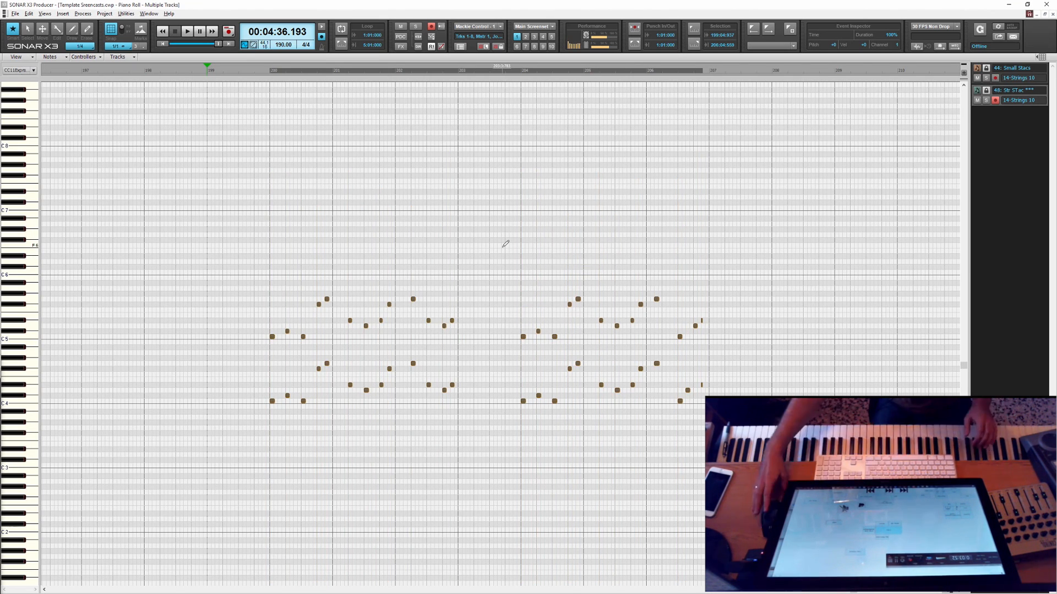
Step: Record the same staccato line an octave lower on Str STac track 48, using the Small Stacs notes as a guide
scroll(372, 207, "down", 2)
scroll(351, 196, "down", 1)
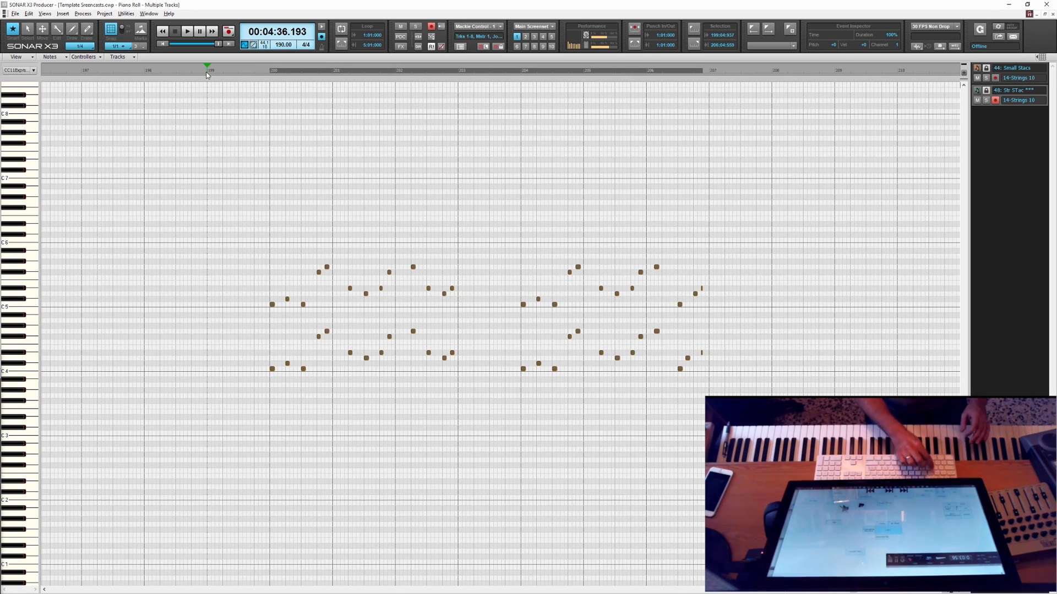
key("r")
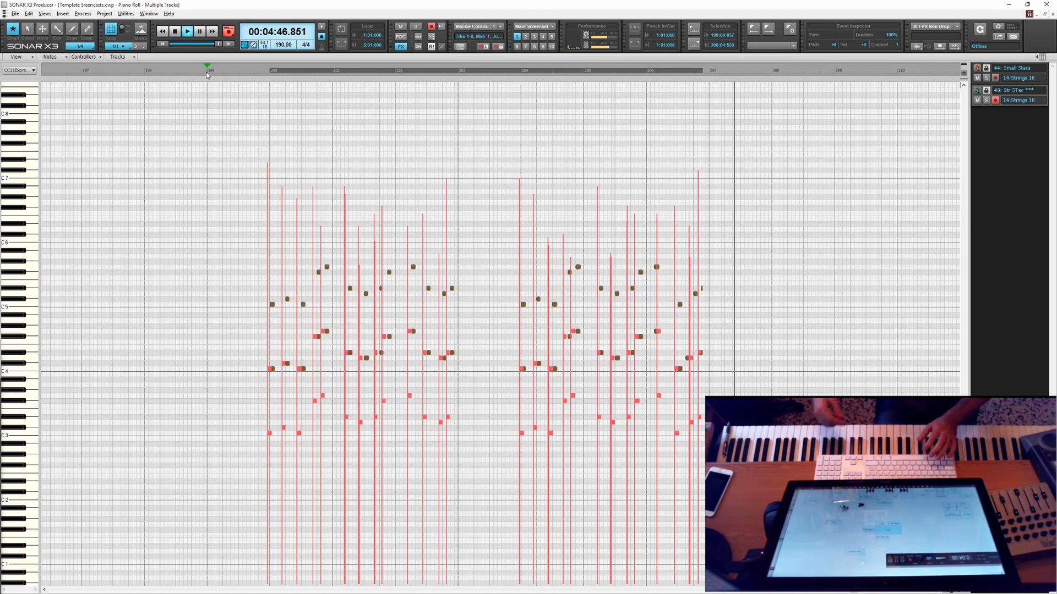
key("space")
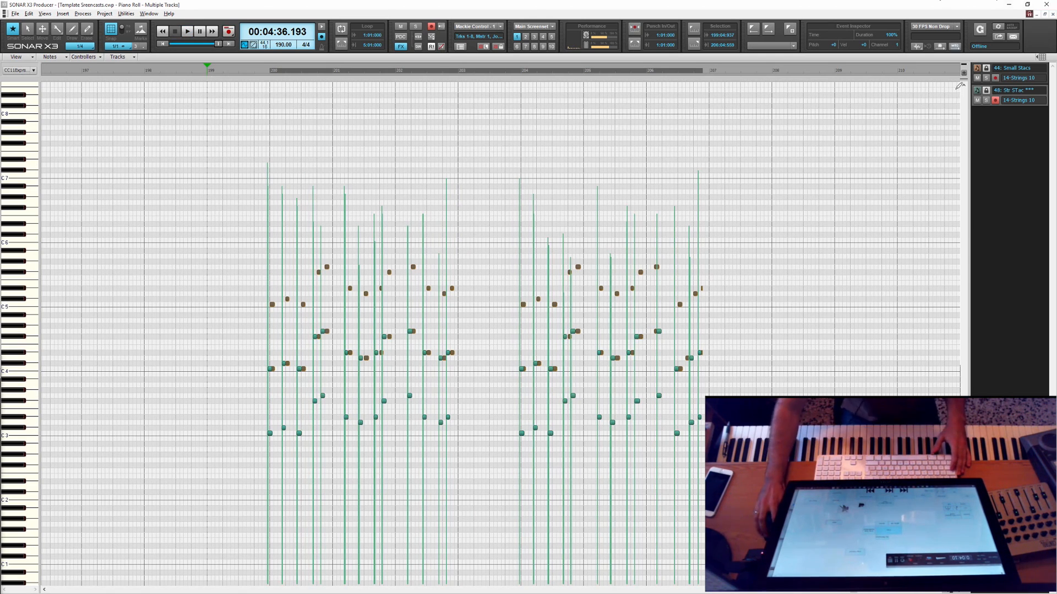
Step: Select all the newly recorded Str STac notes on track 48 and quantize them
left_click_drag(792, 300, 245, 485)
key("q")
key("Return")
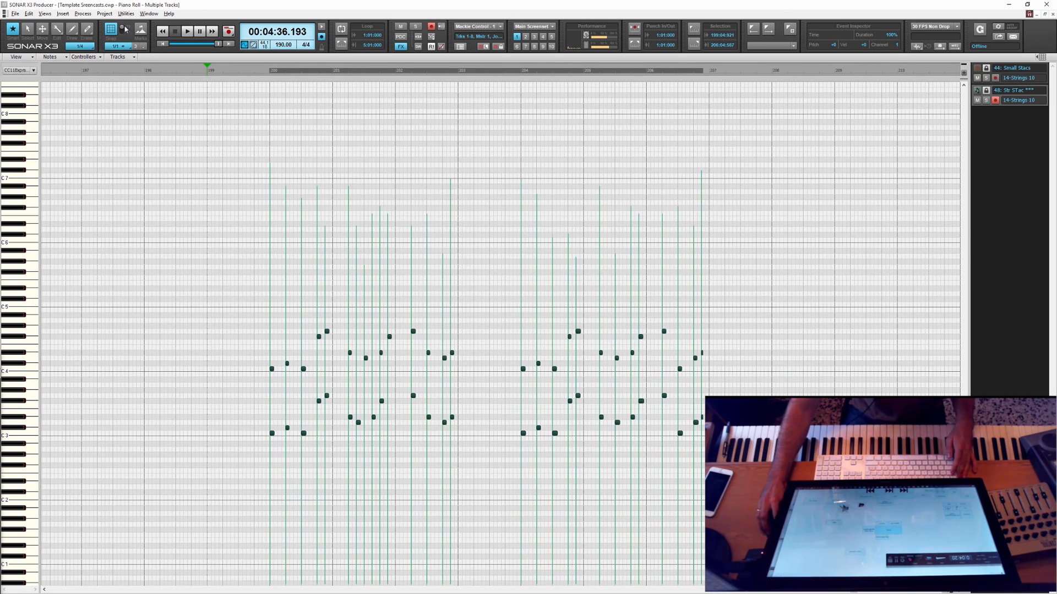
Step: Add track 47 (Str STac ***) to the tracks shown in the Piano Roll
left_click(133, 57)
left_click(132, 66)
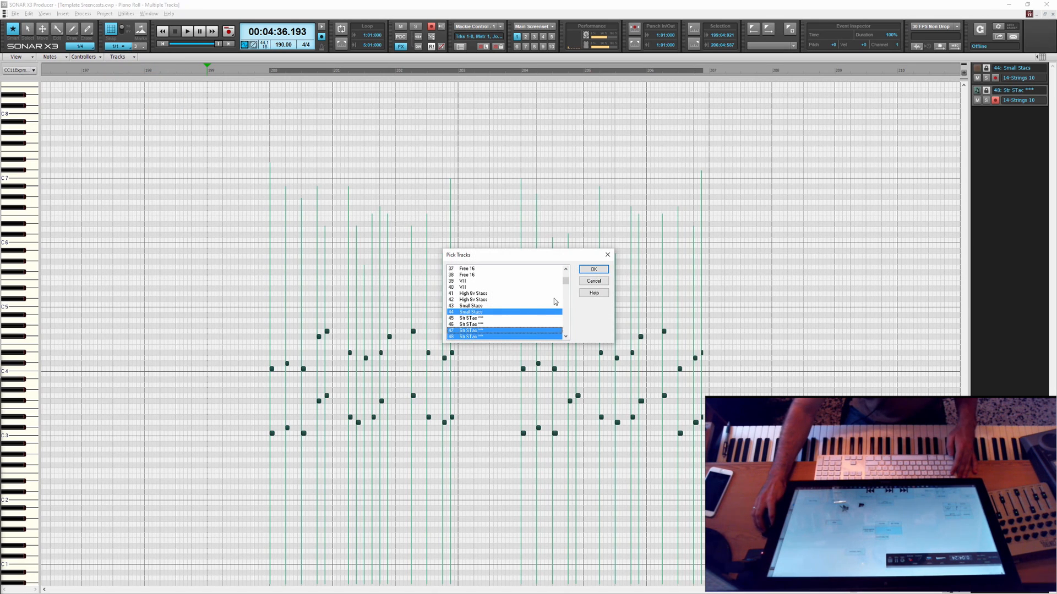
left_click(593, 270)
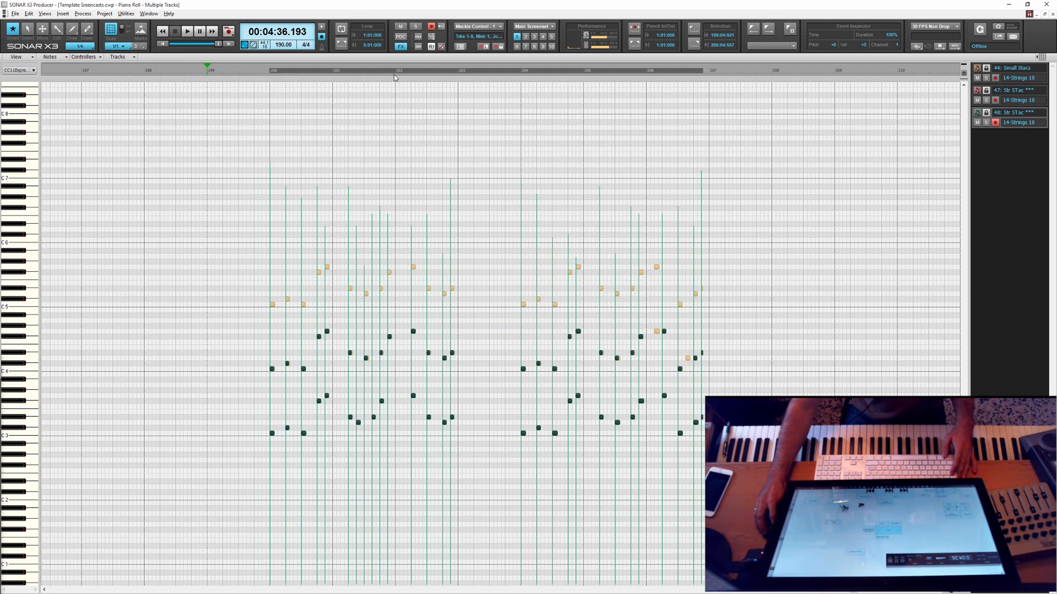
Step: Record repeated C3 and C4 octave notes on track 48 between bars 203 and 204, starting from bar 202
left_click(394, 73)
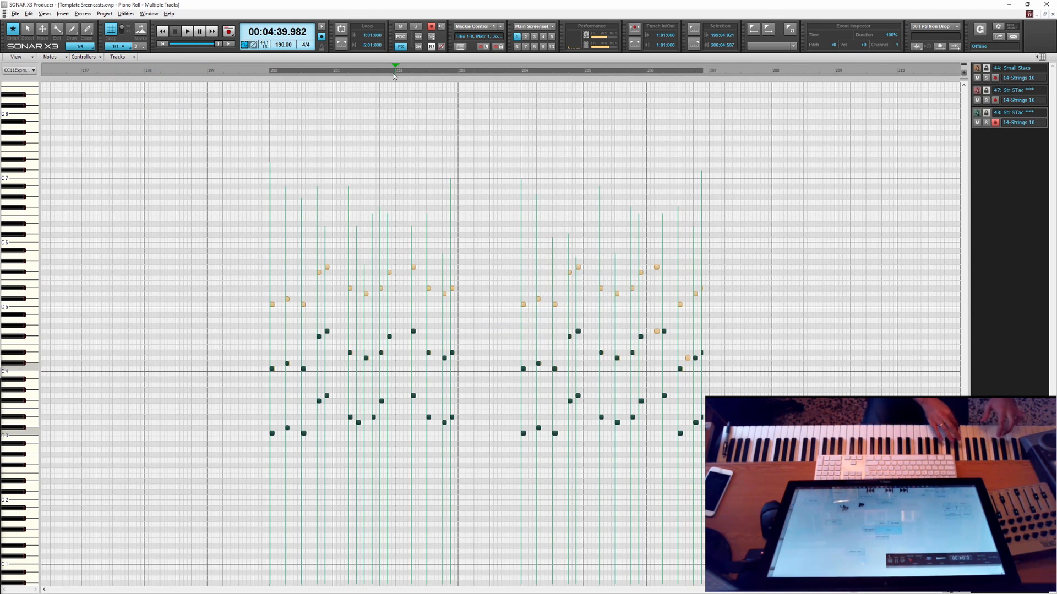
key("space")
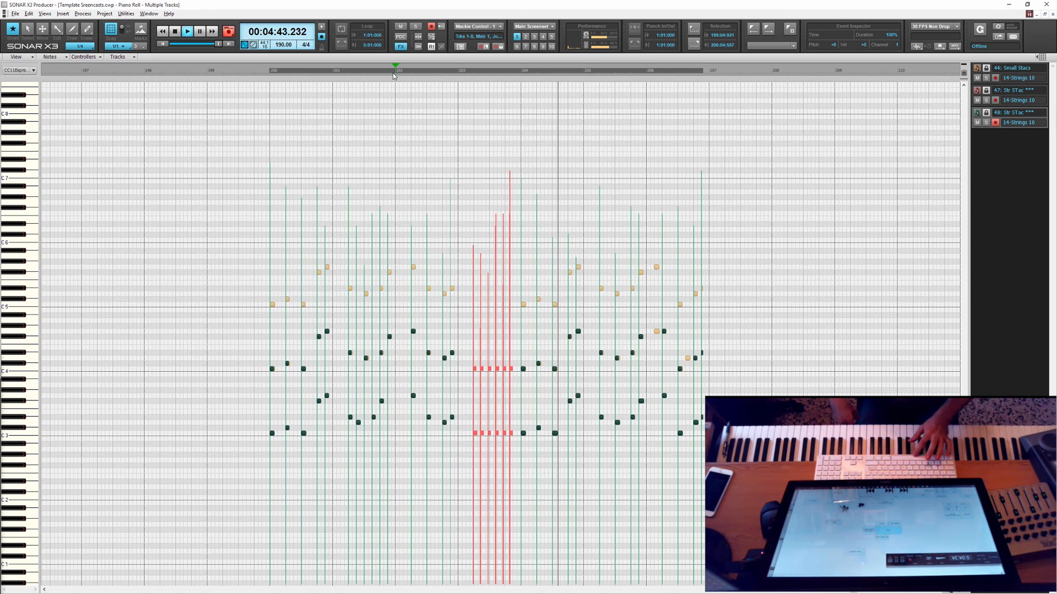
key("space")
Step: Select the repeated octave notes between bars 203 and 204, nudge them forward in time twice and quantize them
left_click_drag(523, 350, 533, 400)
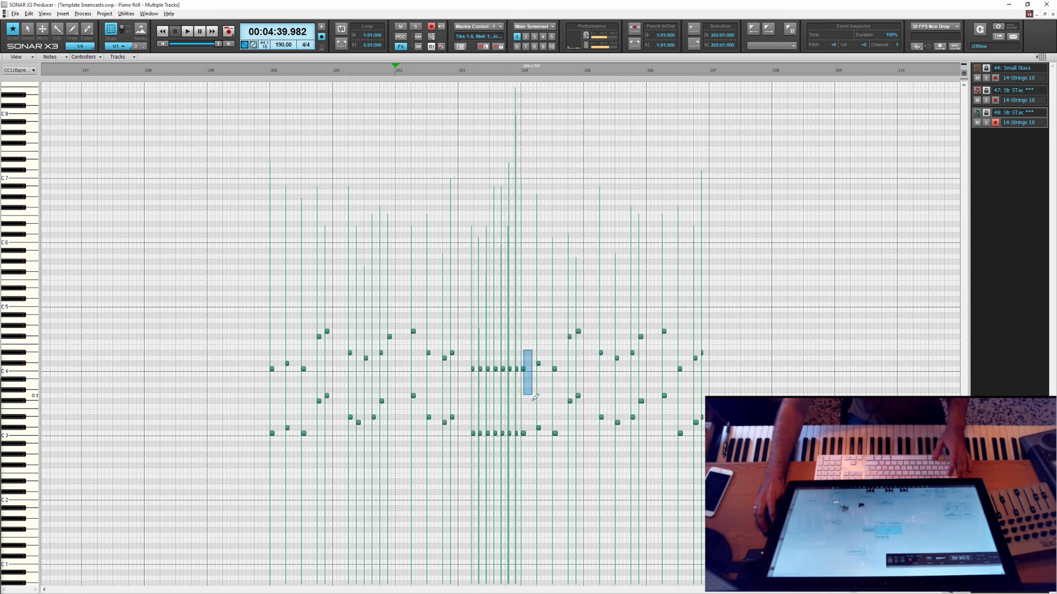
left_click_drag(474, 351, 529, 451)
key("KP_3")
key("KP_3")
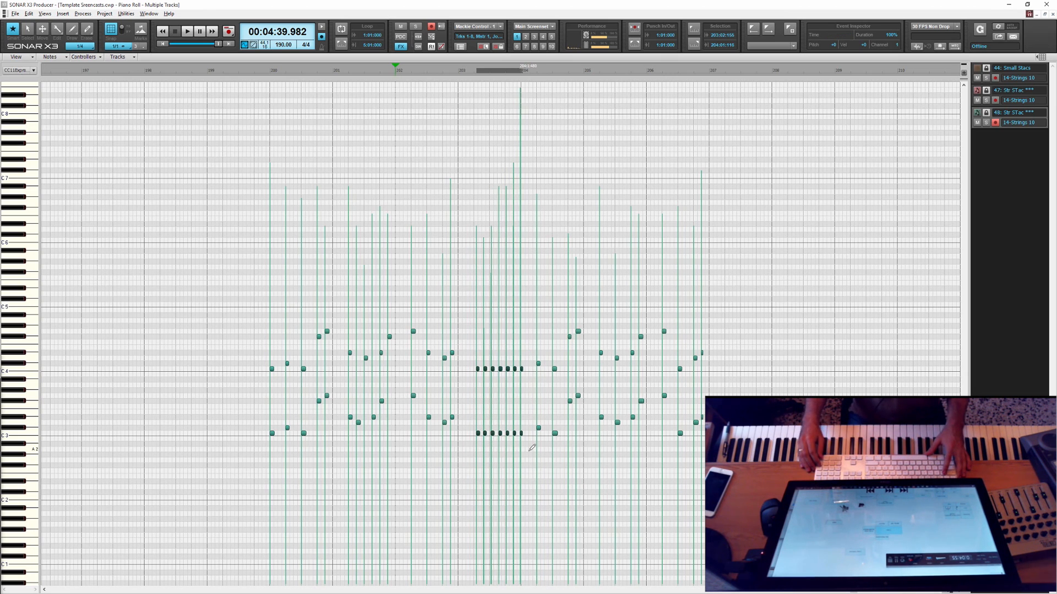
key("q")
key("Return")
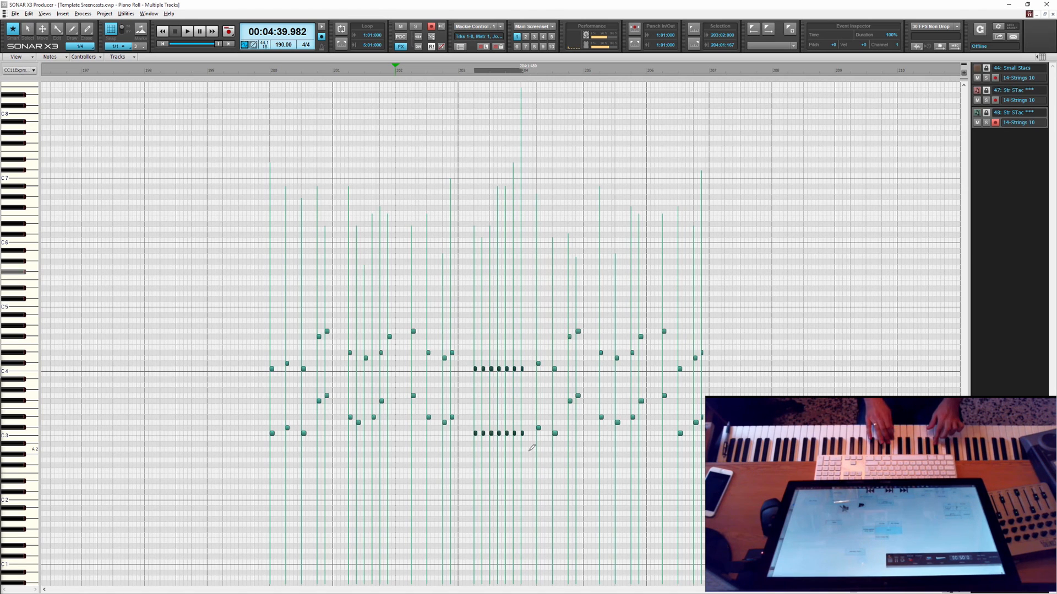
Step: Record an ascending octave line above the repeated notes leading into bar 204, undoing the first take and recording it again
key("space")
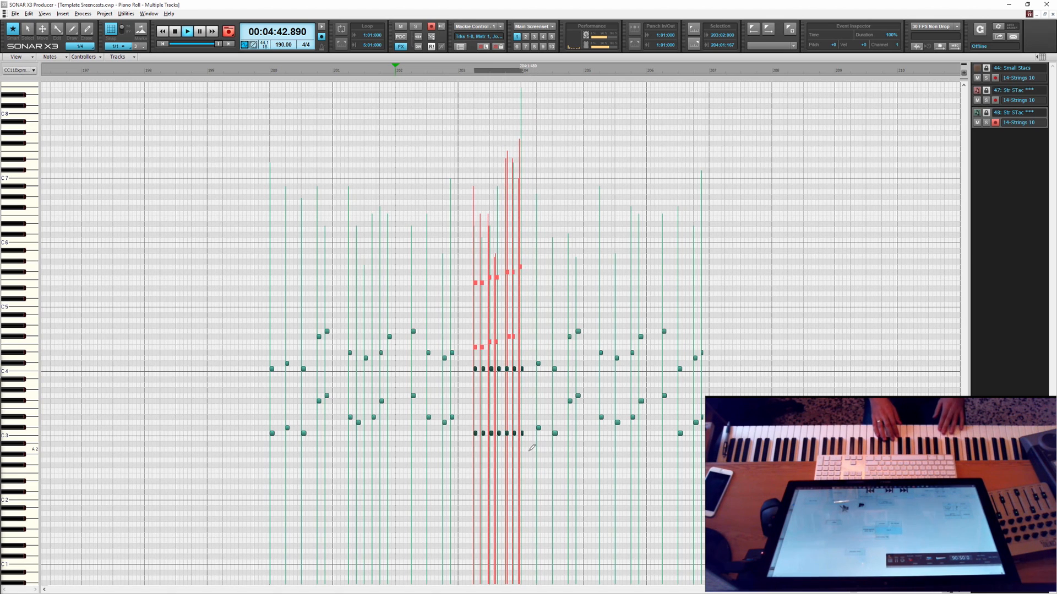
key("ctrl+z")
key("r")
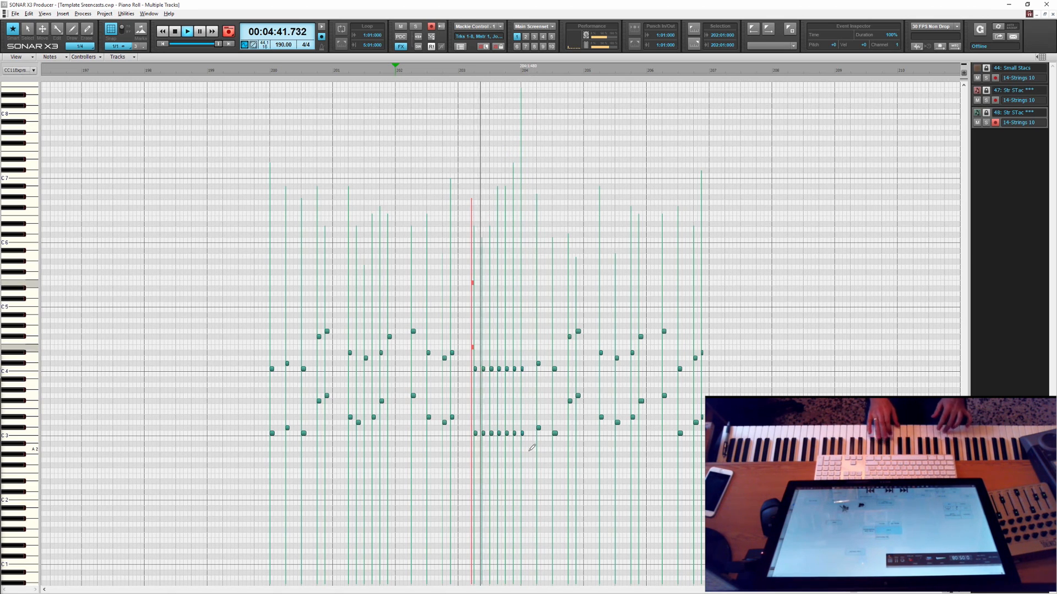
key("space")
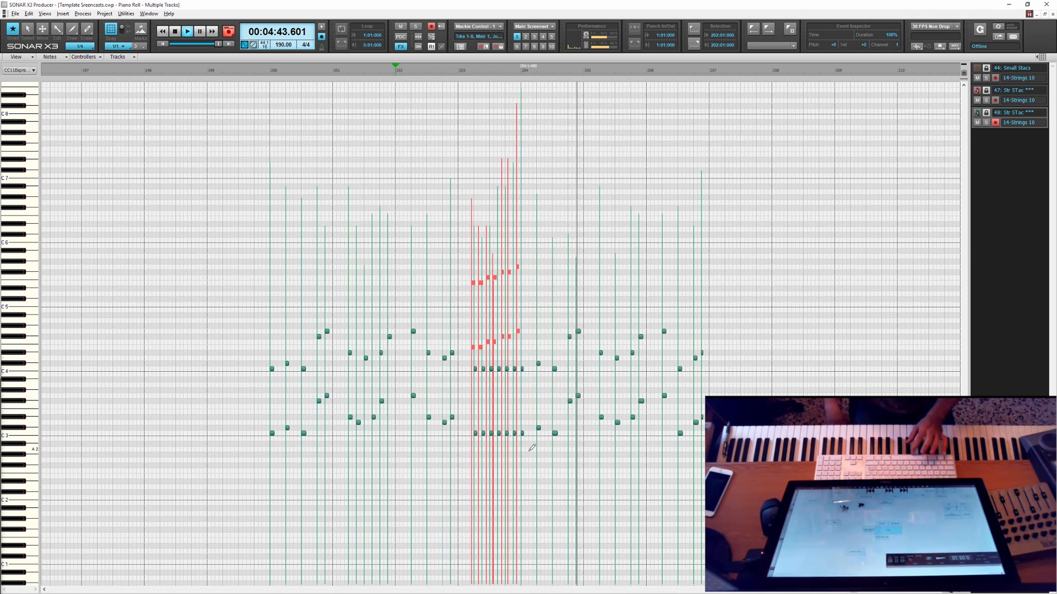
Step: Select the ascending octave line leading into bar 204, nudge it forward in time twice and quantize it
left_click_drag(497, 313, 463, 364)
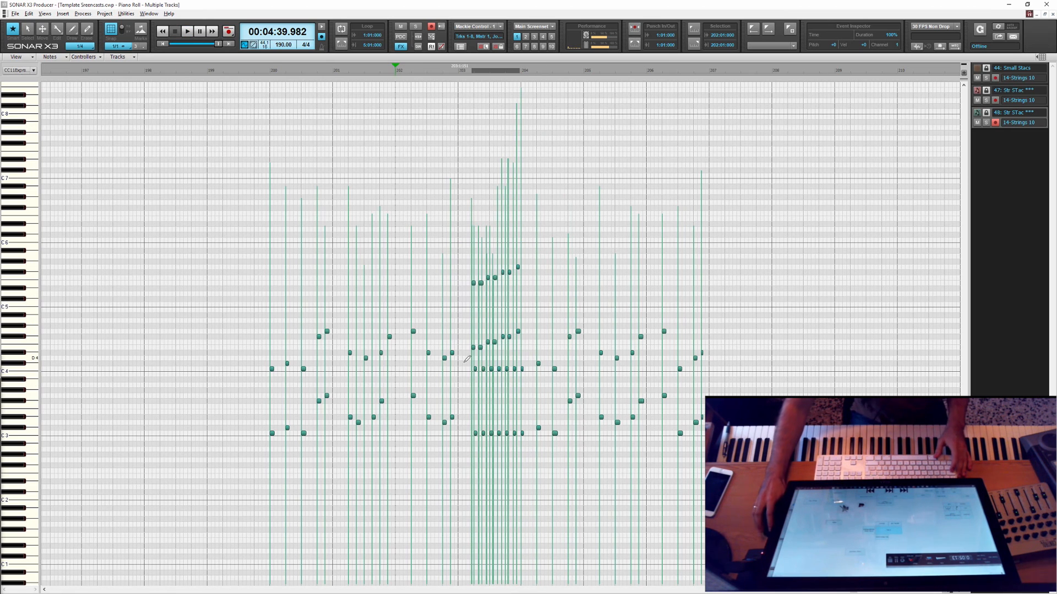
key("KP_3")
key("KP_3")
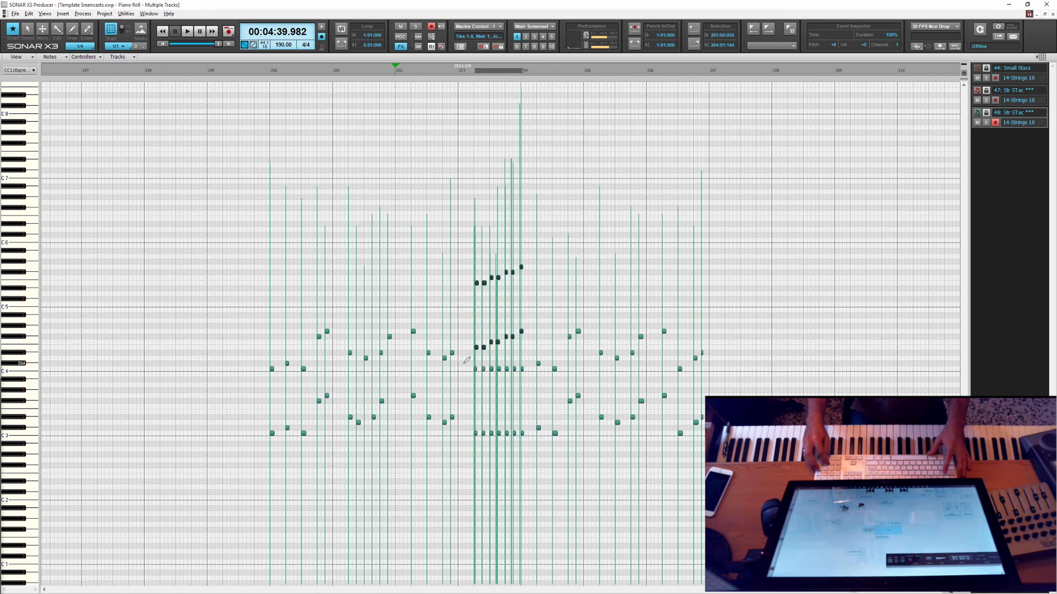
Step: Add quantized repeated C3 and C4 octave notes between bars 207 and 208, and play back from bar 205
left_click_drag(478, 241, 774, 434)
left_click_drag(813, 229, 727, 348)
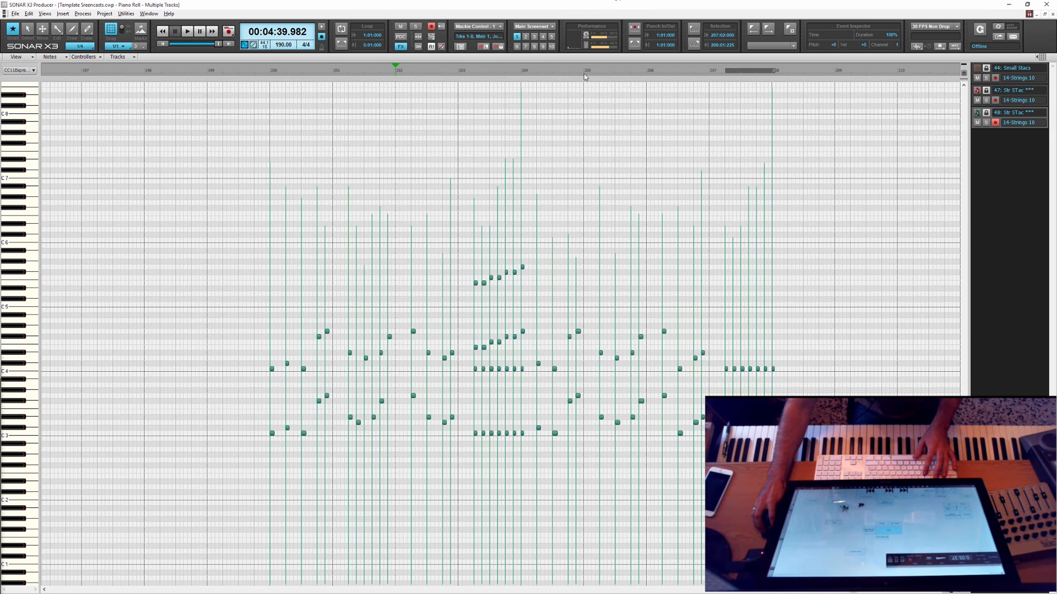
key("space")
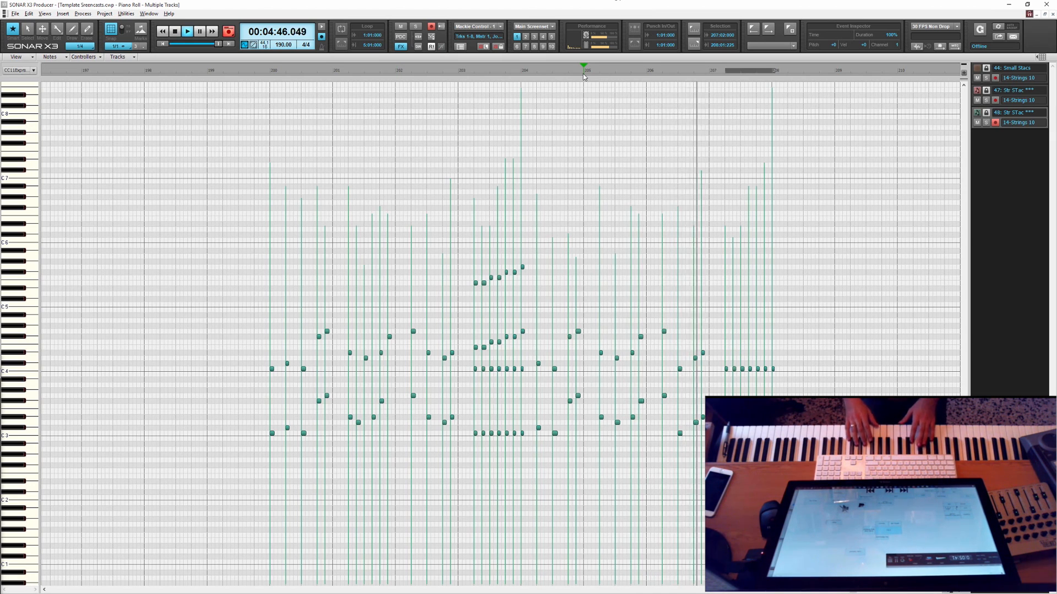
key("space")
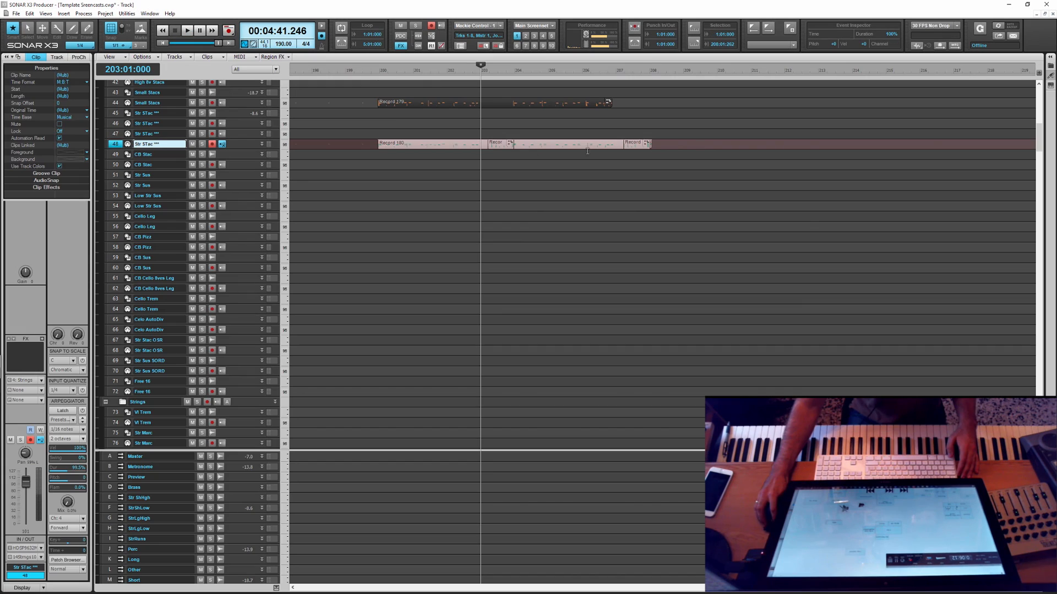
Step: Select all clips on track 48 (Str STac ***) and bounce them into a single clip
left_click_drag(716, 146, 386, 145)
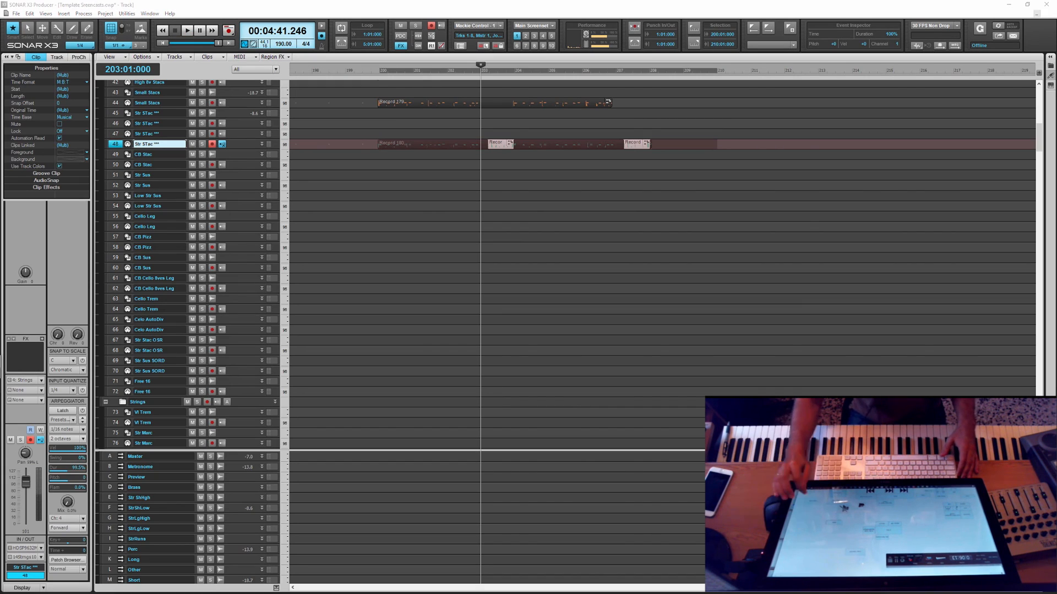
key("ctrl+b")
key("ctrl+shift+a")
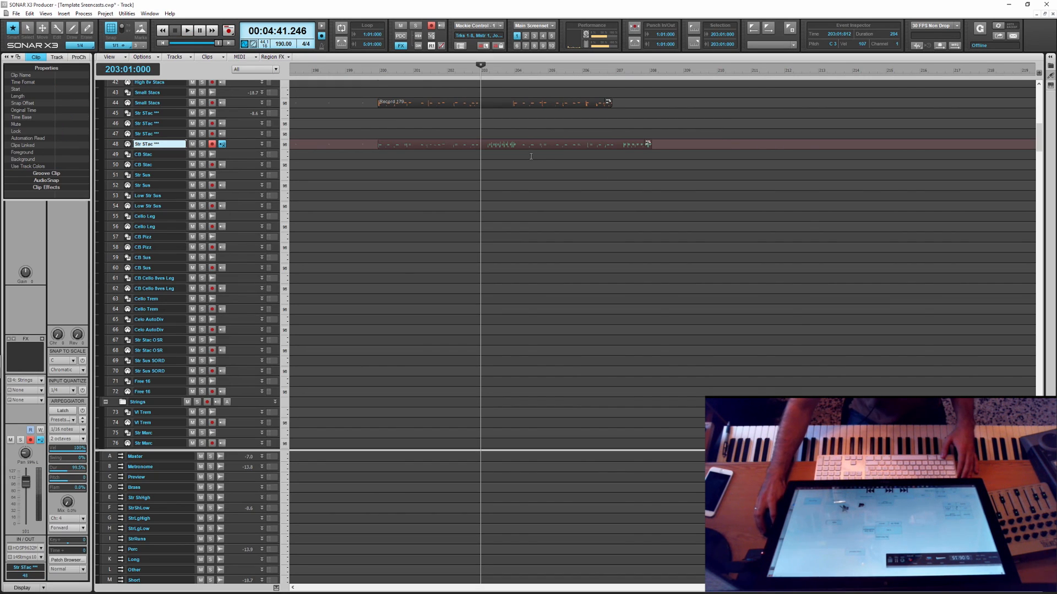
Step: Split the track 48 clip at bars 203, 204 and 207, and move the two repeated-note segments to track 47
left_click(480, 146)
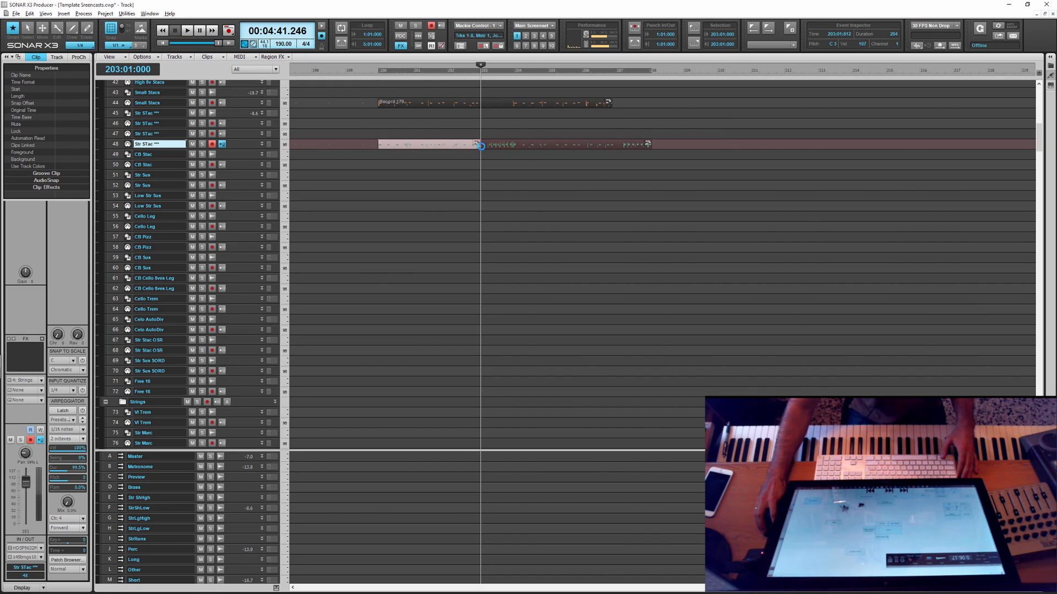
left_click(513, 146)
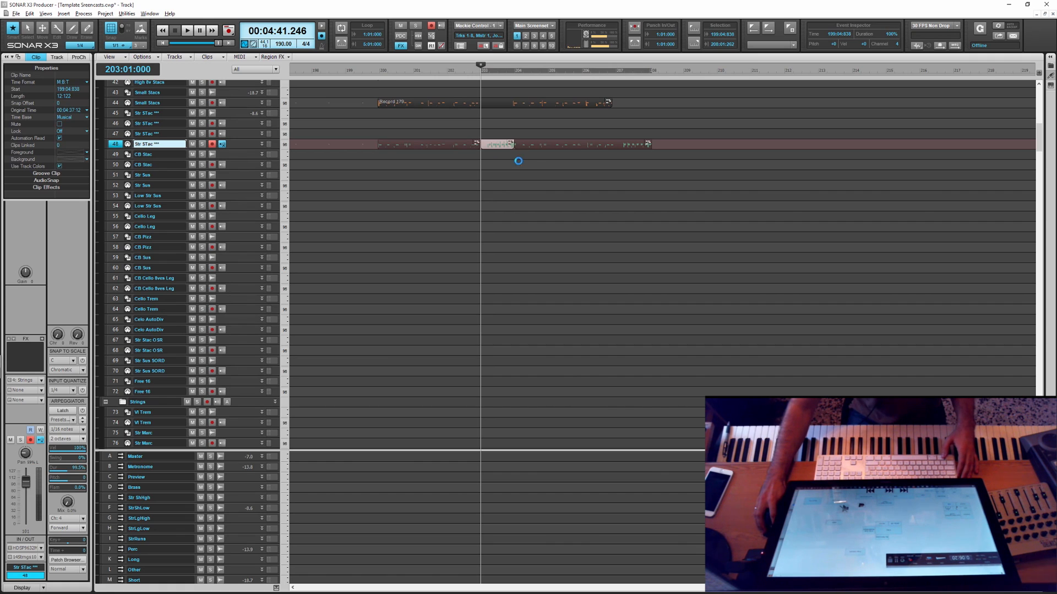
left_click(619, 149)
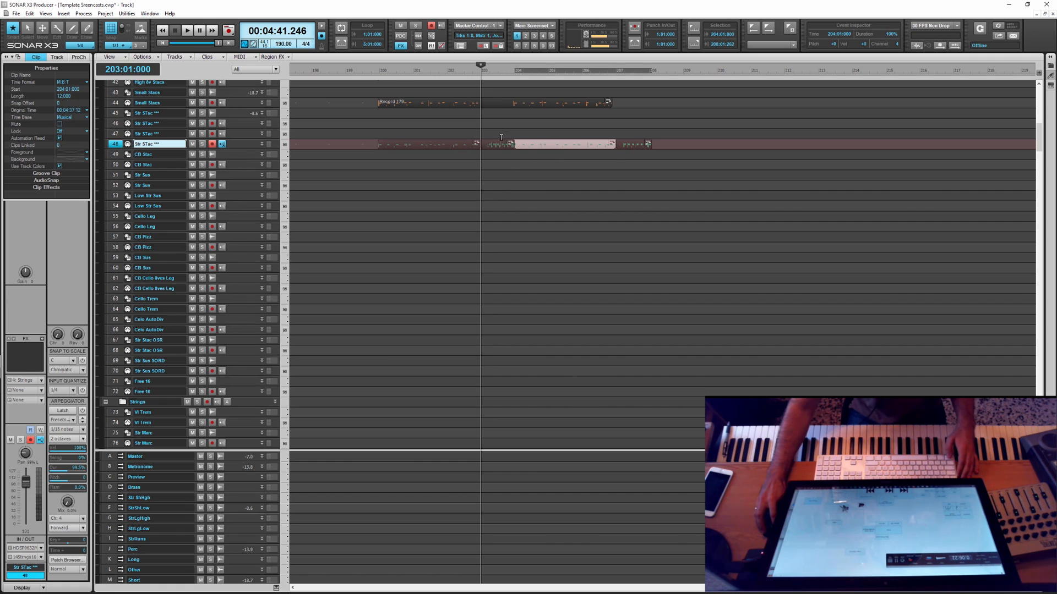
left_click_drag(498, 144, 498, 134)
left_click_drag(633, 142, 634, 133)
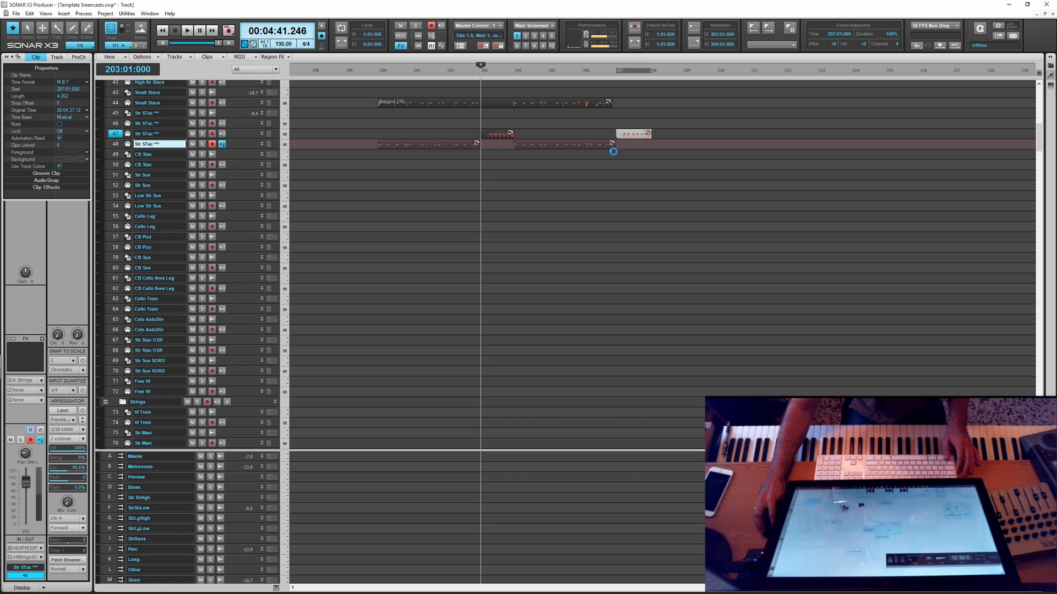
Step: Copy both repeated-note clips from track 47 and paste them on track 28 (WW Shorts) starting at bar 203
left_click(496, 132)
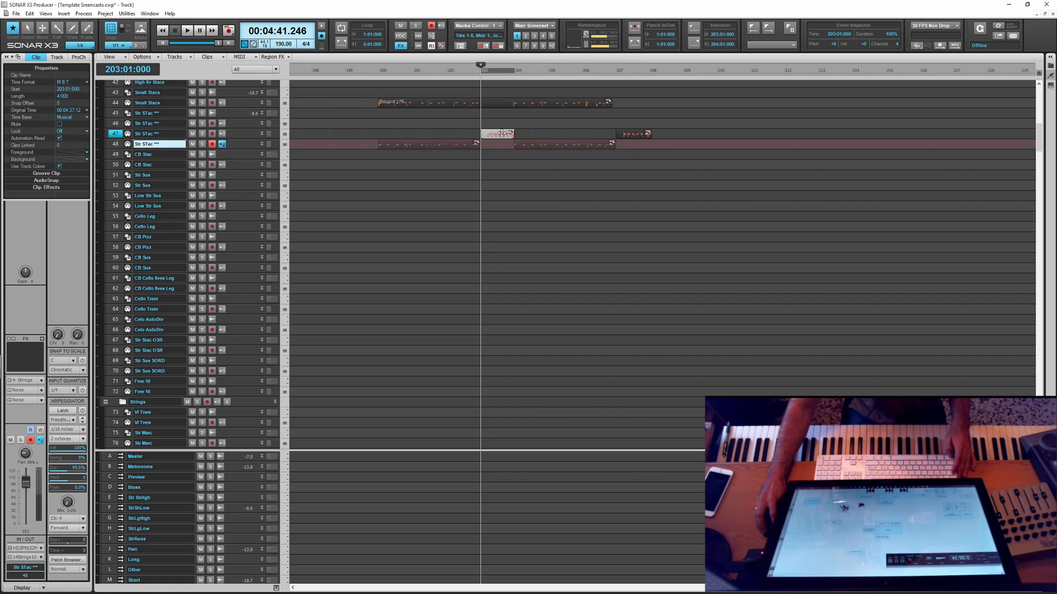
left_click(240, 134)
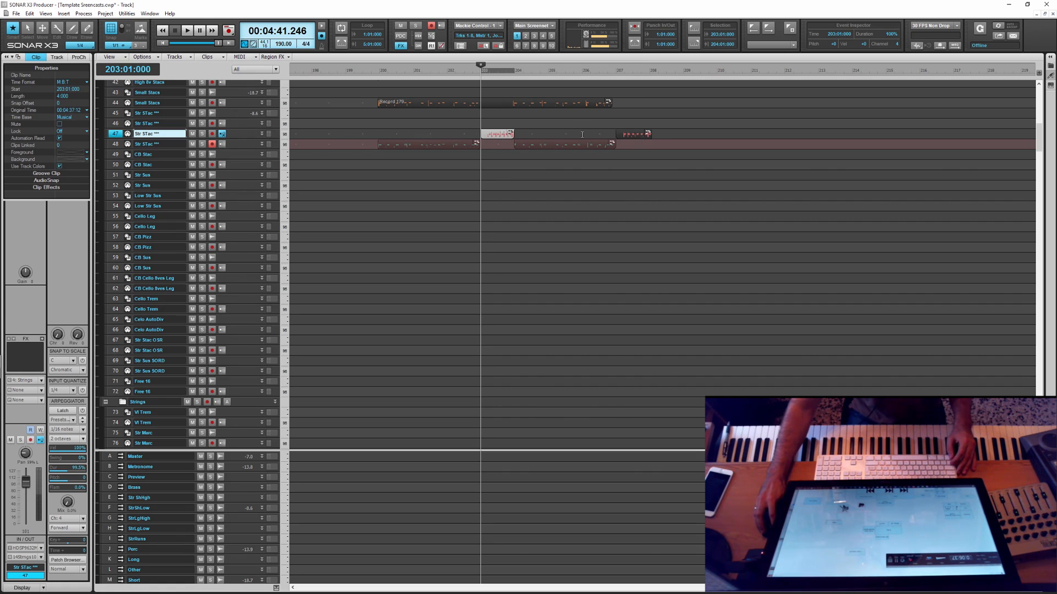
left_click_drag(512, 128, 480, 138)
scroll(481, 139, "up", 15)
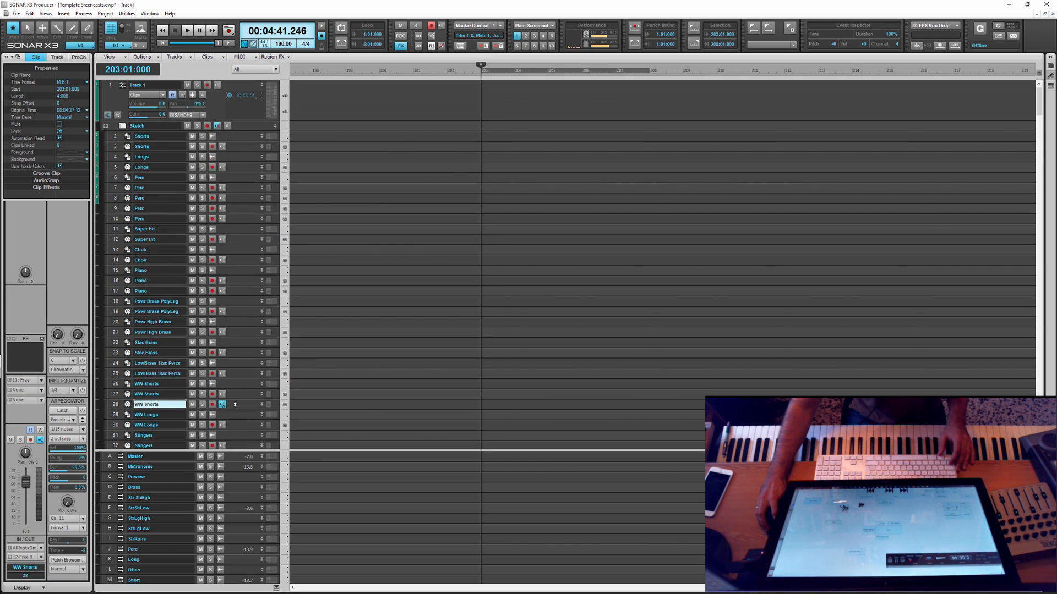
key("ctrl+v")
Step: Open the pasted WW Shorts clip in the Piano Roll and delete its repeated C3 and C4 notes
double_click(498, 405)
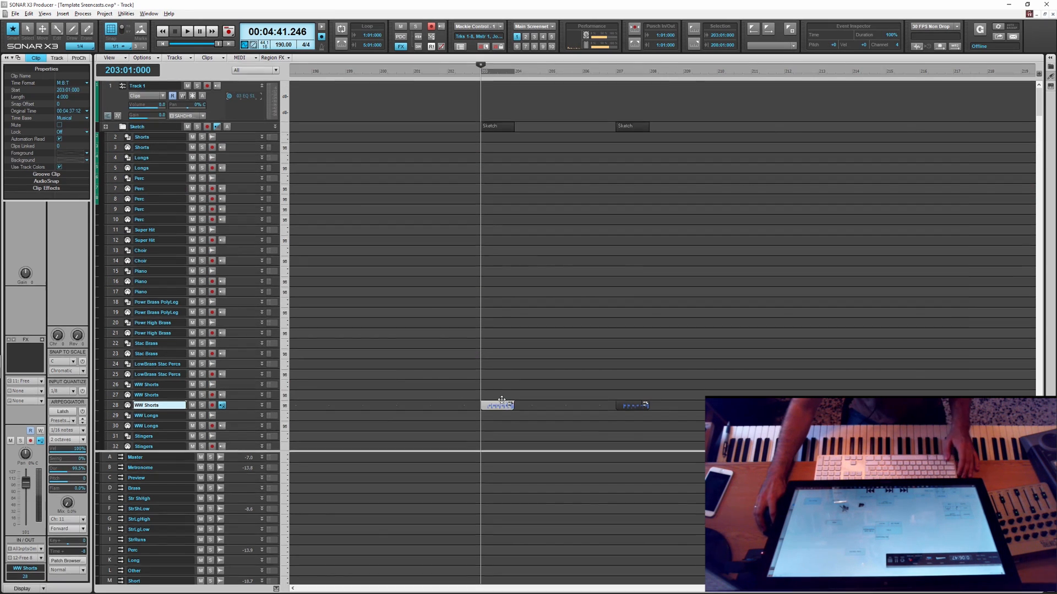
left_click_drag(831, 362, 428, 478)
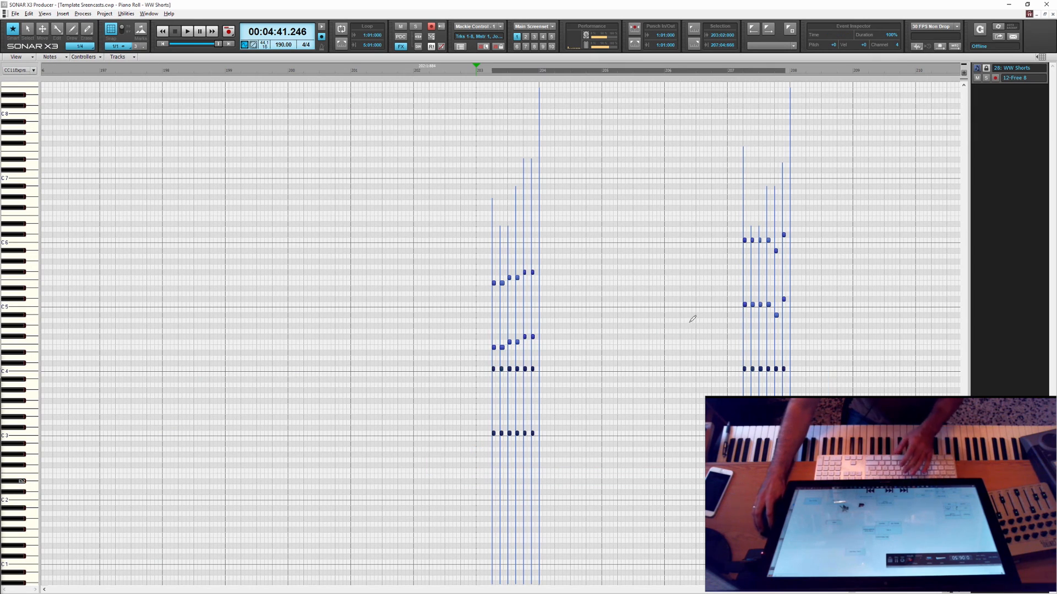
key("Delete")
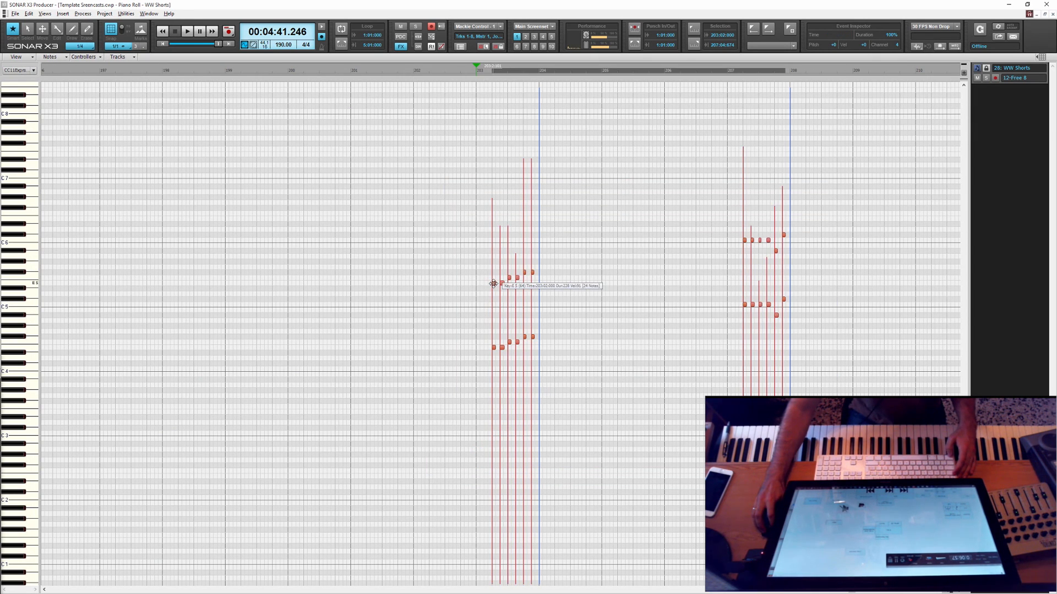
Step: Raise the remaining WW Shorts octave lines by one octave, then select all of them and quantize
left_click_drag(496, 274, 493, 218)
left_click_drag(826, 142, 457, 335)
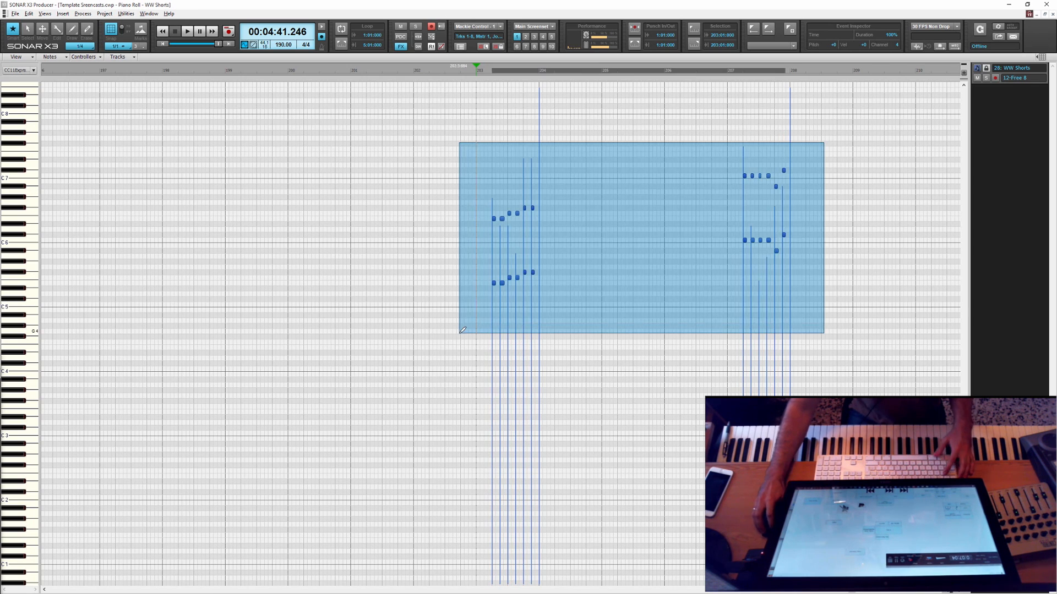
key("q")
key("Return")
Step: Add closing octave notes to the WW Shorts lines at bars 204 and 208, and close the Piano Roll
left_click(563, 176)
left_click_drag(564, 173, 541, 267)
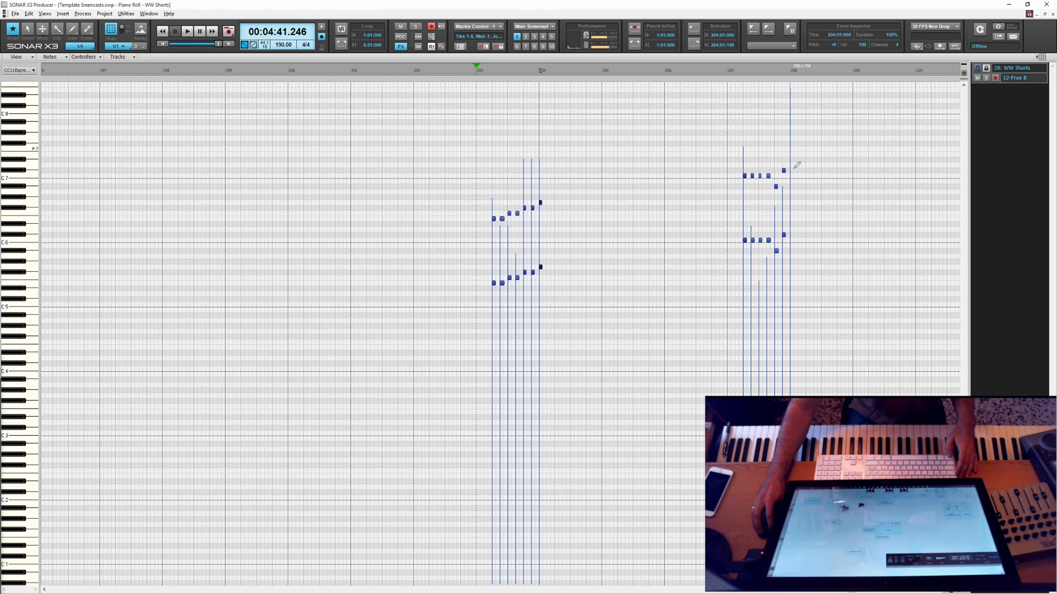
left_click_drag(802, 147, 792, 240)
left_click(837, 207)
key("ctrl+F4")
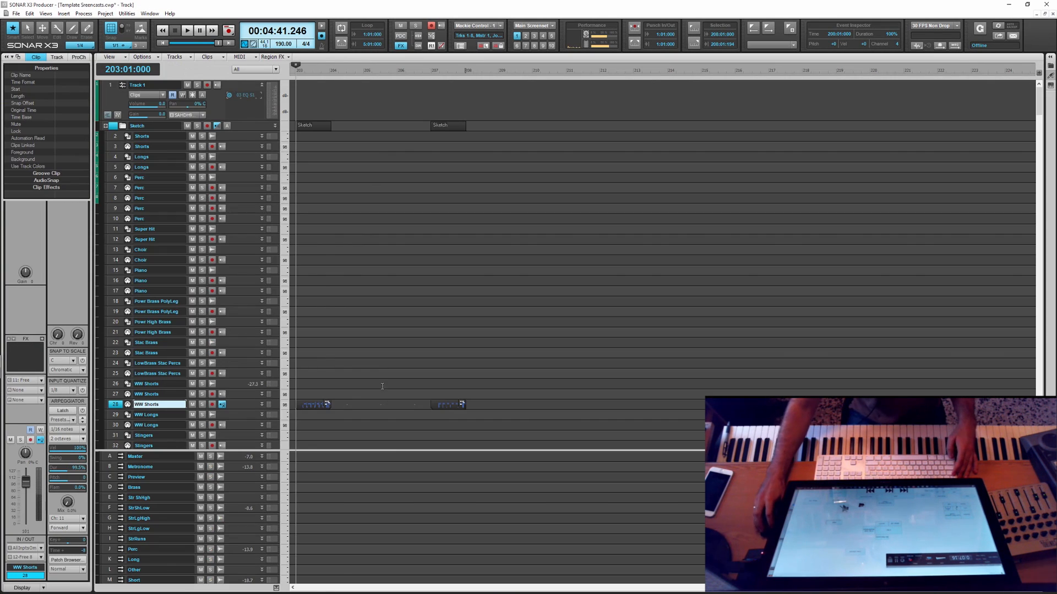
Step: Open the track 47 clip in the Piano Roll and copy the last notes before bar 204 onto its downbeat
scroll(474, 389, "left", 3)
scroll(478, 390, "down", 17)
scroll(479, 390, "up", 6)
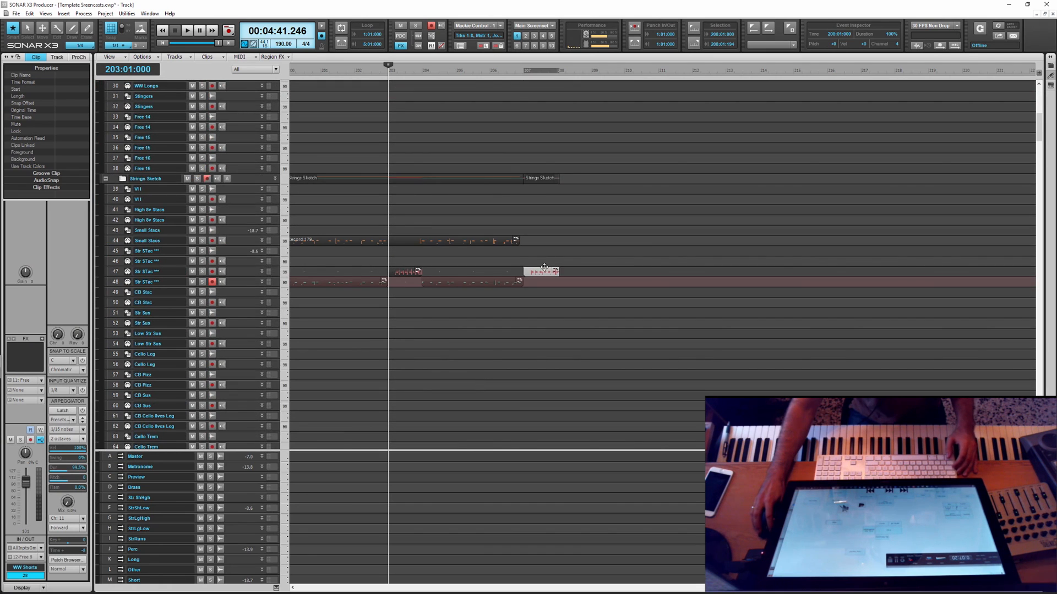
double_click(544, 268)
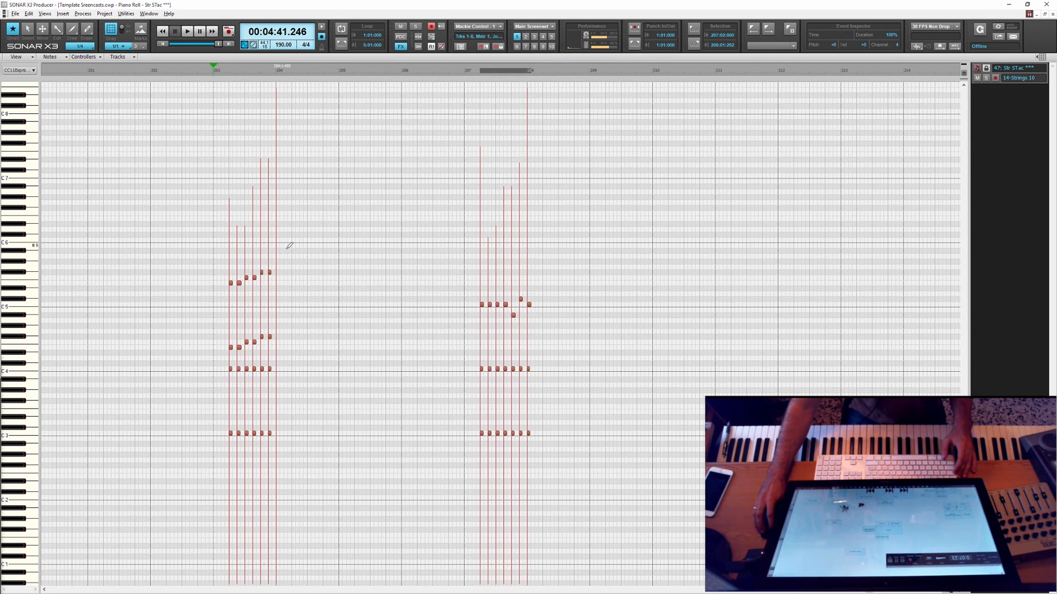
left_click_drag(289, 248, 277, 433)
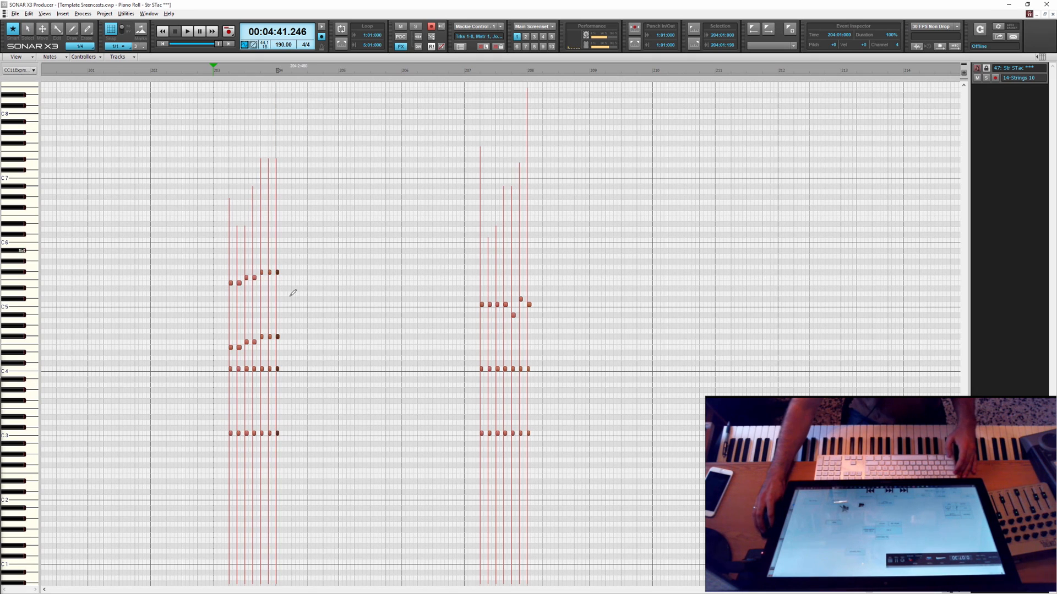
Step: Raise the two upper notes at bar 204 by one semitone, play back from bar 203 and close the Piano Roll
left_click_drag(300, 252, 280, 357)
key("Up")
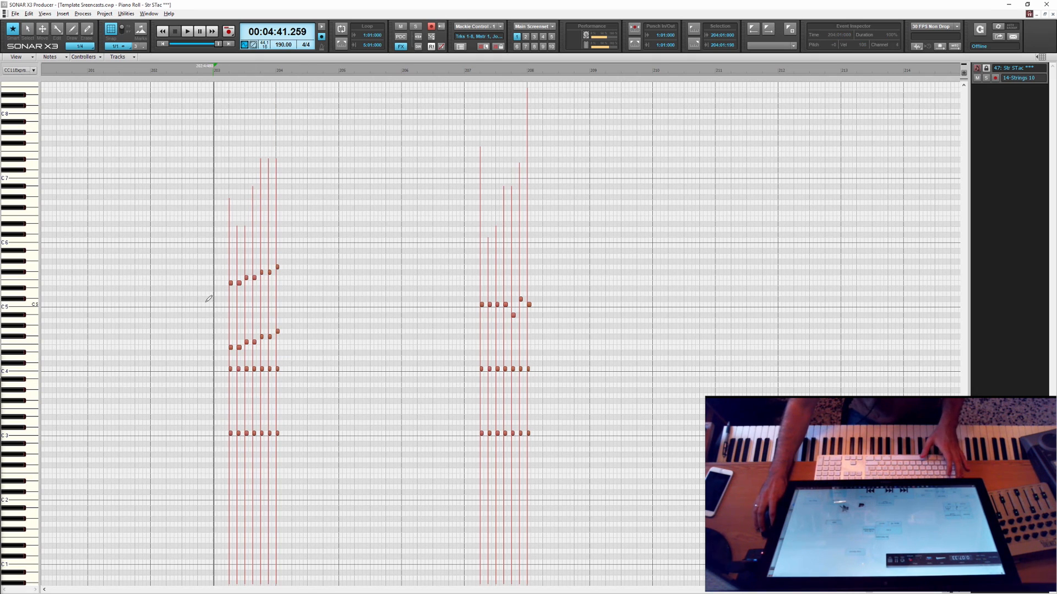
key("space")
key("space")
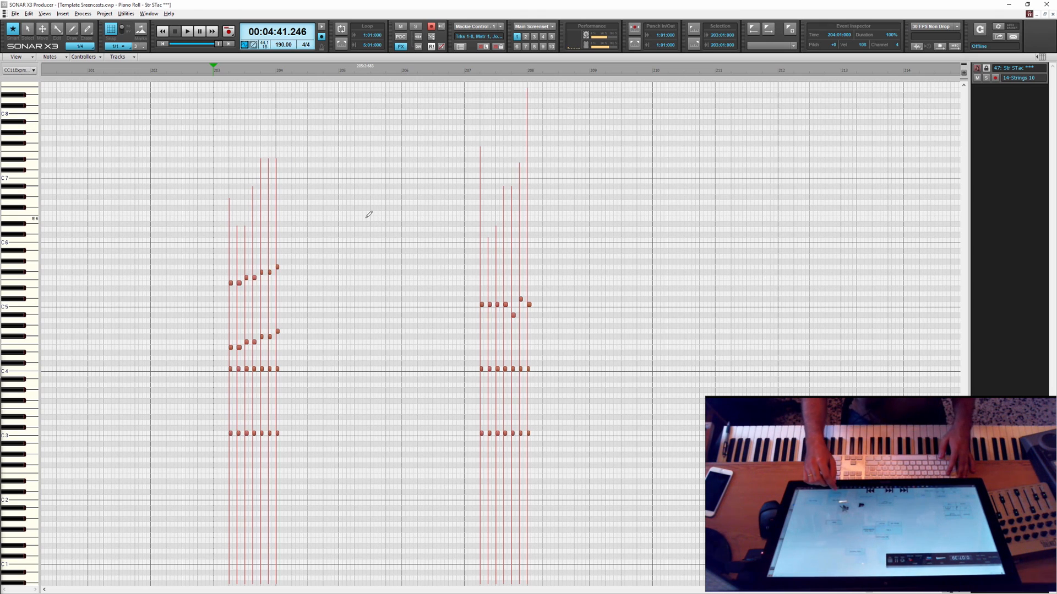
key("ctrl+F4")
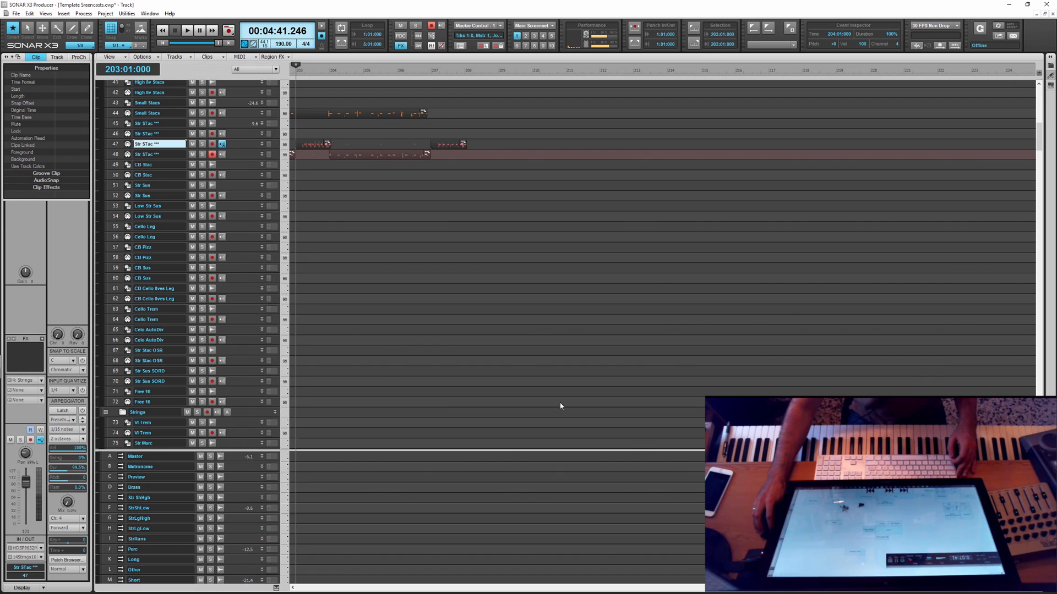
Step: Record a short woodwind run on track 180 (Grace & Runs) leading into bar 200, starting from bar 197
scroll(321, 250, "left", 4)
scroll(321, 250, "down", 10)
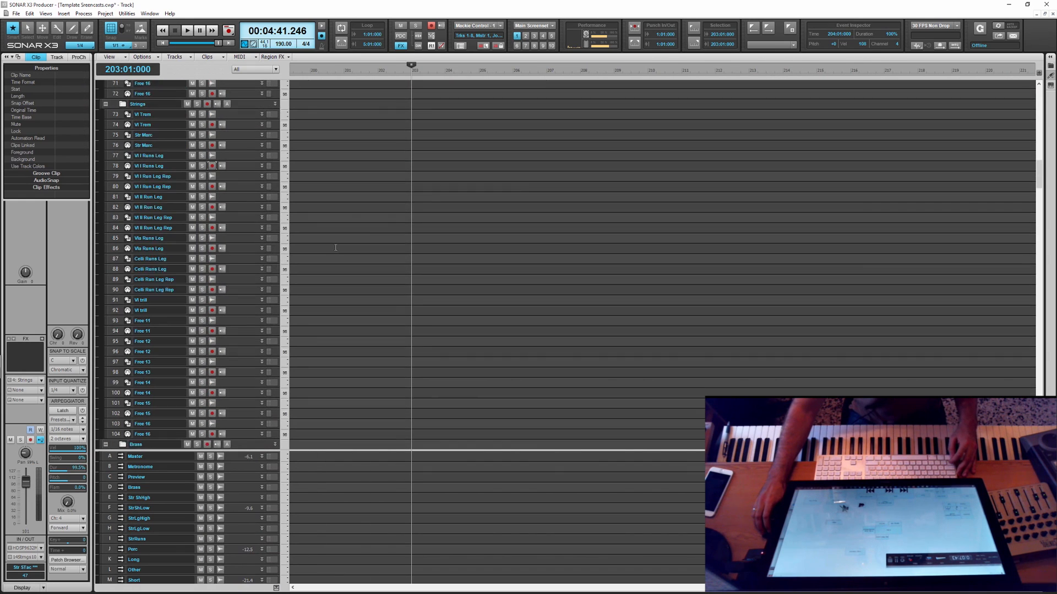
left_click(240, 254)
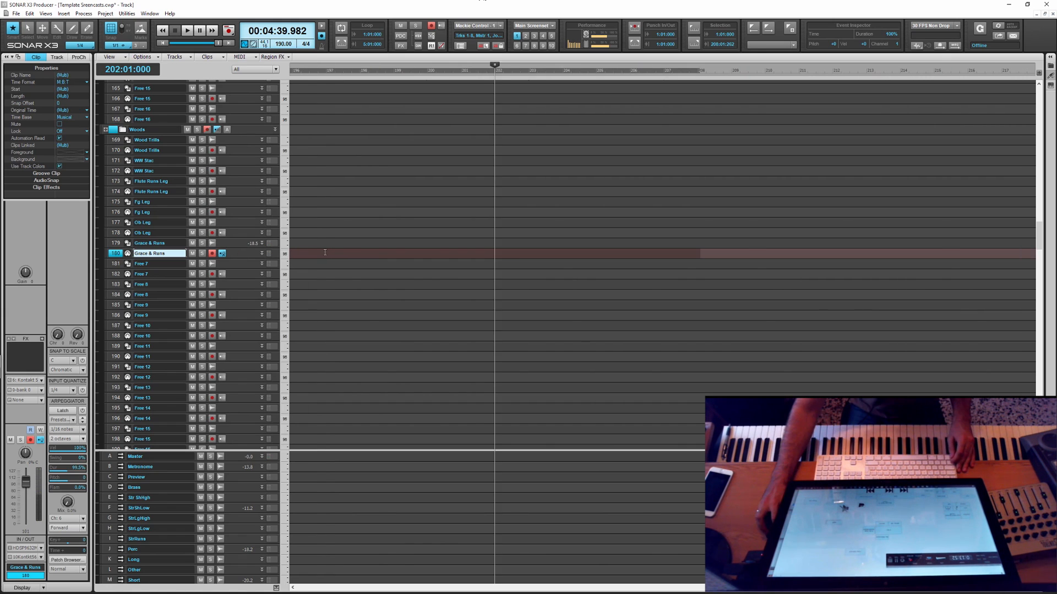
left_click(326, 252)
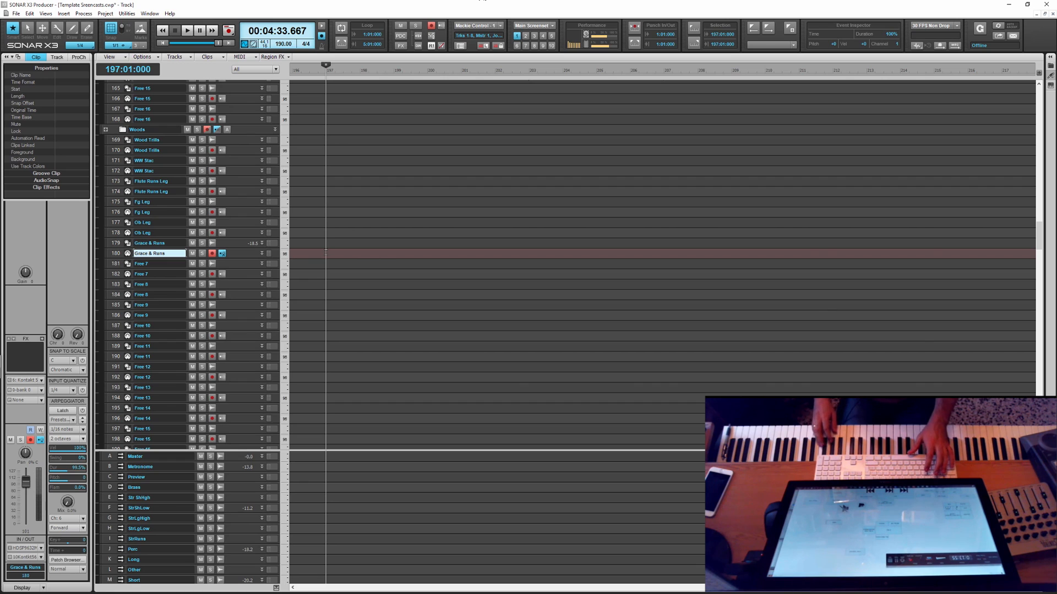
key("space")
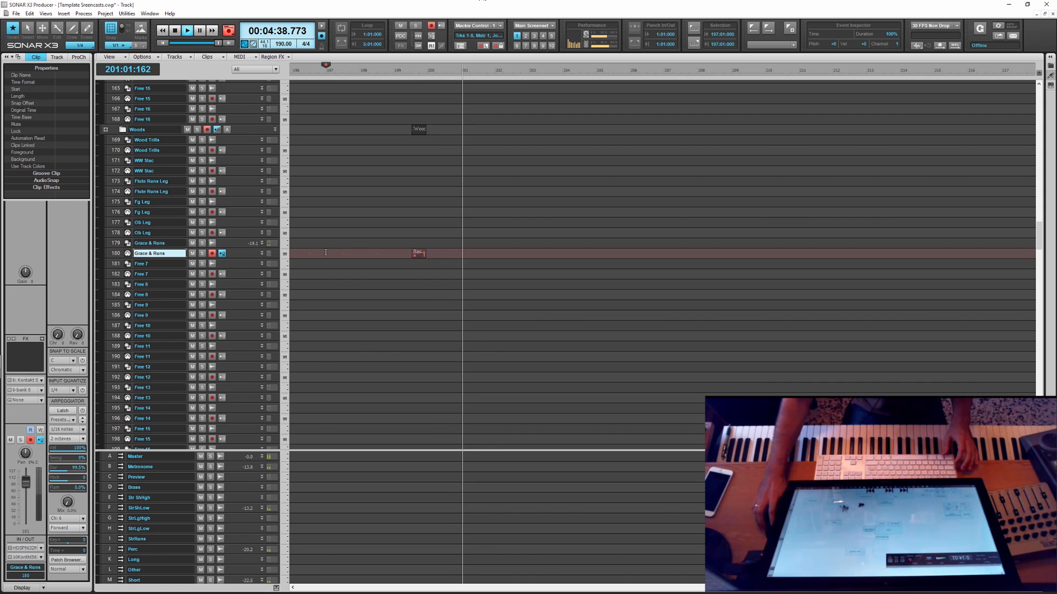
key("space")
left_click(401, 245)
Step: Record a brass effect on track 134 (Full Brass Ens FX2) from bar 197 into bar 200, undoing the first take and redoing it
scroll(401, 246, "up", 15)
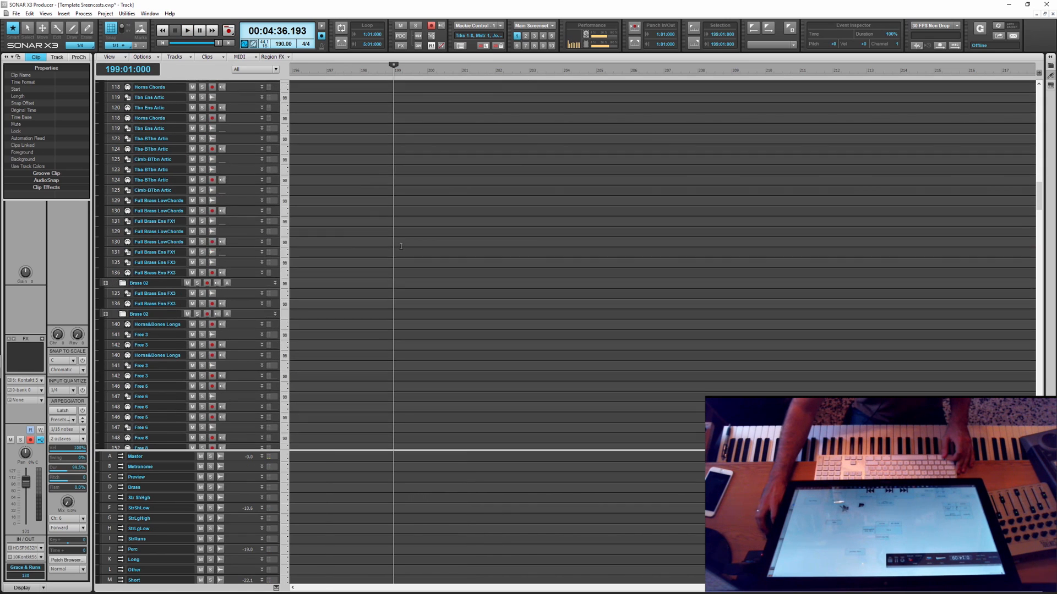
scroll(401, 246, "up", 2)
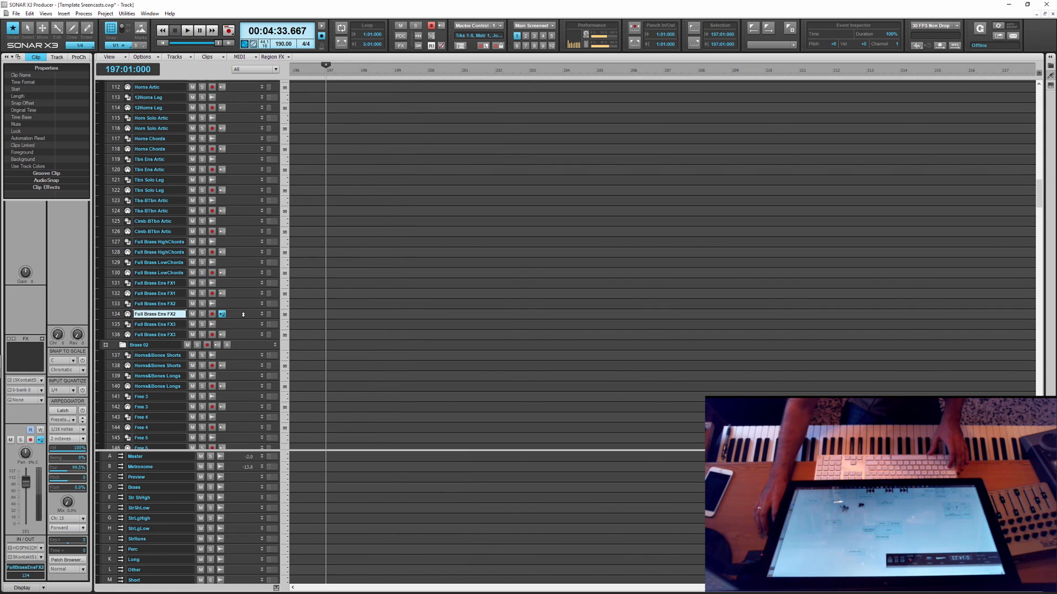
key("shift+r")
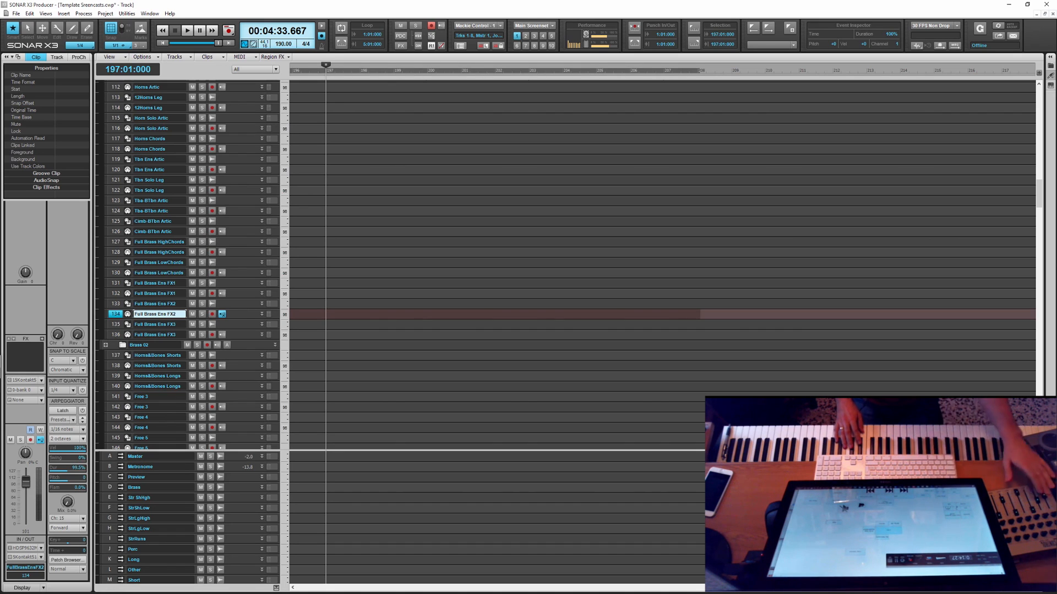
key("r")
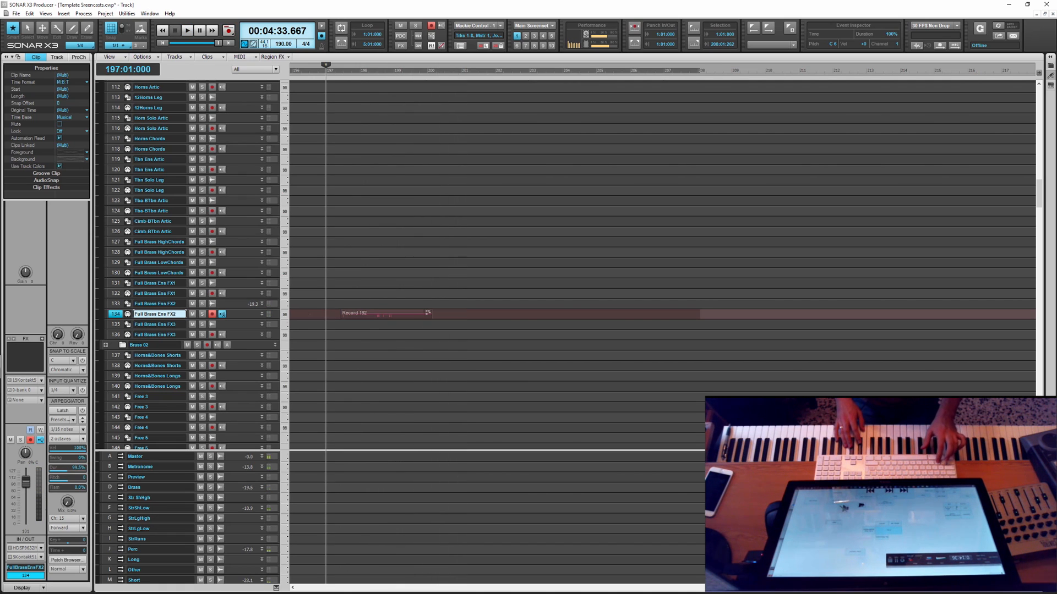
key("ctrl+z")
key("r")
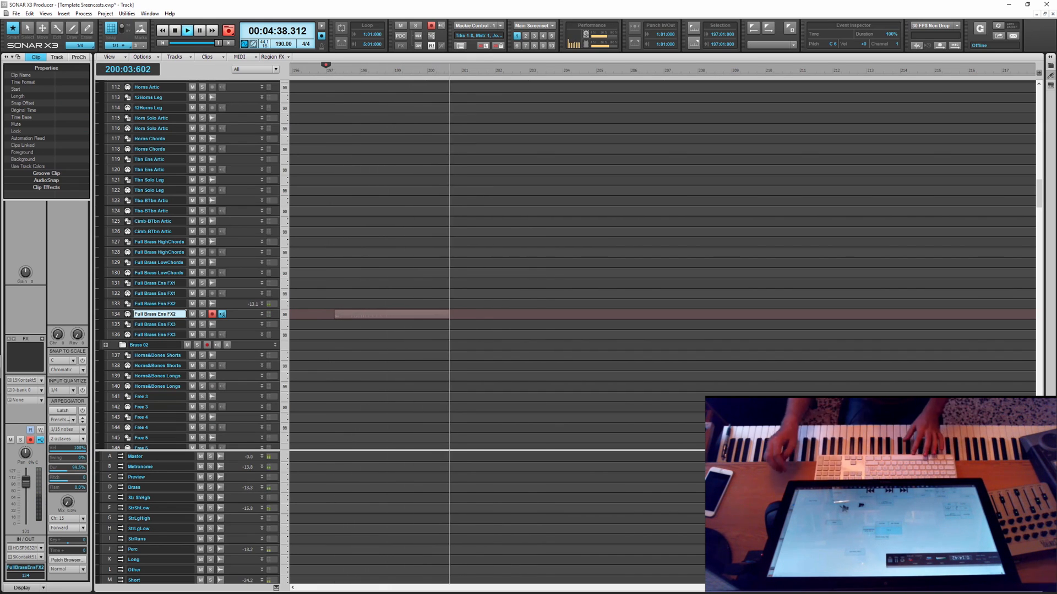
key("space")
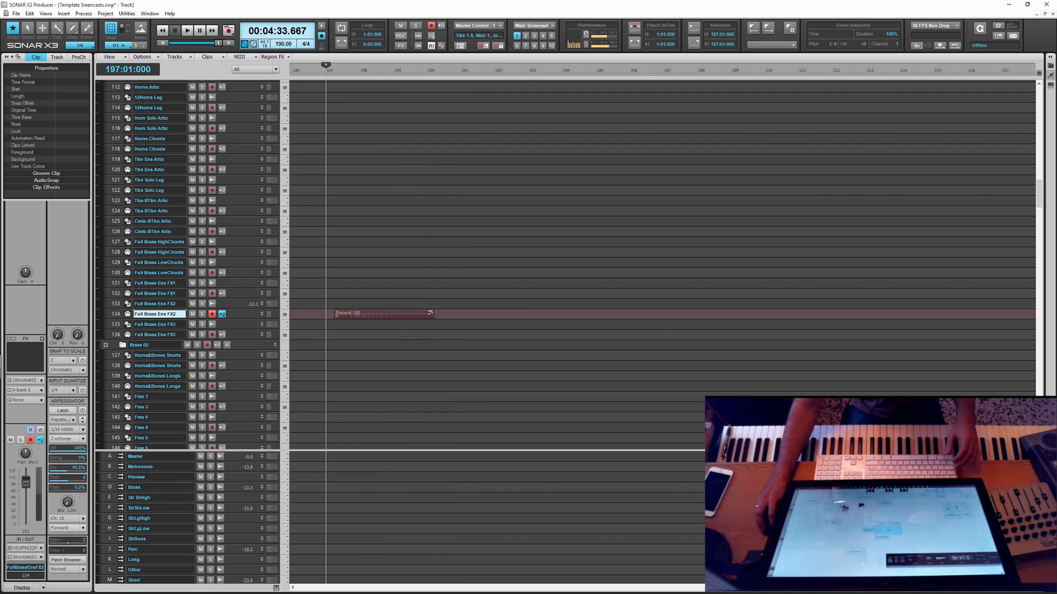
Step: Add a marker named IN at bar 200
left_click(429, 188)
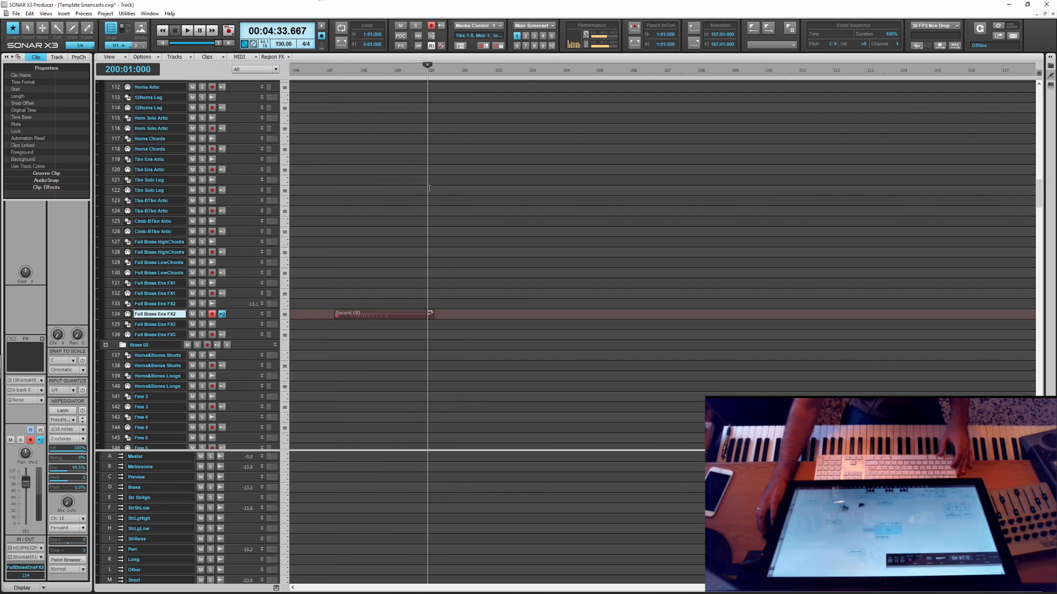
key("F11")
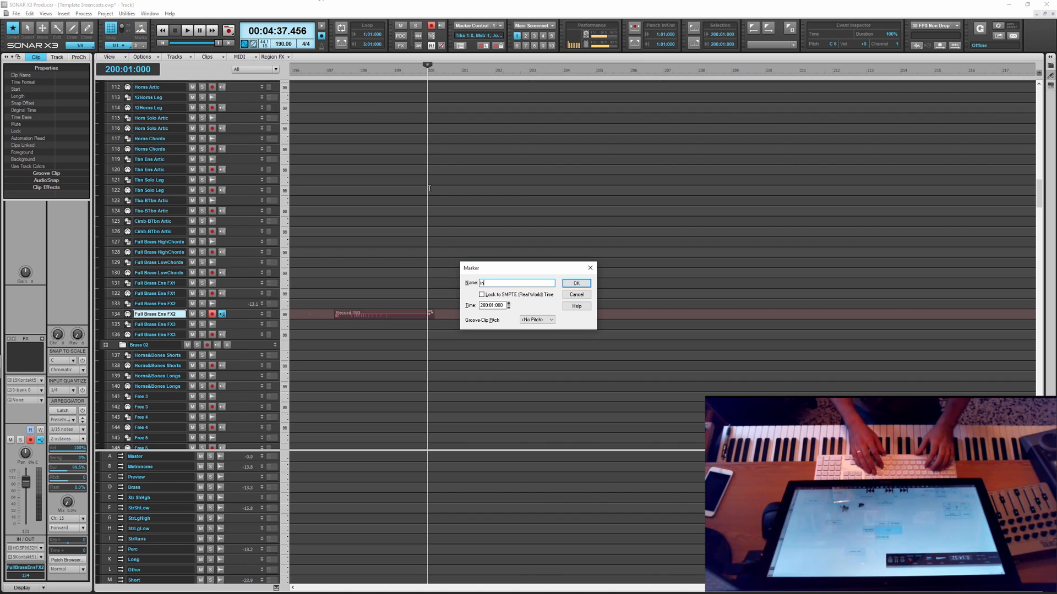
key("Return")
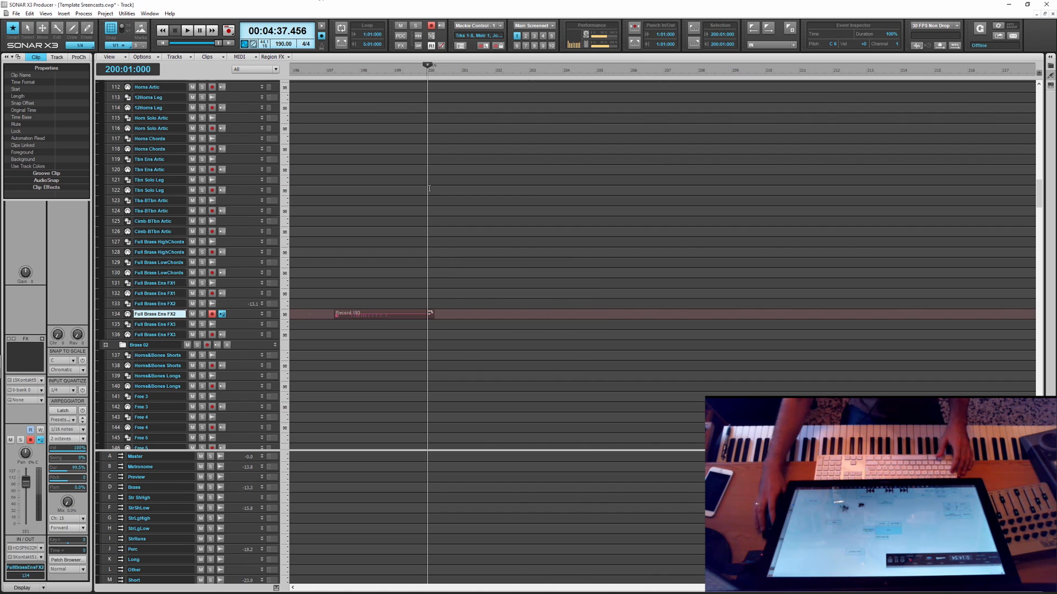
Step: Play back from bar 205 to find the section's end and add a marker named OUT at bar 208
left_click(596, 278)
key("space")
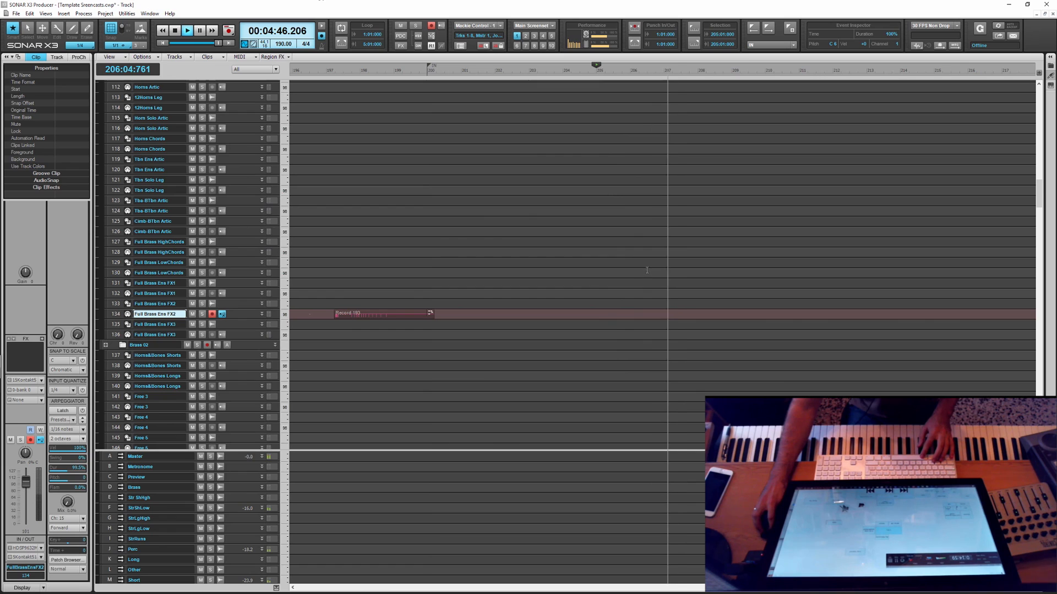
key("space")
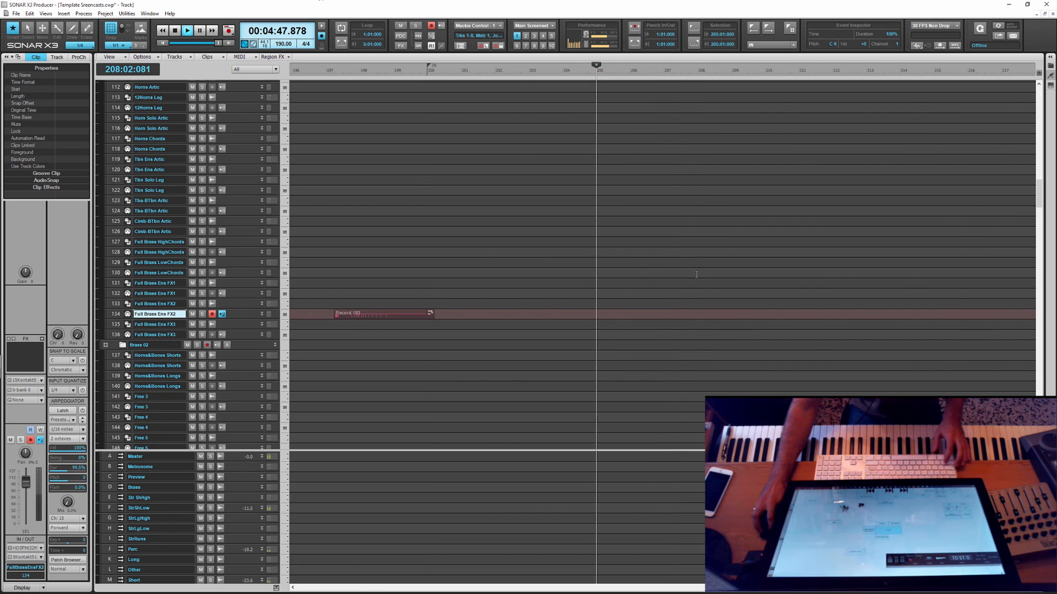
left_click(696, 273)
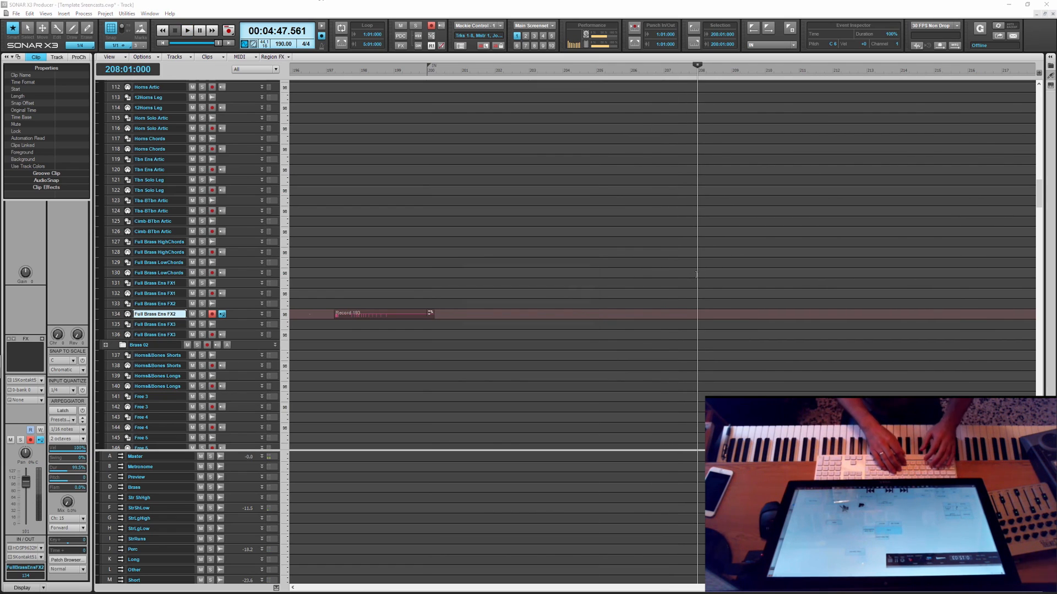
key("F11")
type("OUT")
key("Return")
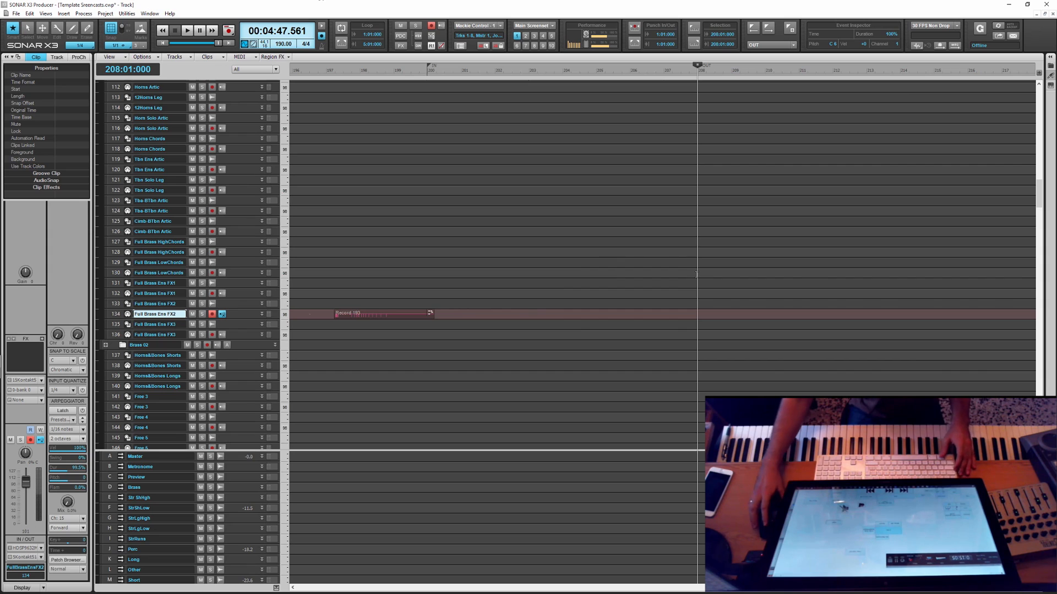
Step: Copy the clips of all tracks between the IN and OUT markers and paste the section at bar 208
key("ctrl+a")
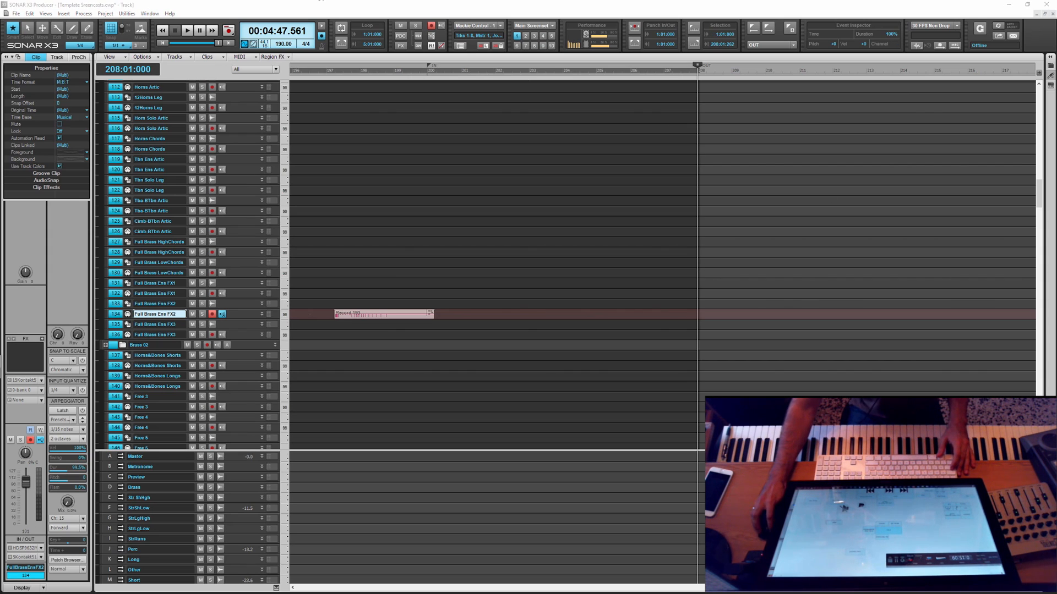
key("ctrl+shift+Page_Up")
key("F9")
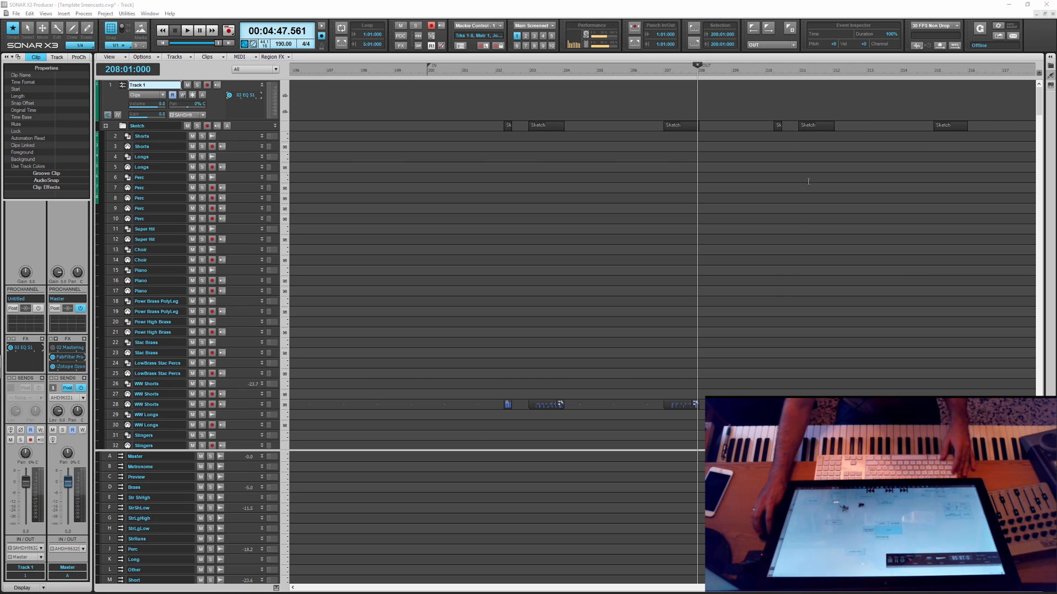
Step: Record a trumpet part on track 106 (Tpt Ens Artic) from bar 208 to bar 216
scroll(798, 224, "down", 1)
scroll(798, 224, "right", 4)
scroll(779, 237, "down", 5)
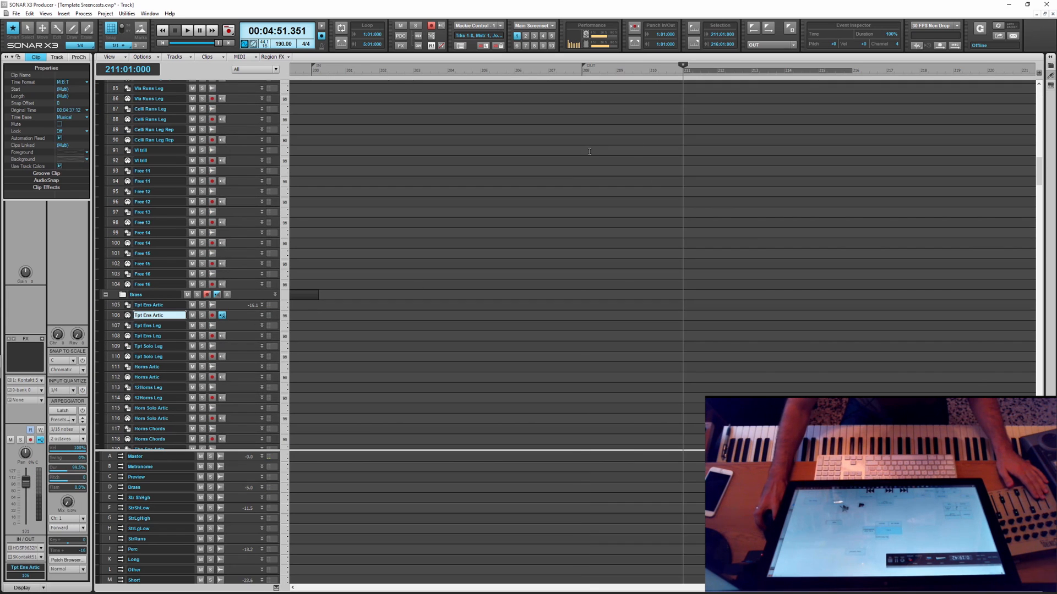
left_click(589, 152)
key("t")
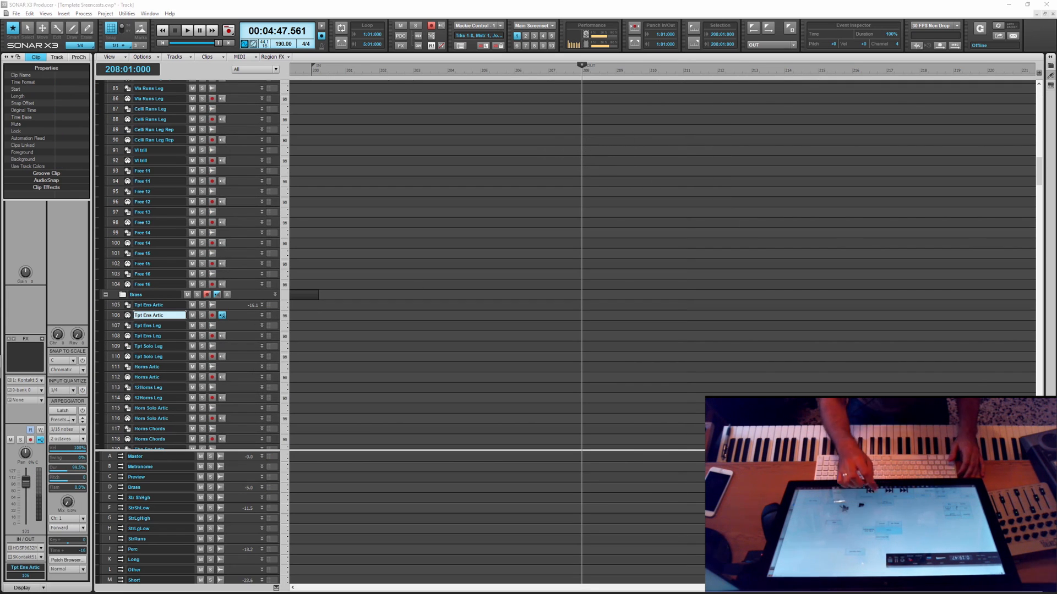
key("shift+r")
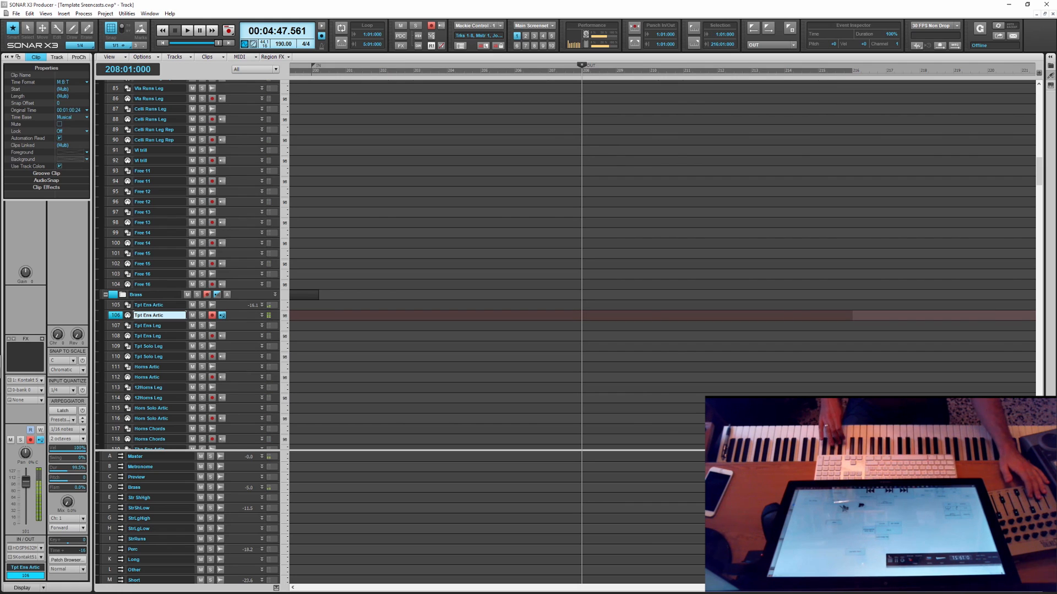
key("r")
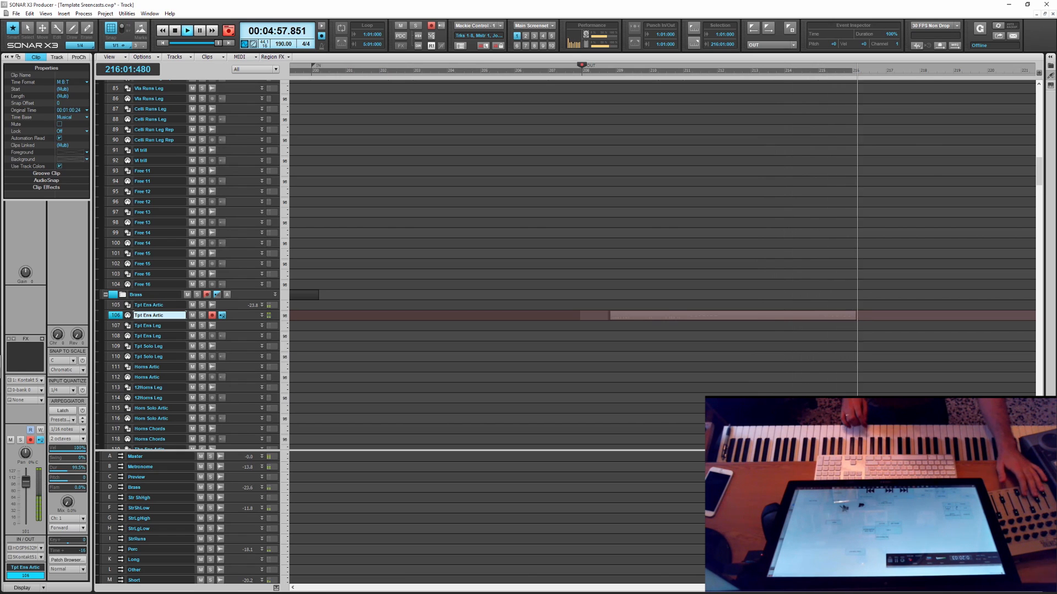
key("space")
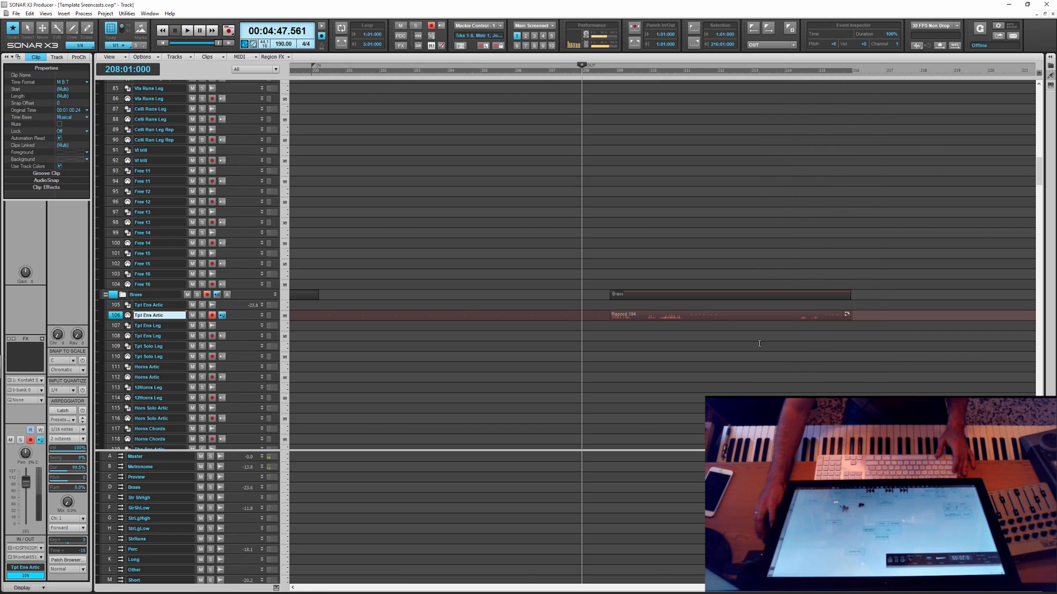
Step: Open the new trumpet clip in the Piano Roll, then shift the phrases leading into bars 212 and 216 slightly later and quantize them
double_click(760, 315)
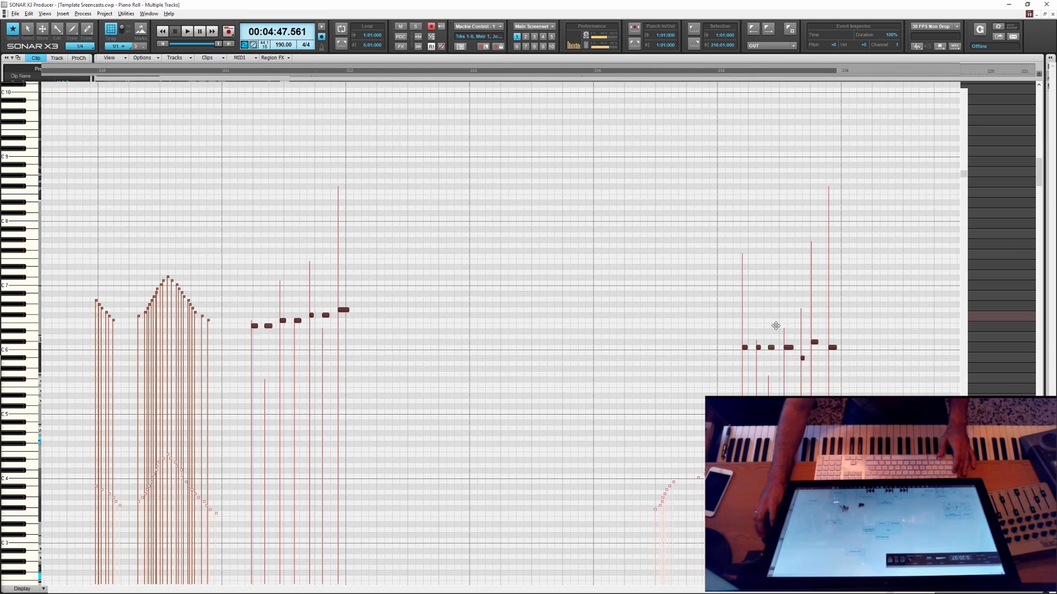
left_click_drag(894, 295, 254, 381)
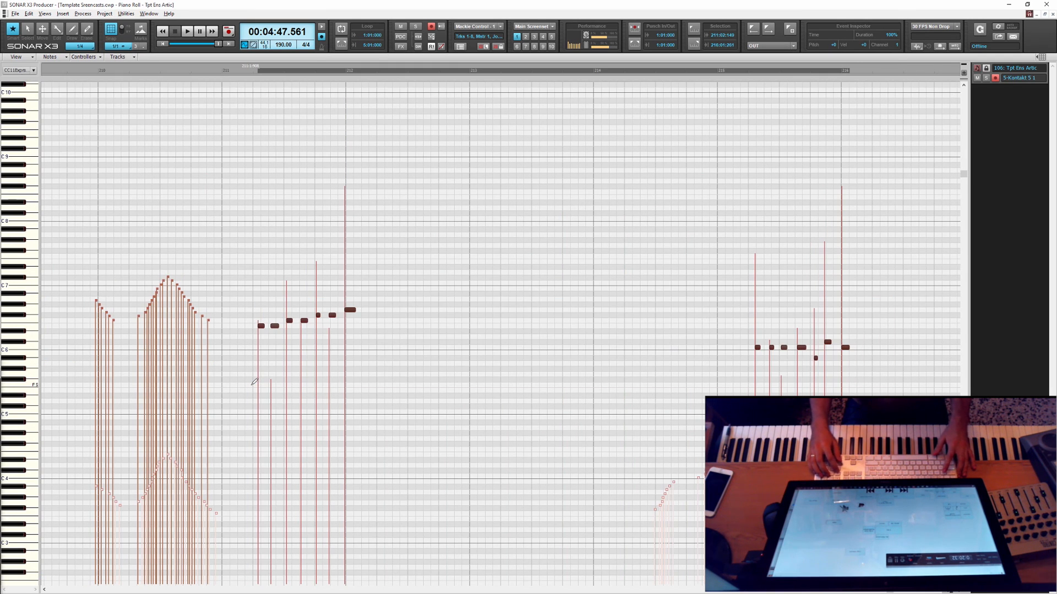
key("q")
key("Return")
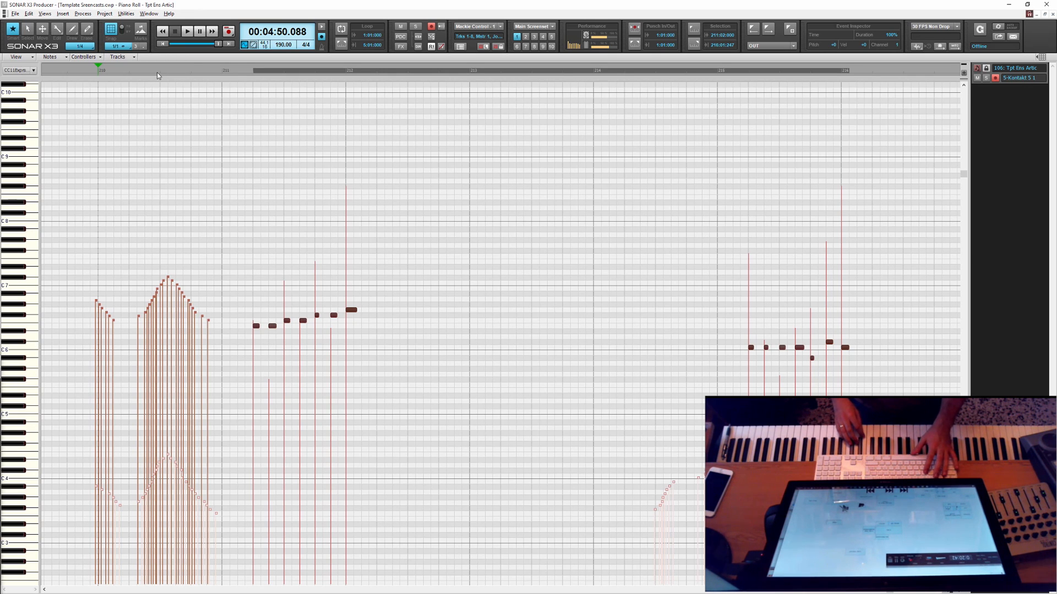
Step: Overdub repeated C6 notes beneath the first trumpet phrase leading into bar 212, and play back from bar 211
key("space")
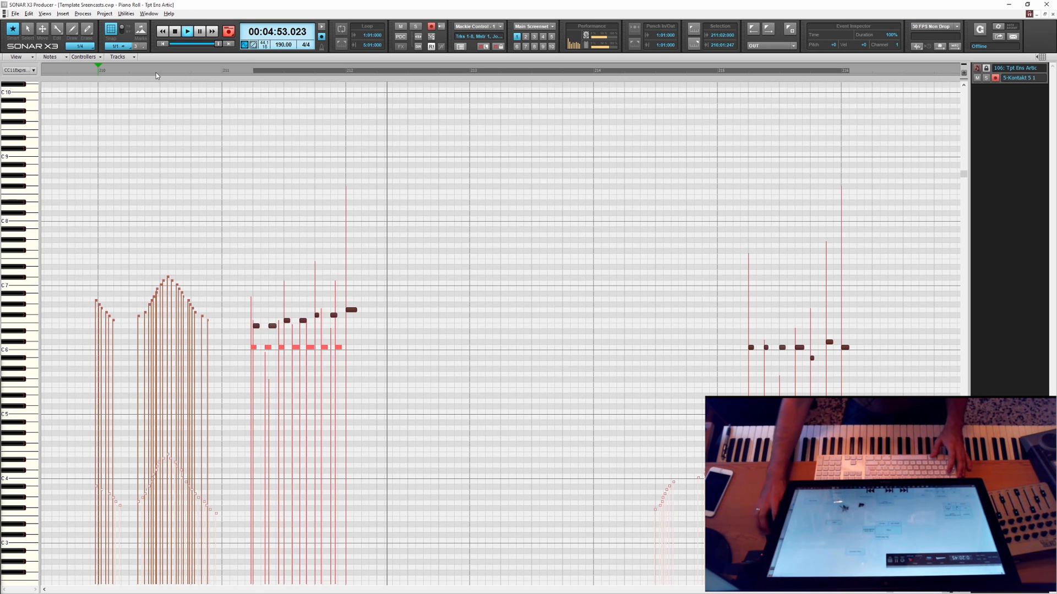
key("space")
key("space")
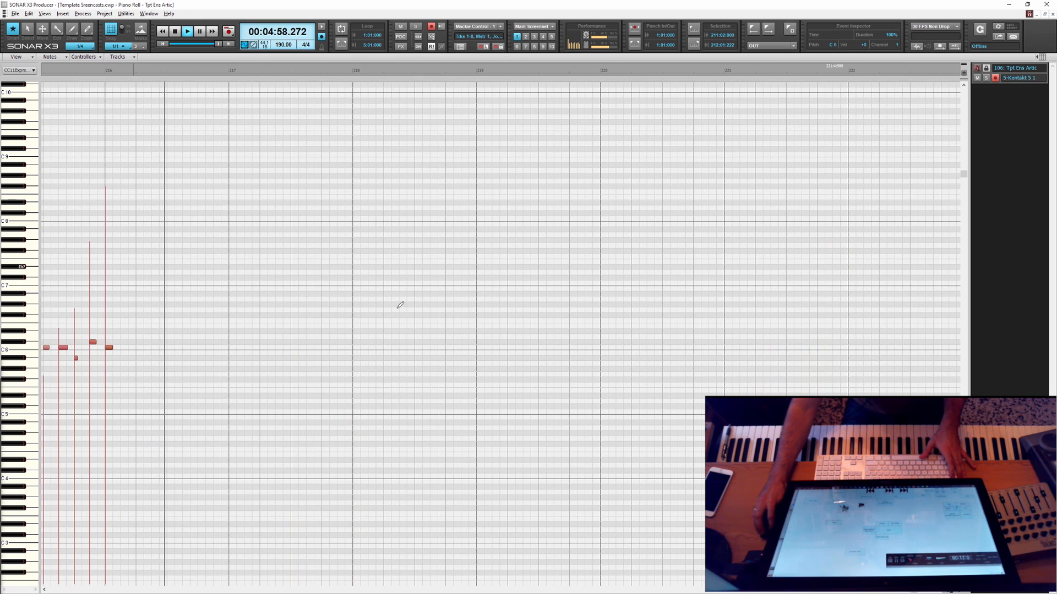
key("space")
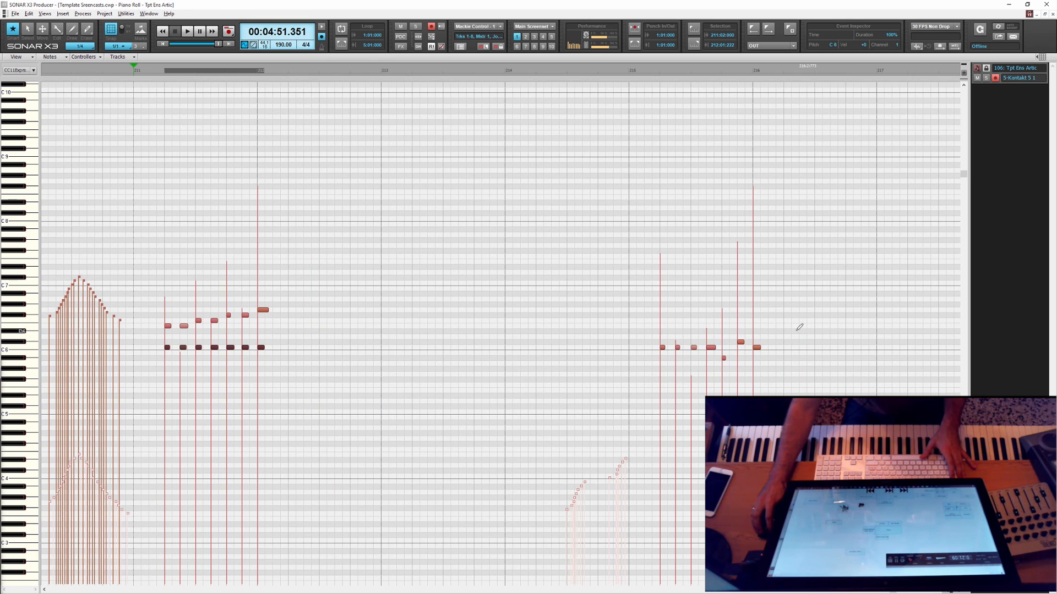
Step: Delete the trumpet's closing note at bar 216, close the Piano Roll and bounce the overlapping track 106 clips into one
left_click_drag(797, 329, 759, 367)
key("Delete")
key("ctrl+F4")
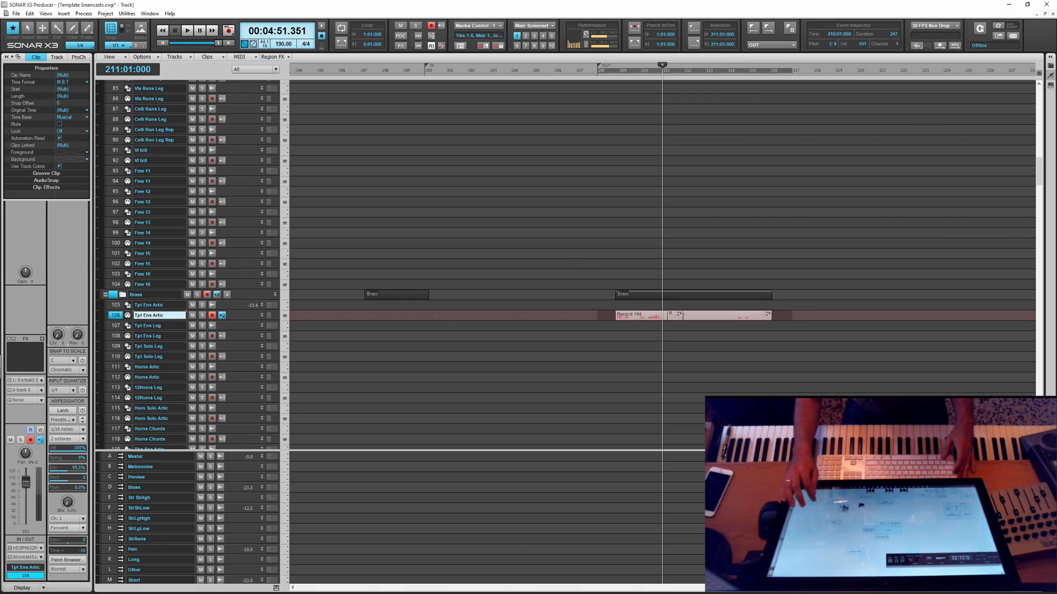
key("ctrl+b")
key("ctrl+shift+a")
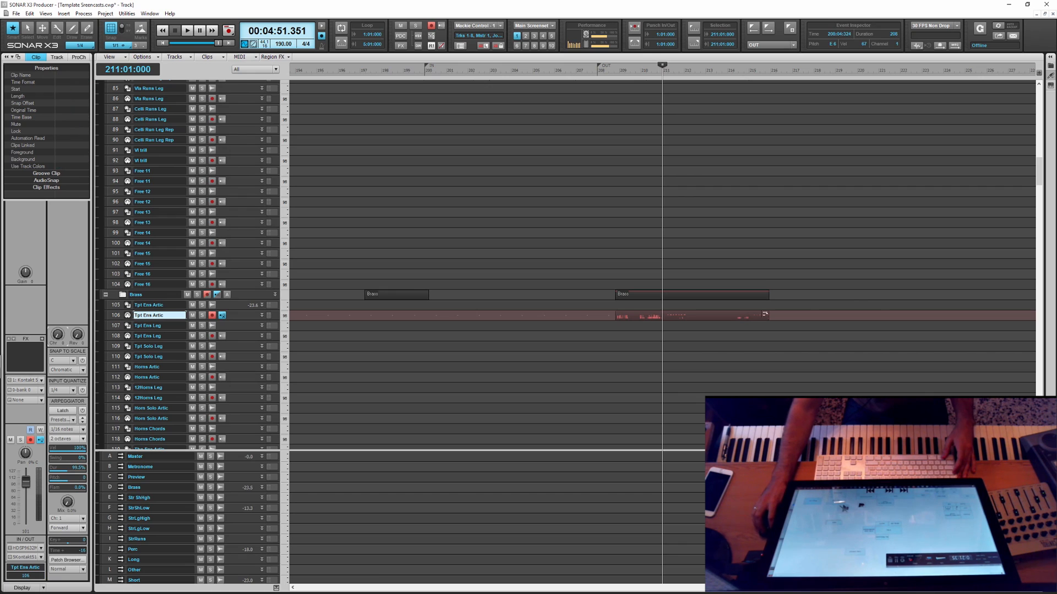
Step: Play back from bar 215, then copy bar 215 across all tracks and paste it at bar 216
left_click(753, 337)
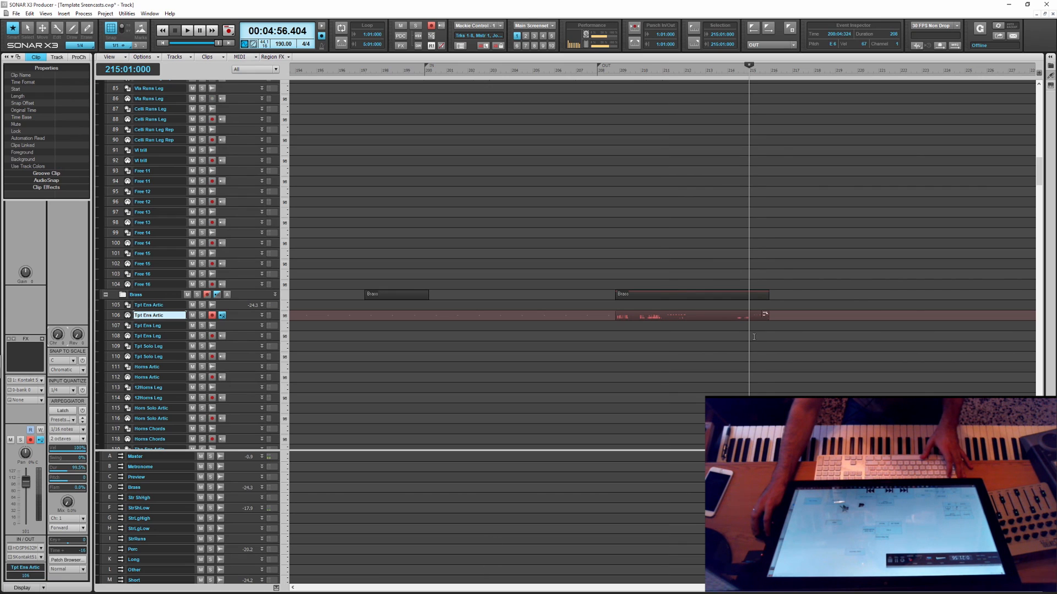
key("space")
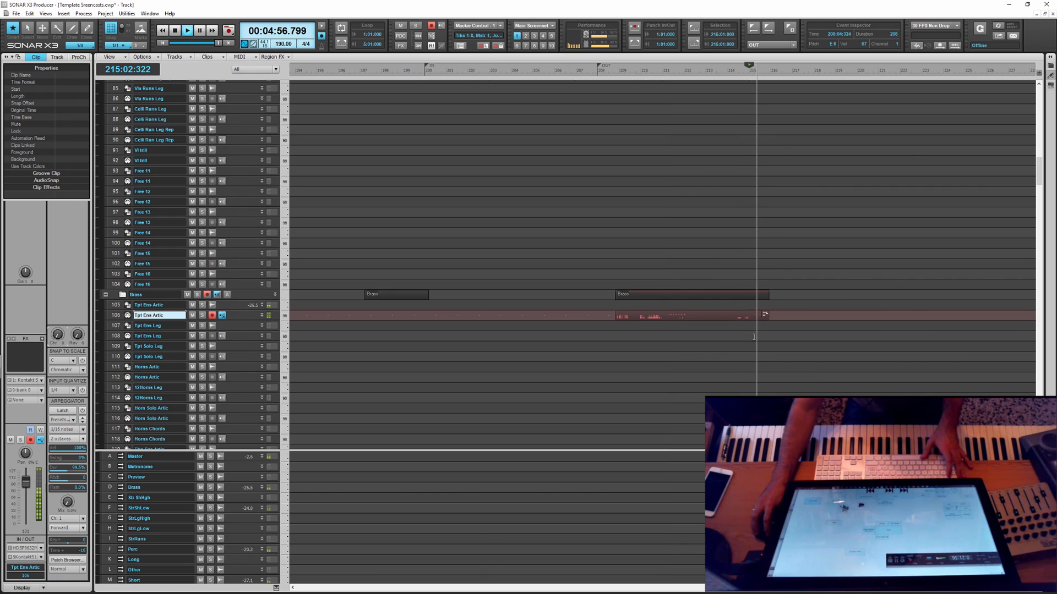
key("space")
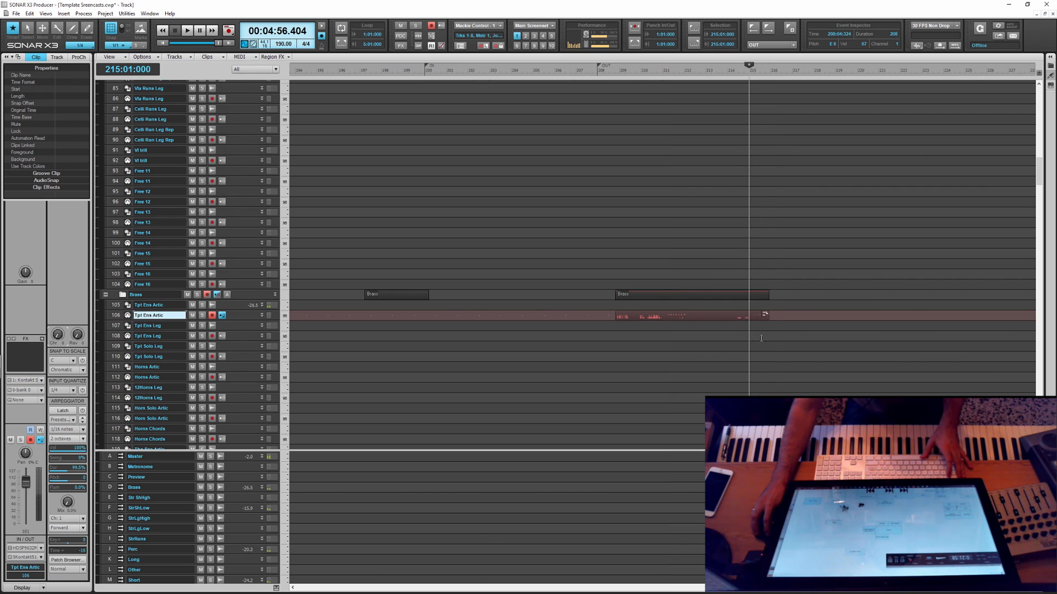
left_click(749, 336)
scroll(748, 335, "up", 15)
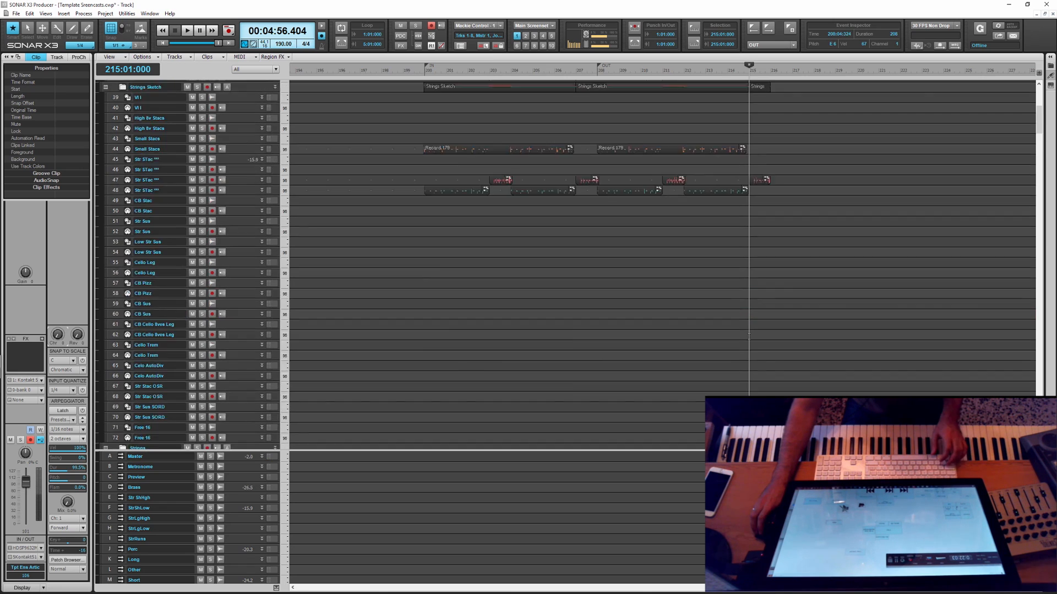
key("ctrl+a")
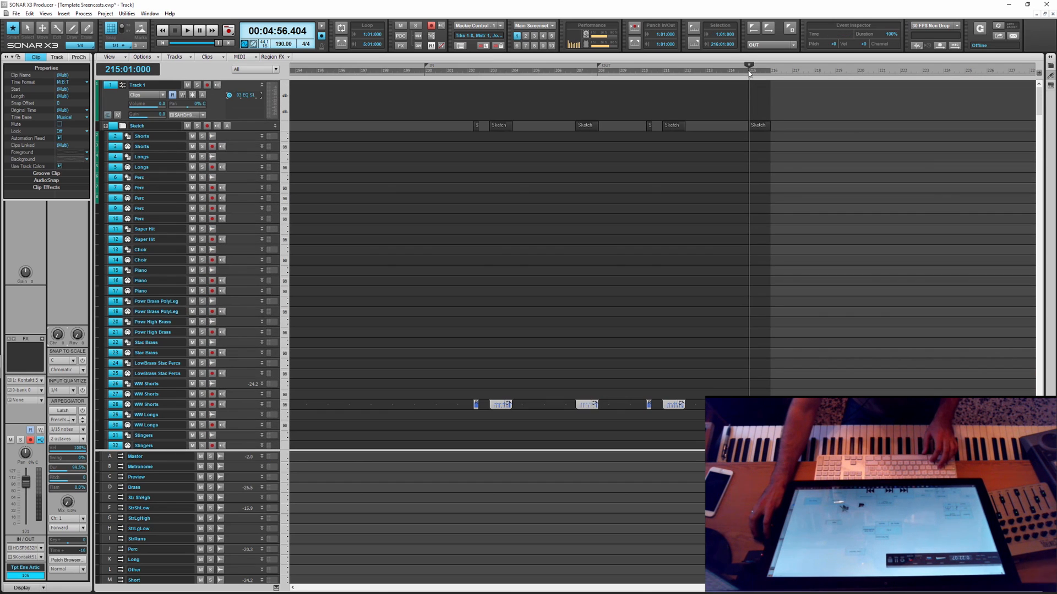
key("F9")
left_click(212, 100)
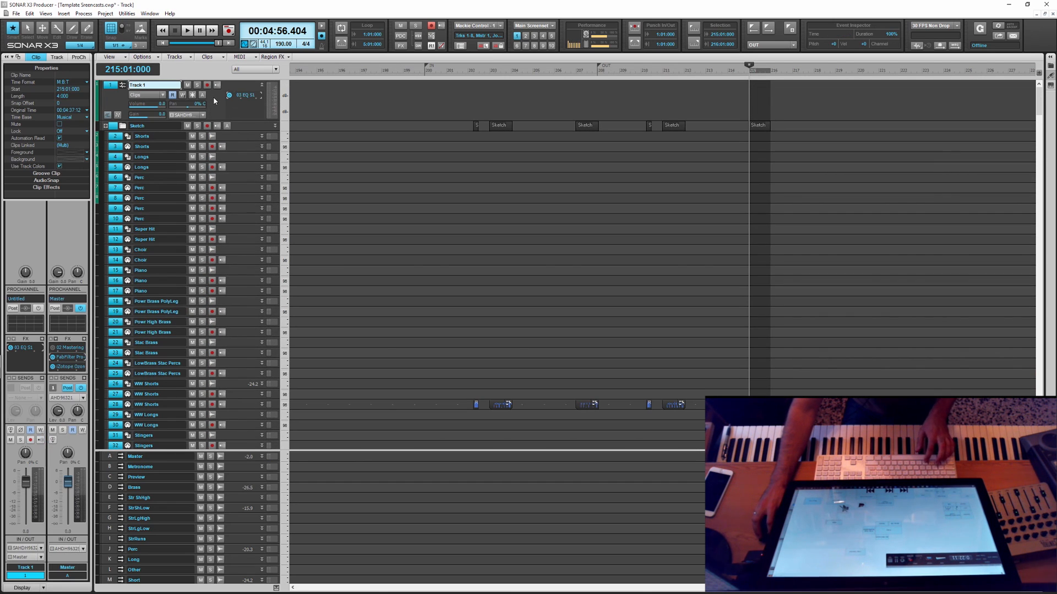
left_click(770, 67)
key("ctrl+v")
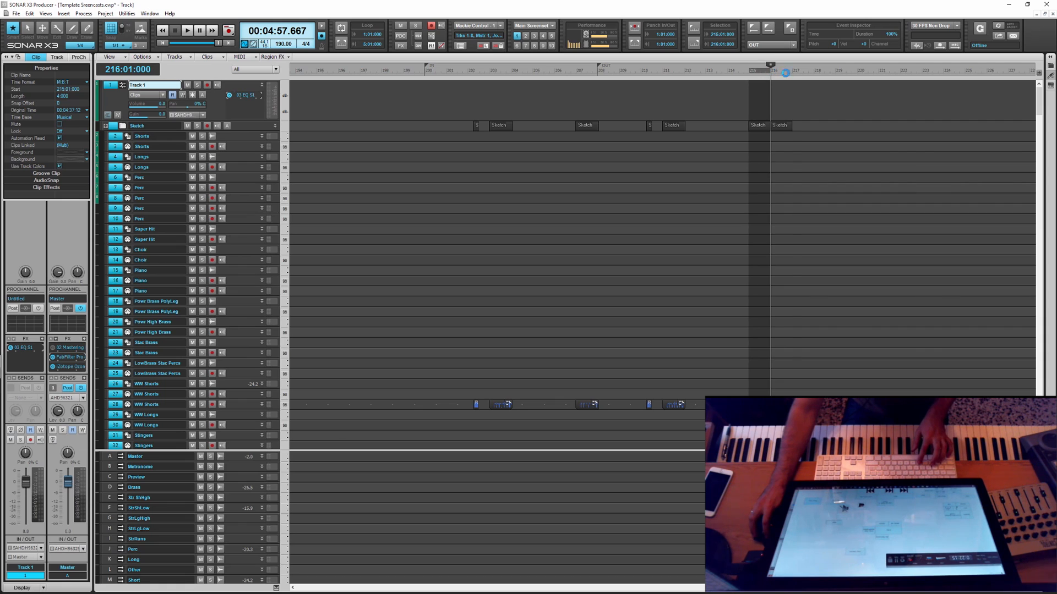
Step: Paste the copied bar once more at bar 217 and play back from bar 215
left_click(793, 71)
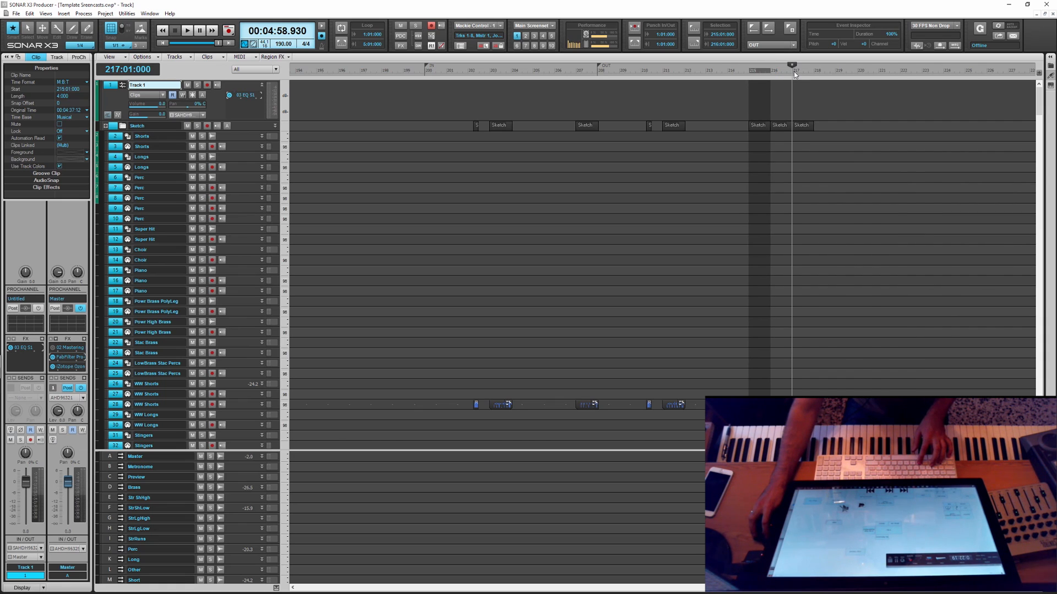
left_click(750, 75)
key("space")
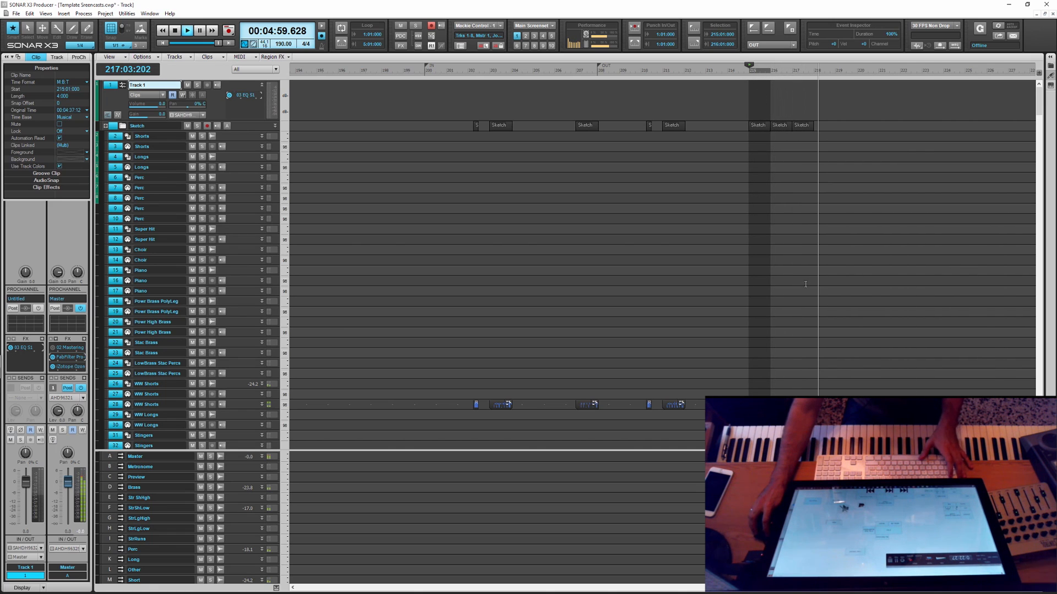
key("space")
Step: Open the Small Stacs part, delete the C3 and C4 octave notes in bars 216–217, and double the remaining phrases an octave higher
scroll(805, 284, "down", 10)
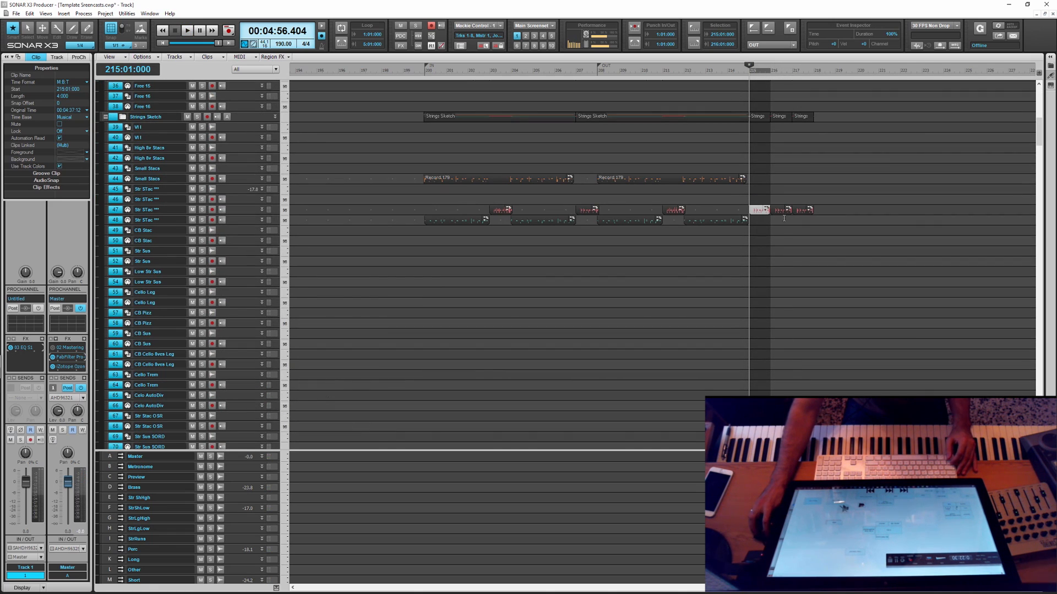
left_click(780, 209)
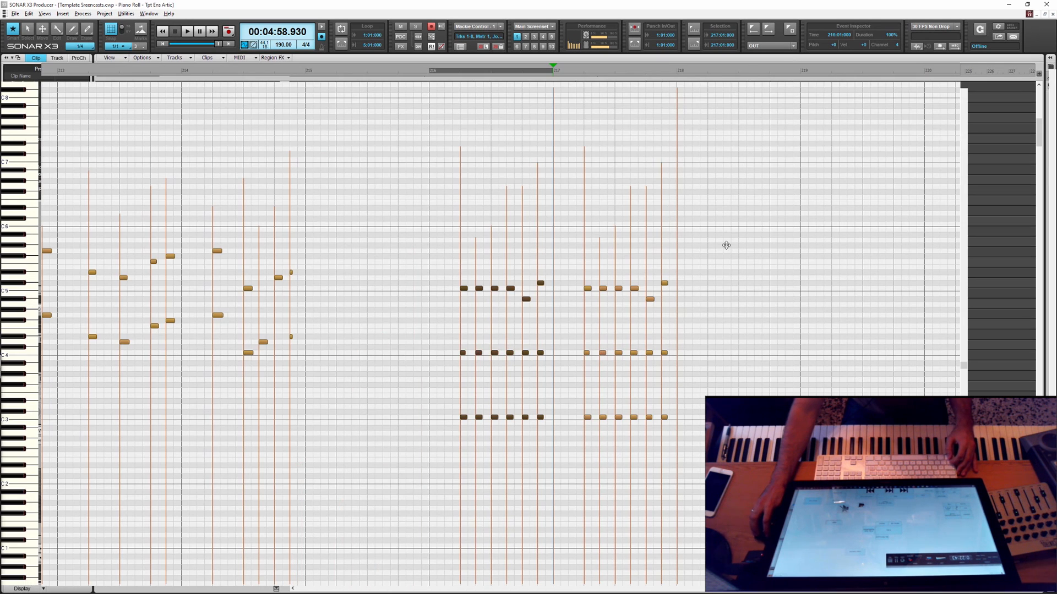
scroll(726, 246, "up", 3)
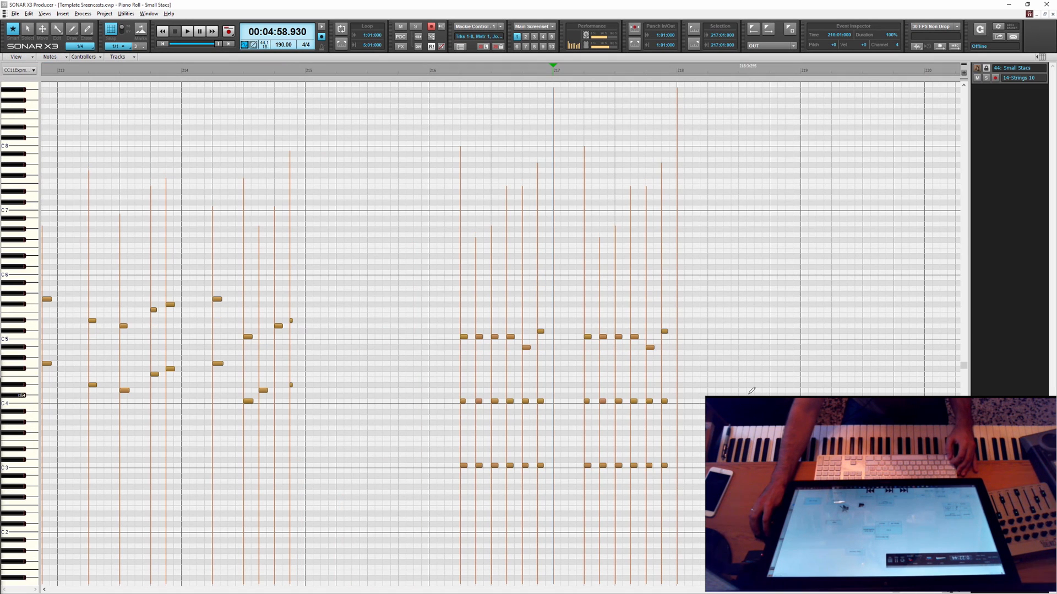
left_click_drag(703, 385, 428, 515)
key("Delete")
left_click_drag(718, 281, 440, 376)
left_click_drag(464, 337, 465, 273)
Step: Copy the upper-octave Small Stacs phrase of bar 217 onto the High 8v Stacs track at bar 217 and open the new clip
left_click_drag(691, 283, 575, 258)
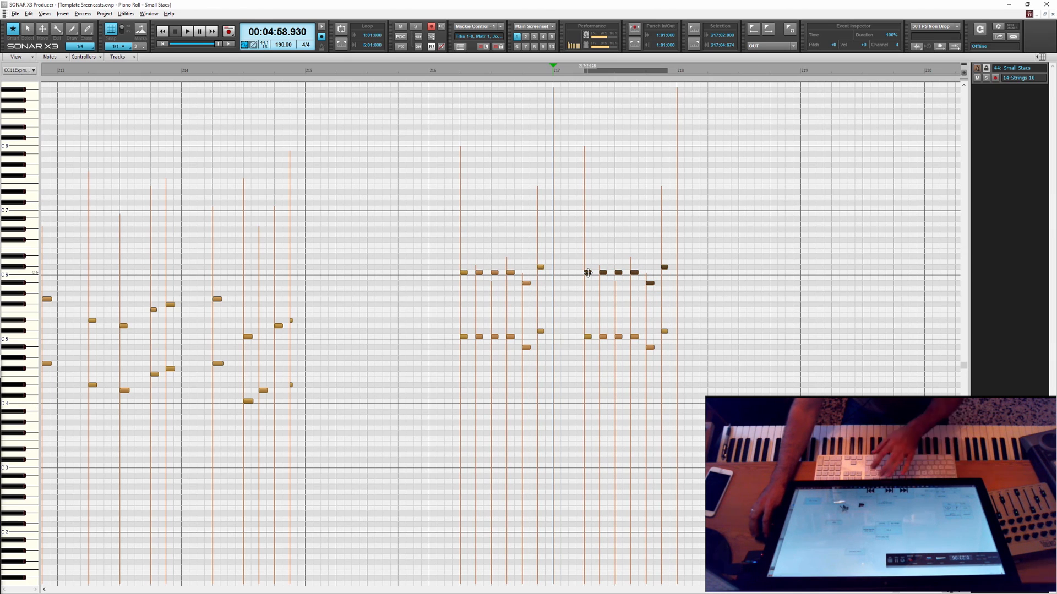
key("ctrl+F4")
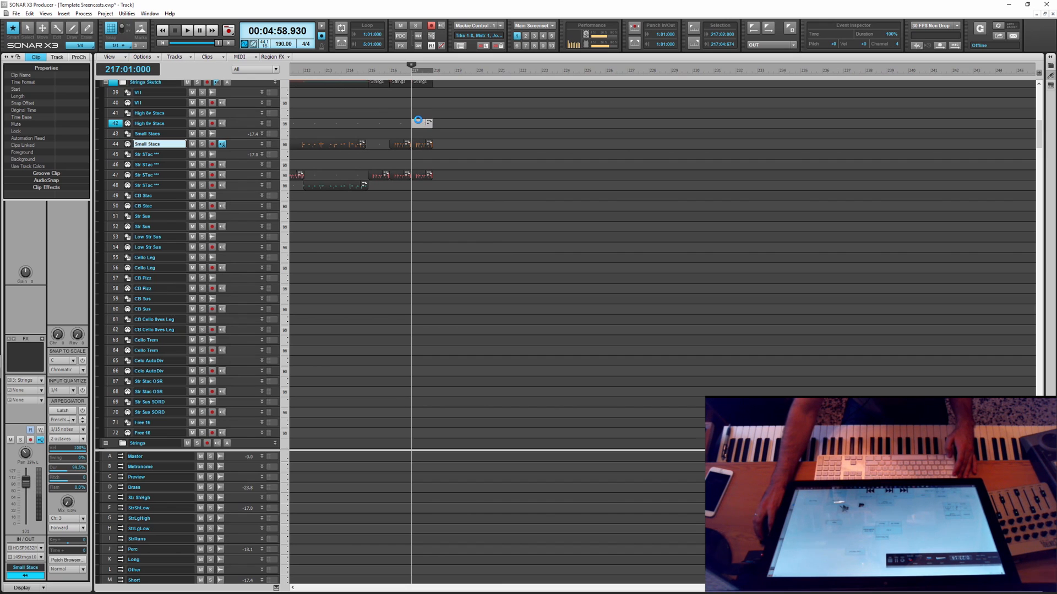
double_click(419, 120)
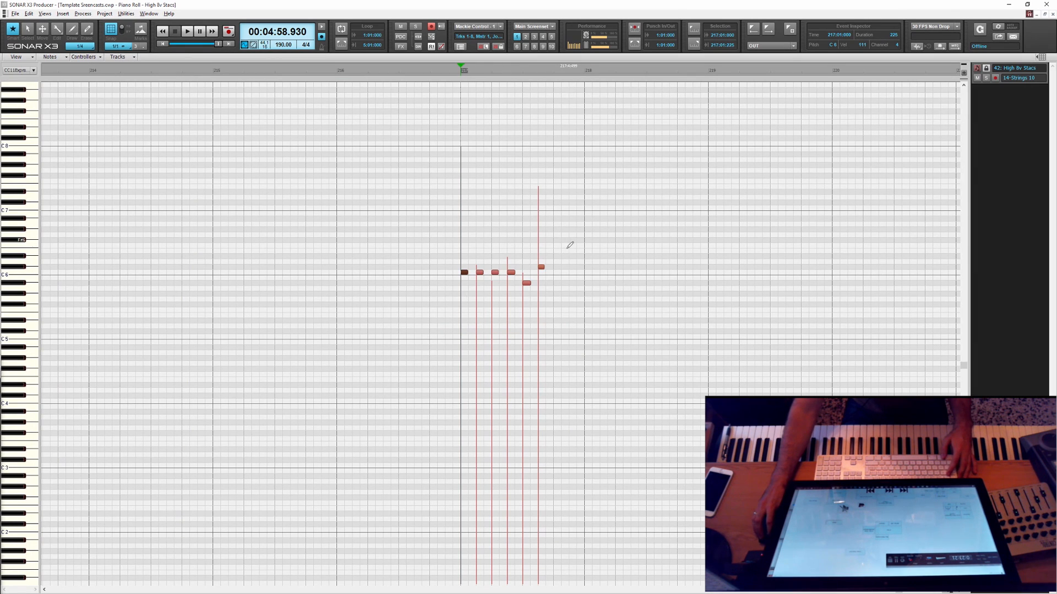
Step: Duplicate the High 8v Stacs phrase two octaves up around C8, then move the original up an octave to around C7
left_click_drag(569, 241, 458, 309)
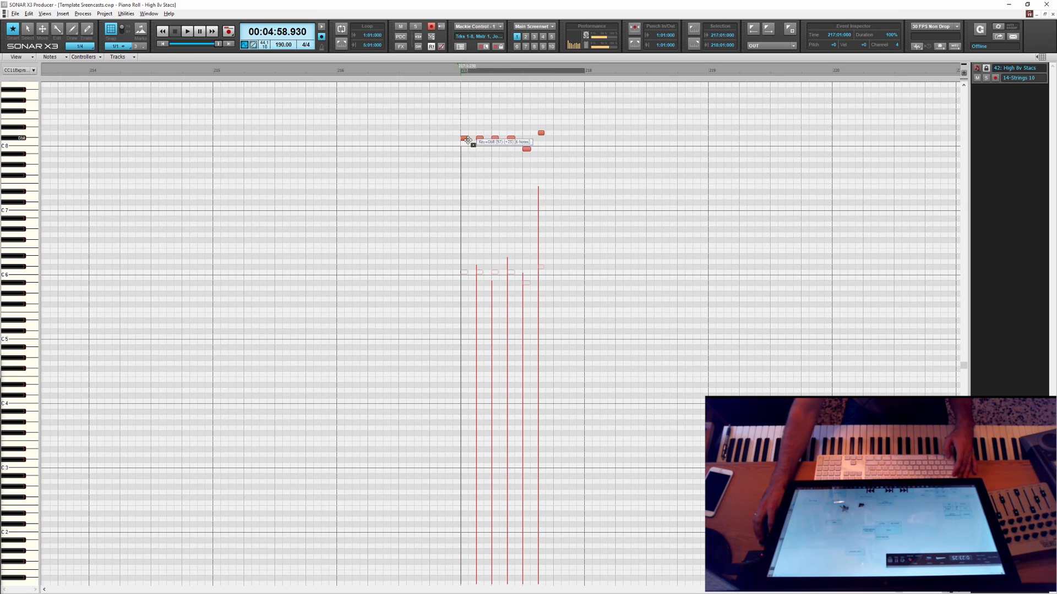
left_click_drag(602, 109, 537, 136)
left_click_drag(576, 205, 572, 209)
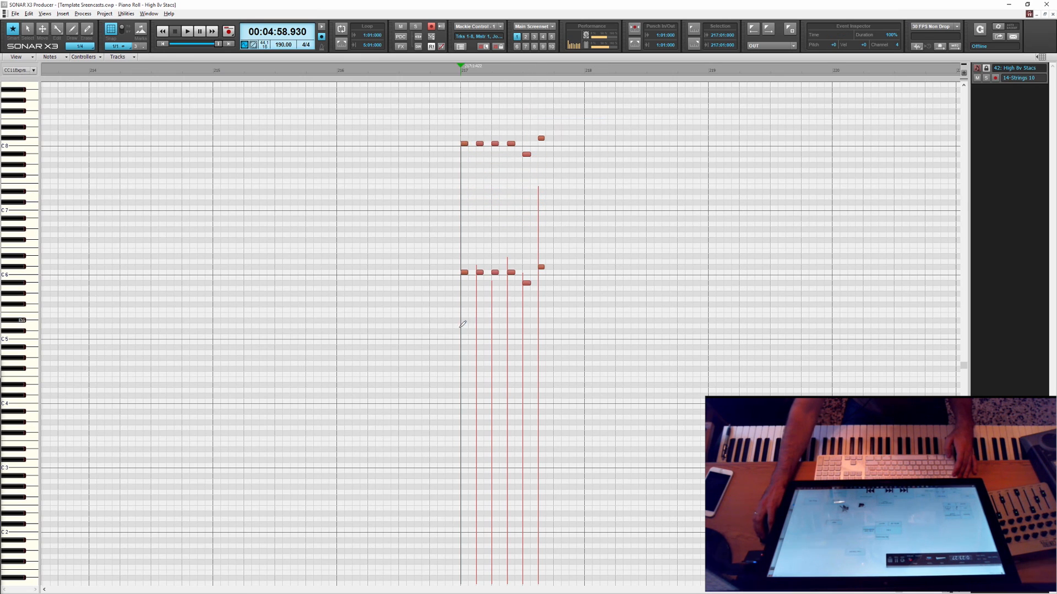
left_click_drag(465, 272, 461, 209)
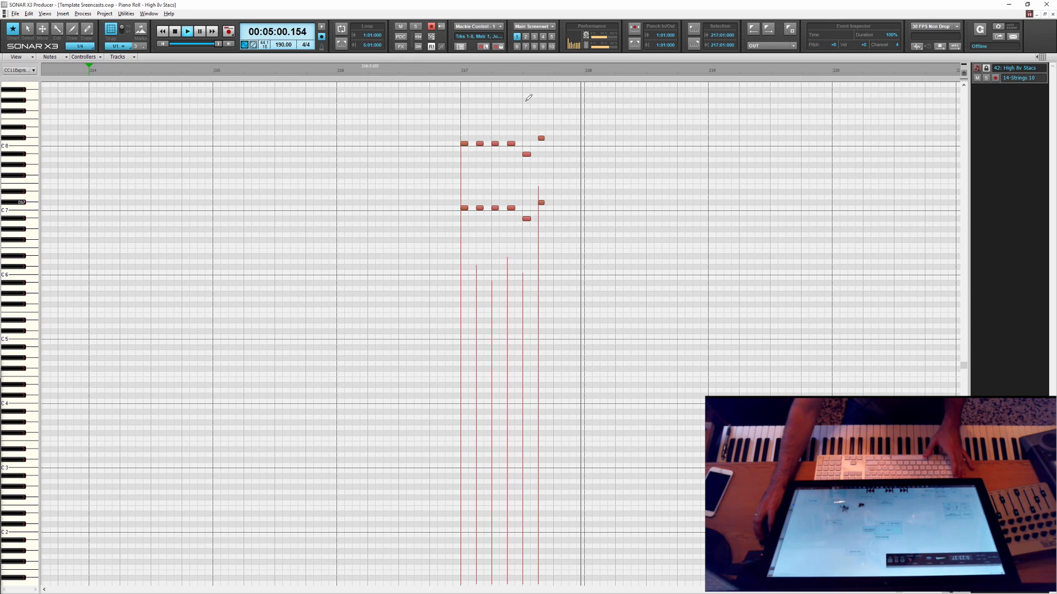
Step: Shift all High 8v Stacs notes one beat later to 217:02, play the passage back and close the Piano Roll
left_click_drag(421, 108, 611, 264)
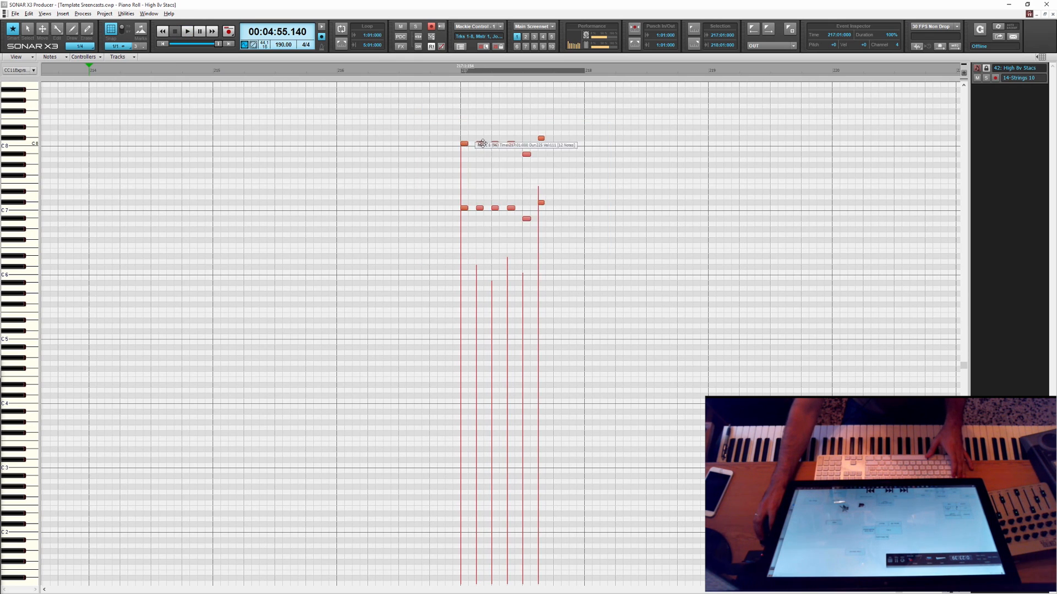
left_click_drag(483, 144, 490, 142)
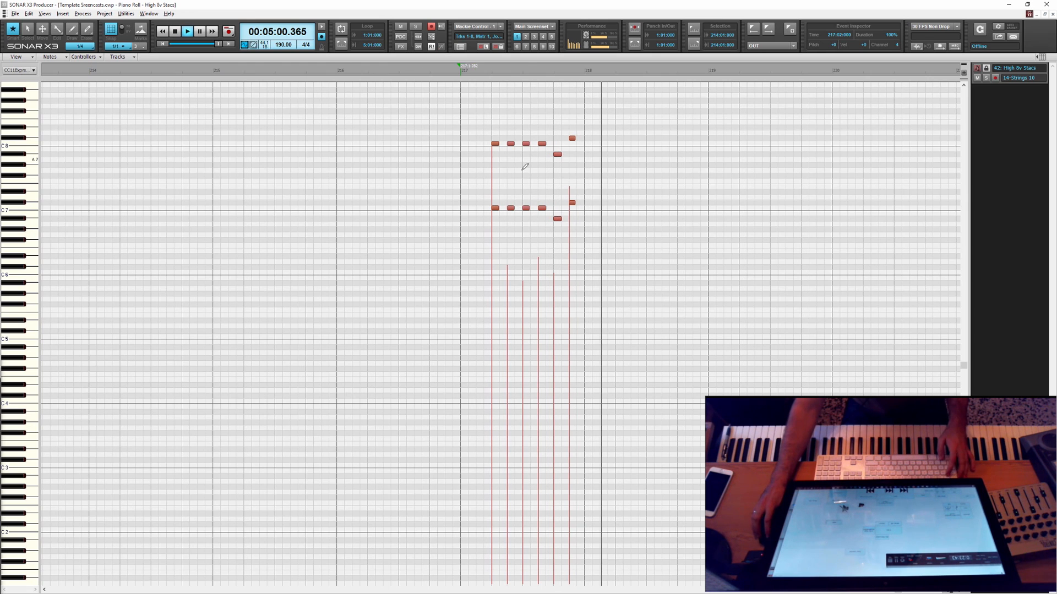
key("space")
key("ctrl+F4")
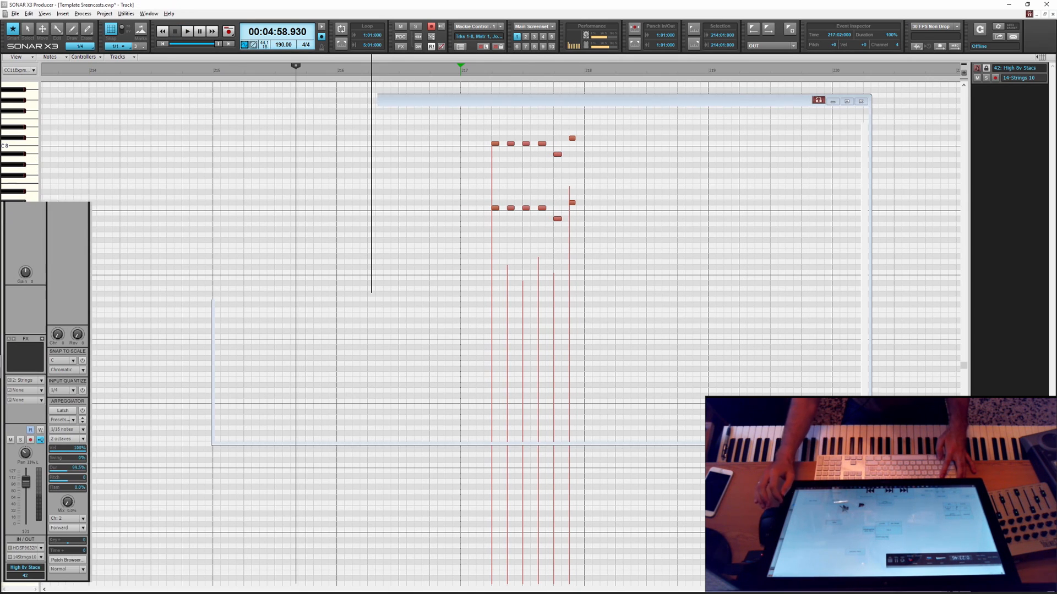
Step: Open the Timpani part in the Piano Roll, delete its notes in bars 216 and 217, and close the editor
scroll(481, 239, "left", 3)
scroll(481, 239, "left", 2)
scroll(482, 240, "down", 20)
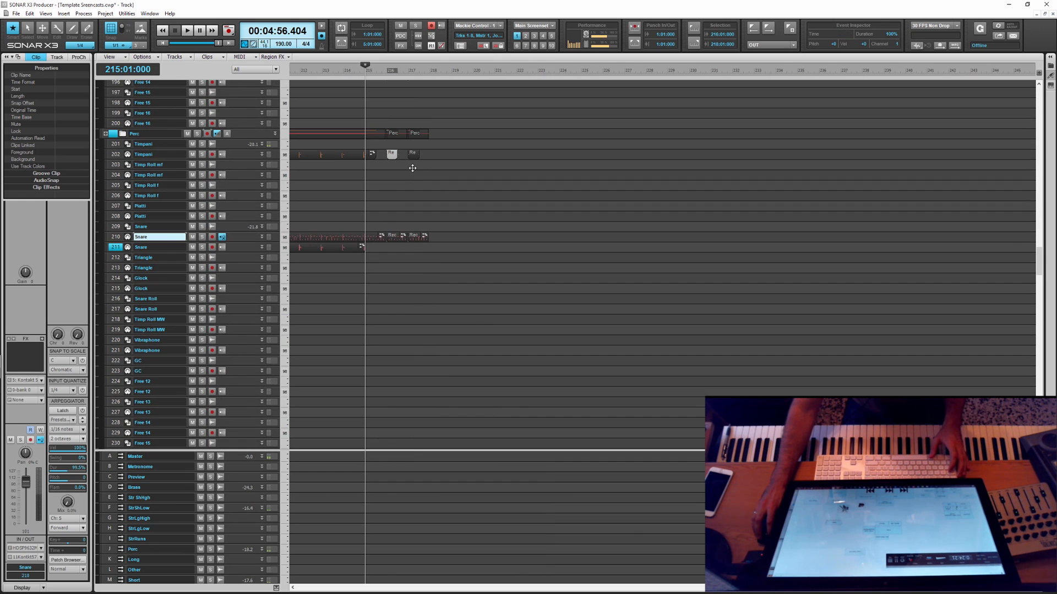
key("alt+3")
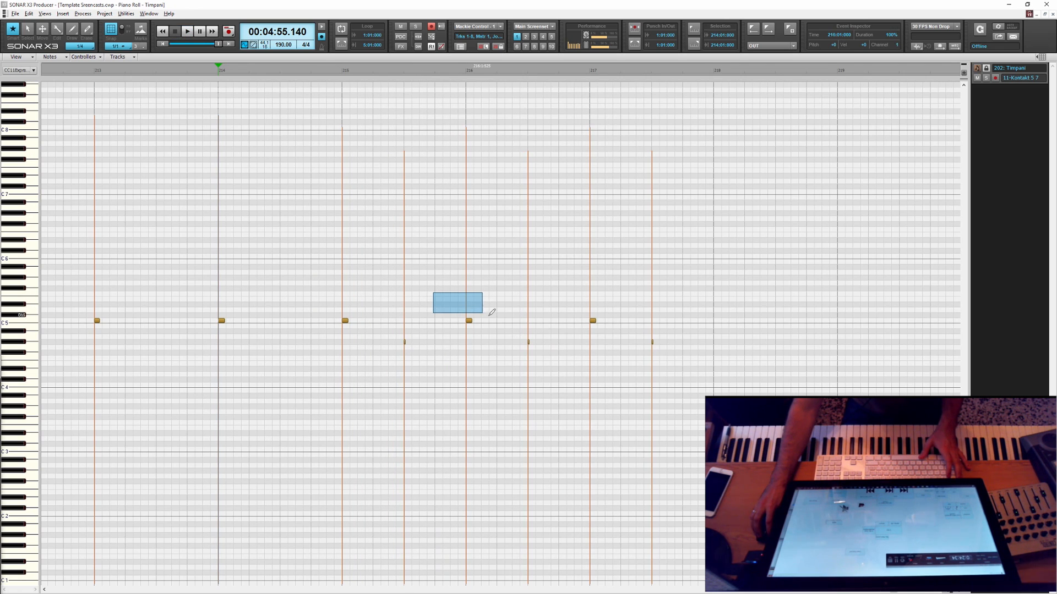
left_click_drag(492, 312, 665, 373)
key("Delete")
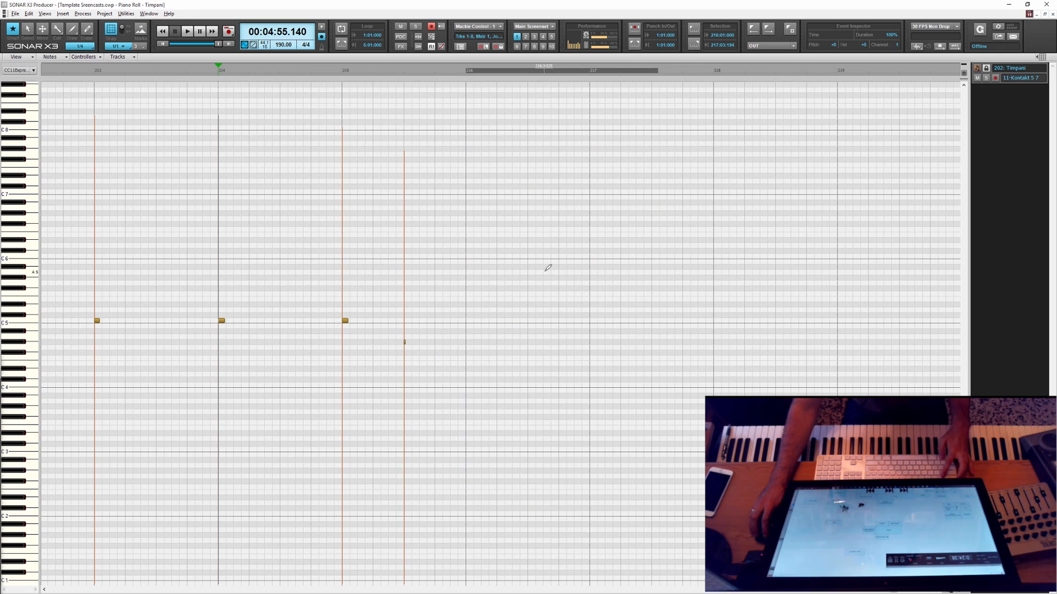
key("ctrl+F4")
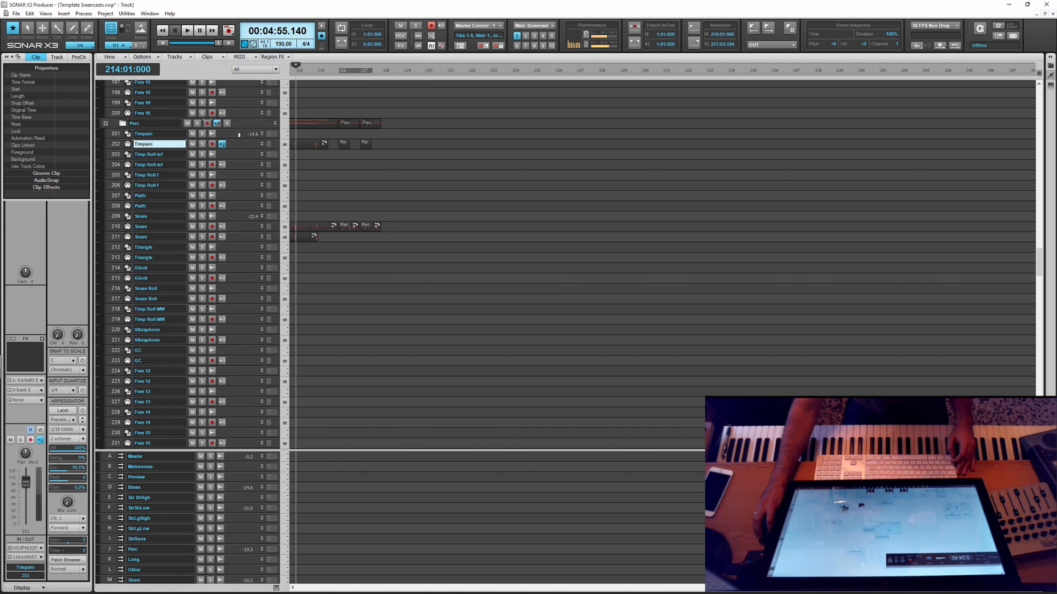
Step: Arm the Timp Roll f MIDI track and record a timpani roll over the passage, starting from bar 214
left_click(237, 187)
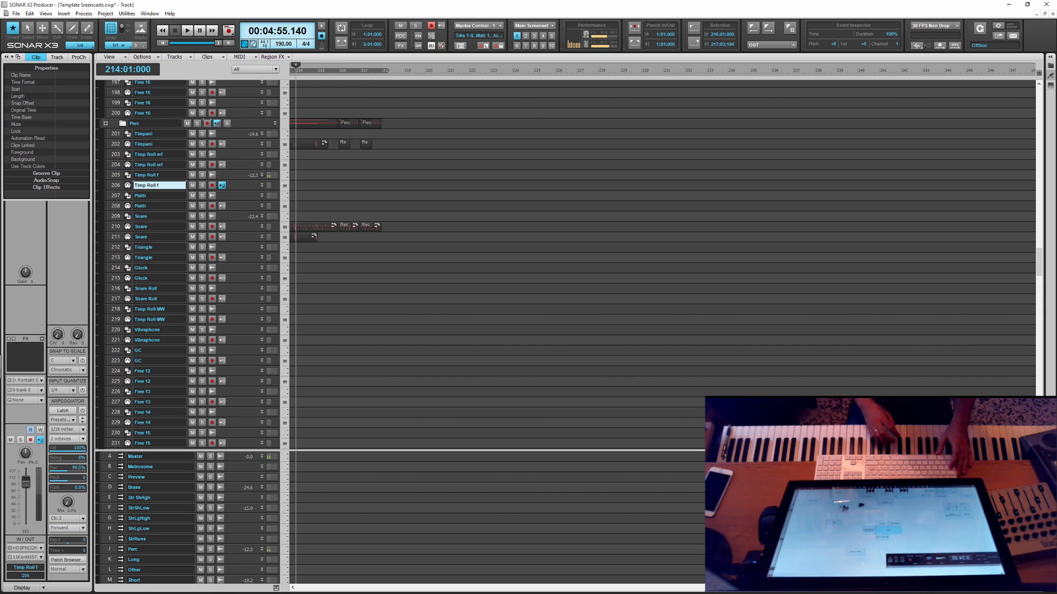
key("r")
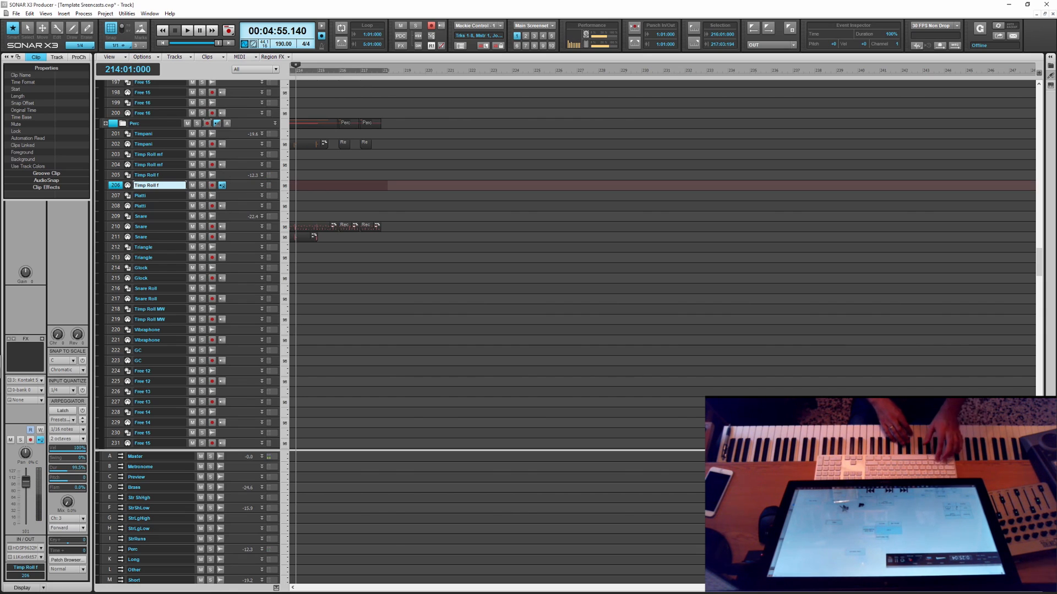
key("r")
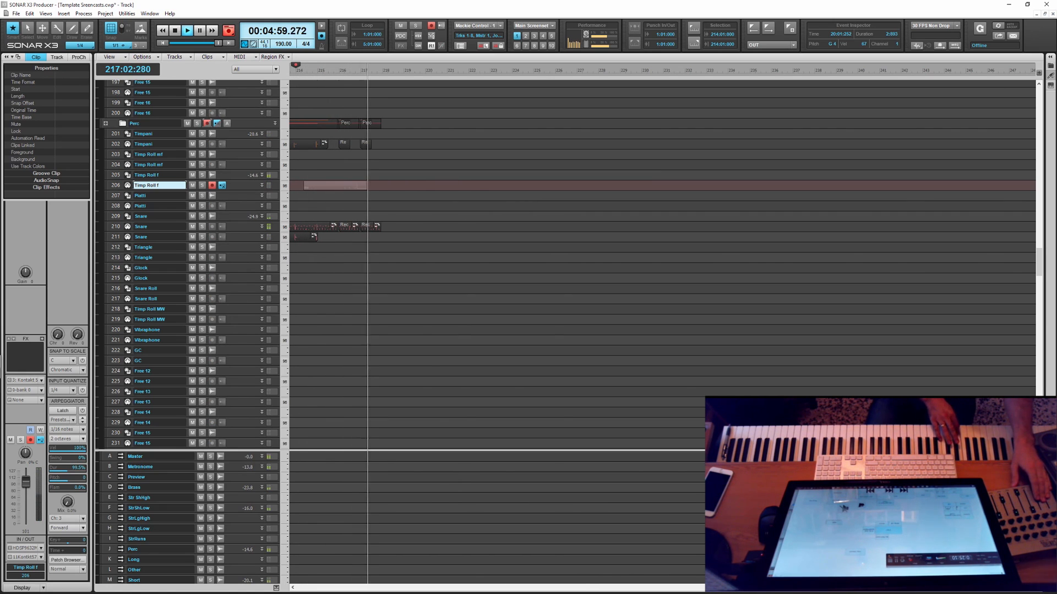
key("space")
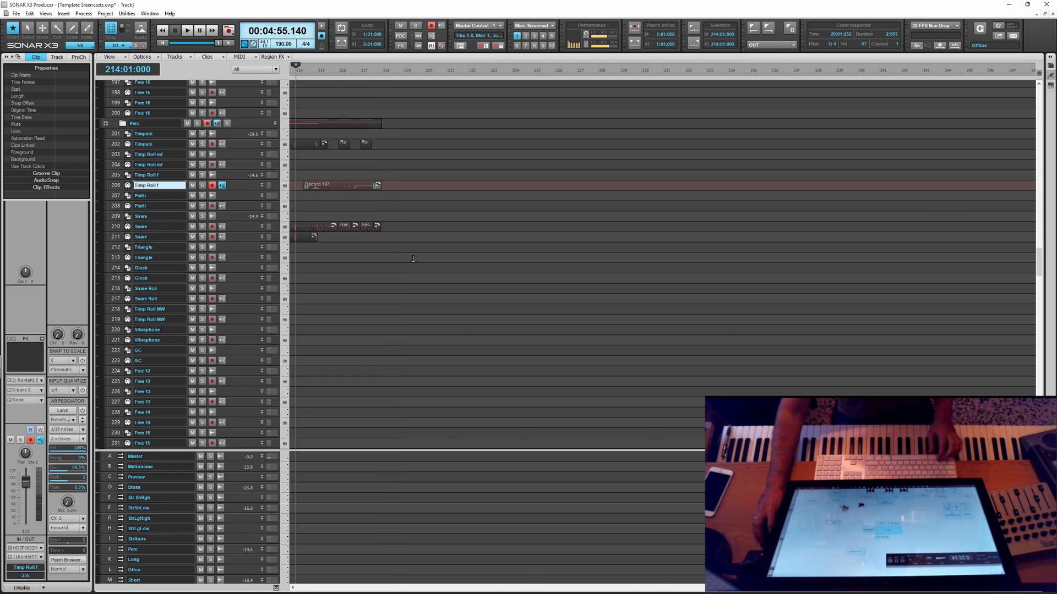
Step: In the Tpt Ens Artic part, double the bar 217 phrase an octave higher, play back from bar 214 and close the Piano Roll
scroll(366, 221, "up", 20)
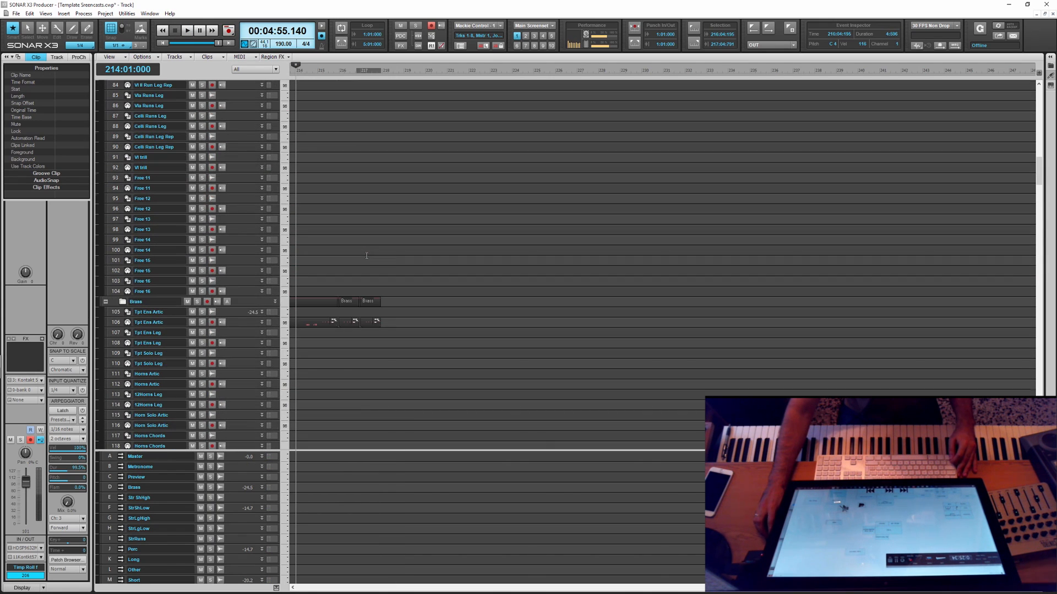
key("alt+3")
left_click(484, 319)
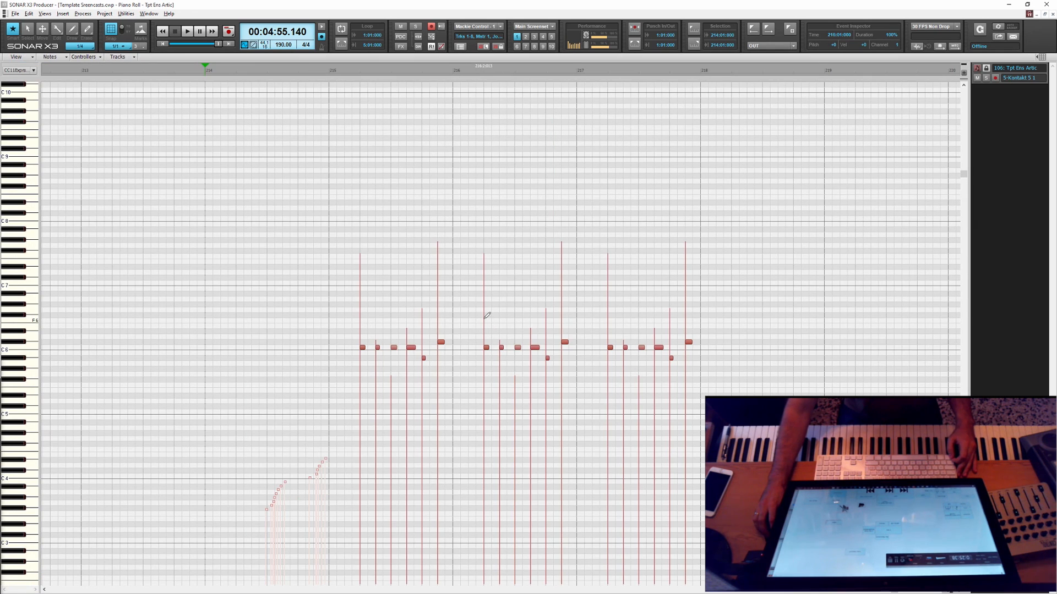
left_click_drag(594, 324, 714, 378)
left_click_drag(610, 347, 611, 285)
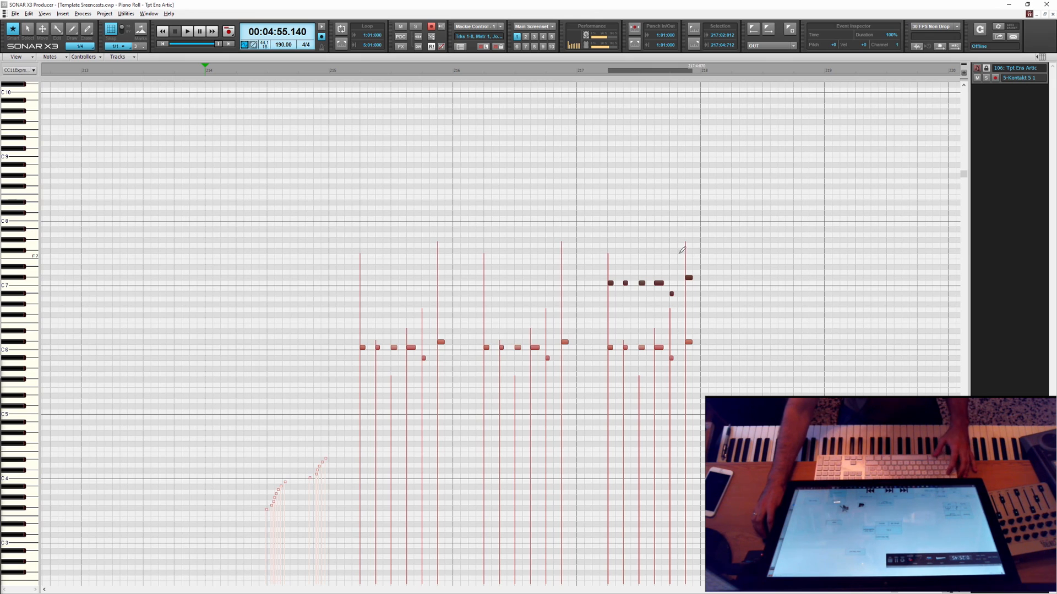
key("space")
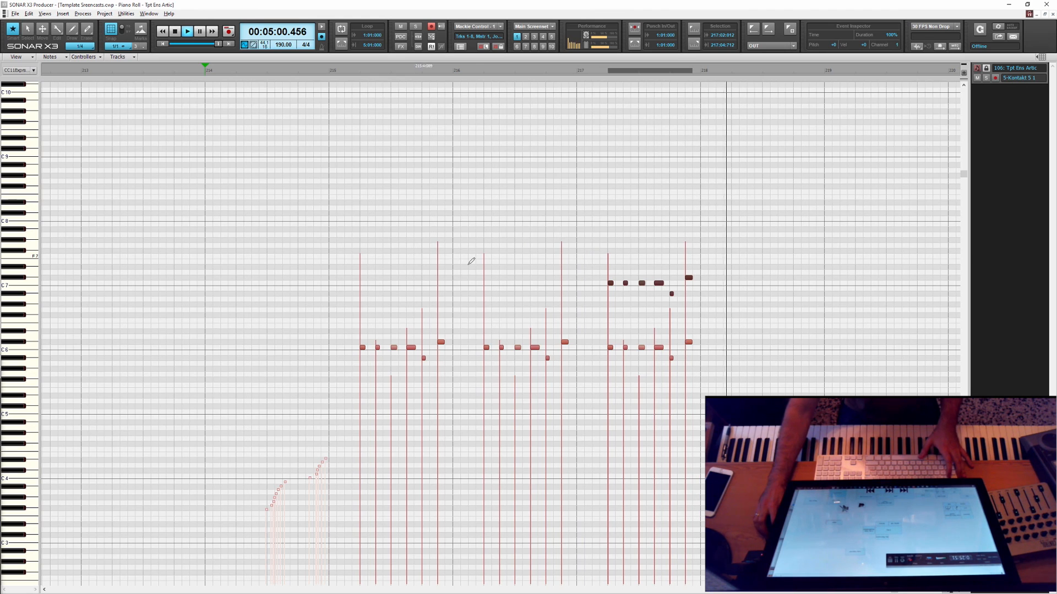
key("space")
key("ctrl+F4")
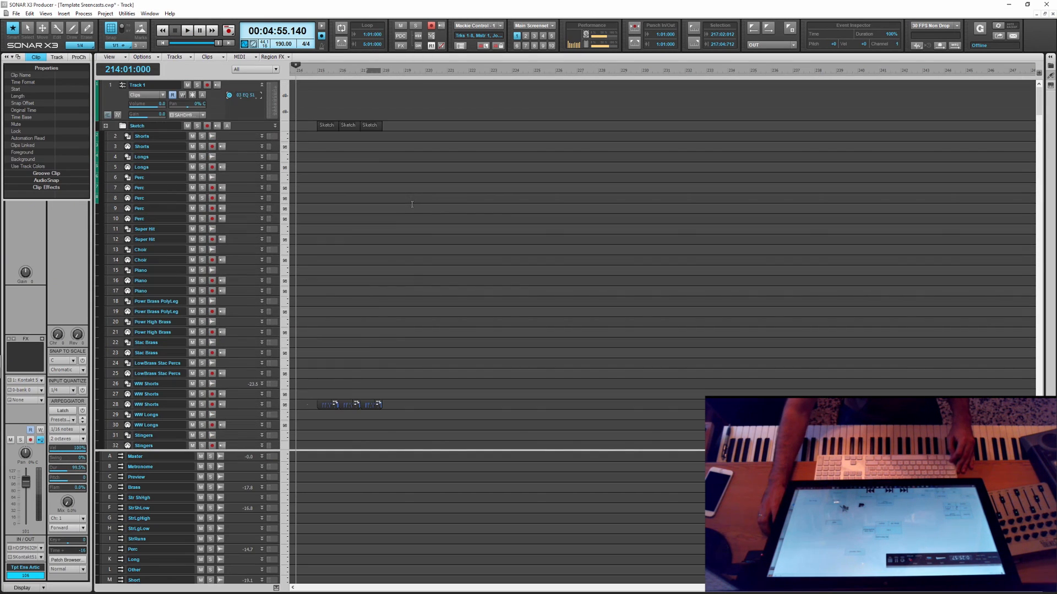
Step: Open the WW Shorts part, arm its track and overdub fast rising runs into bars 216 and 217
double_click(351, 405)
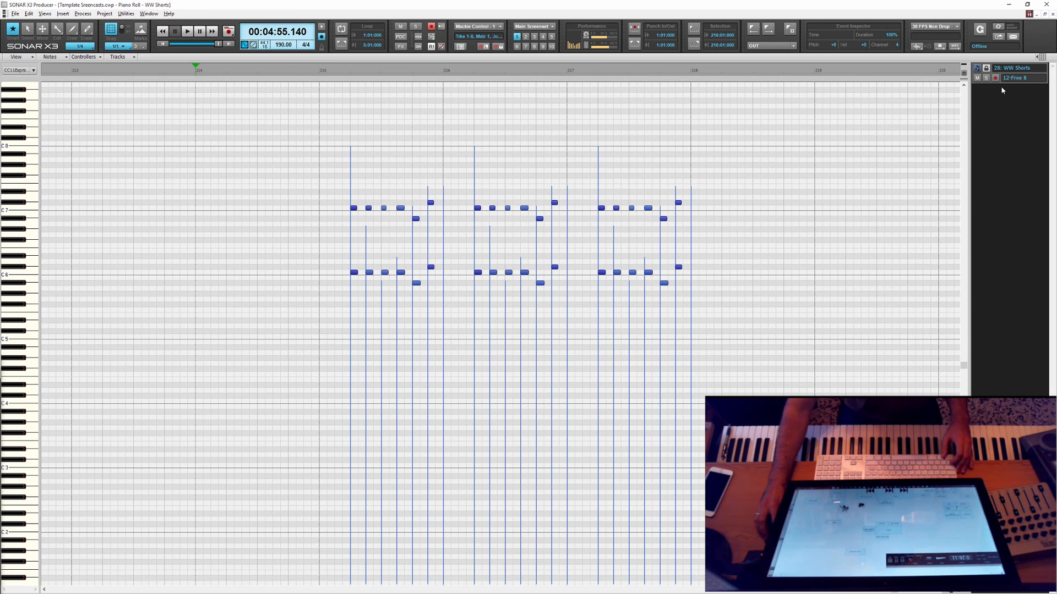
key("r")
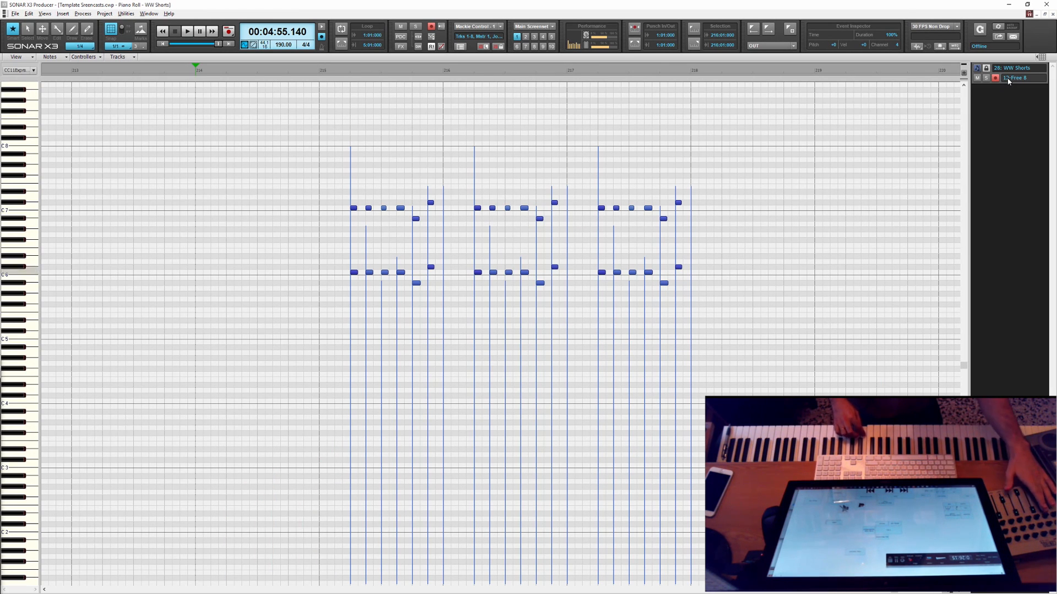
key("space")
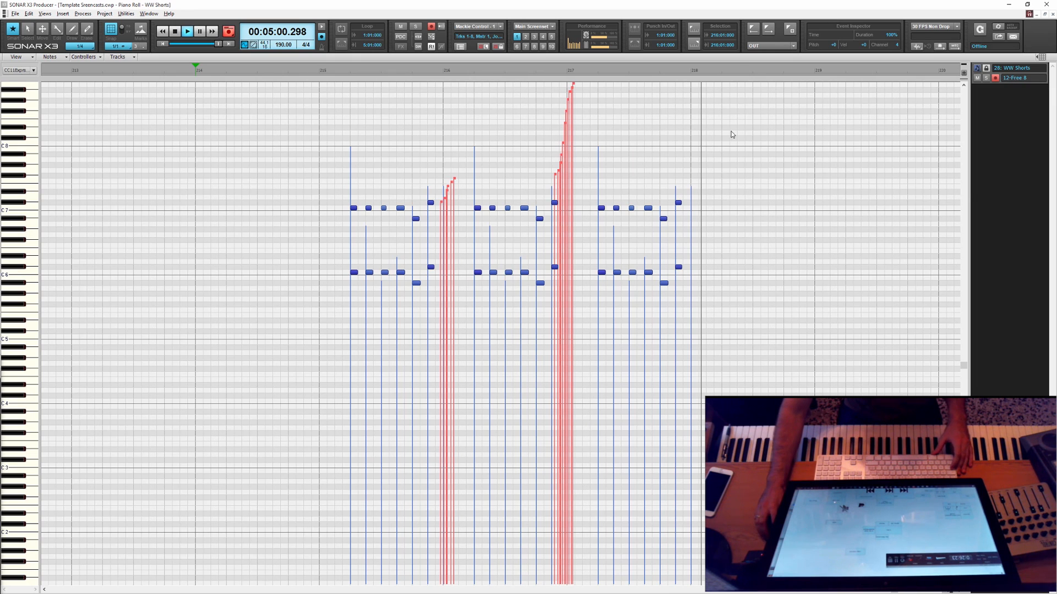
Step: Raise the velocities of the WW Shorts notes in bar 217, play back from bar 214 and close the Piano Roll
left_click_drag(740, 157, 596, 319)
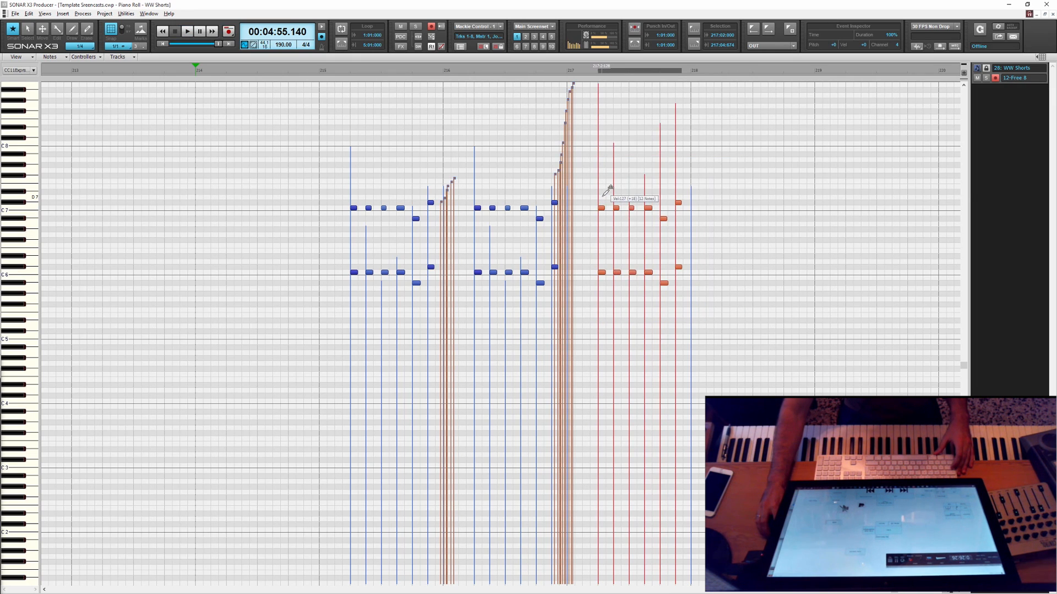
key("space")
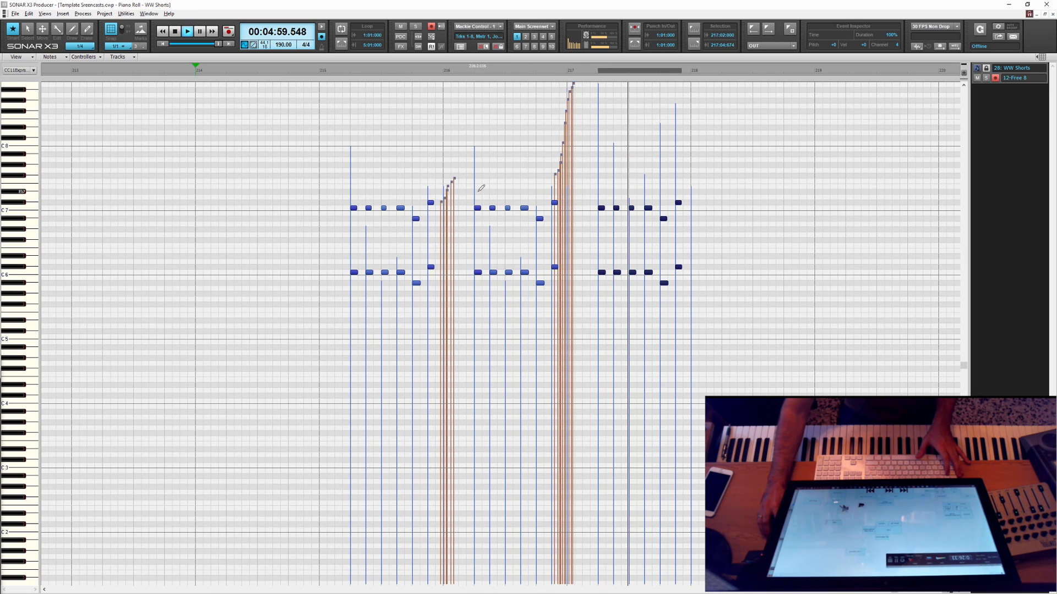
key("space")
key("ctrl+F4")
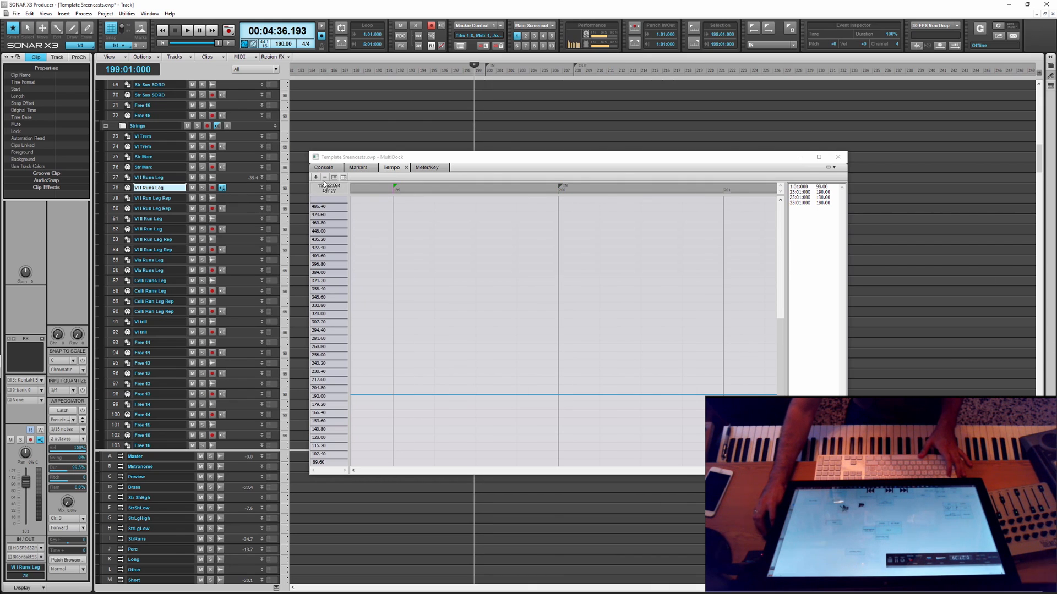
Step: Insert a new tempo of 70 starting at 199:01:000
left_click(316, 177)
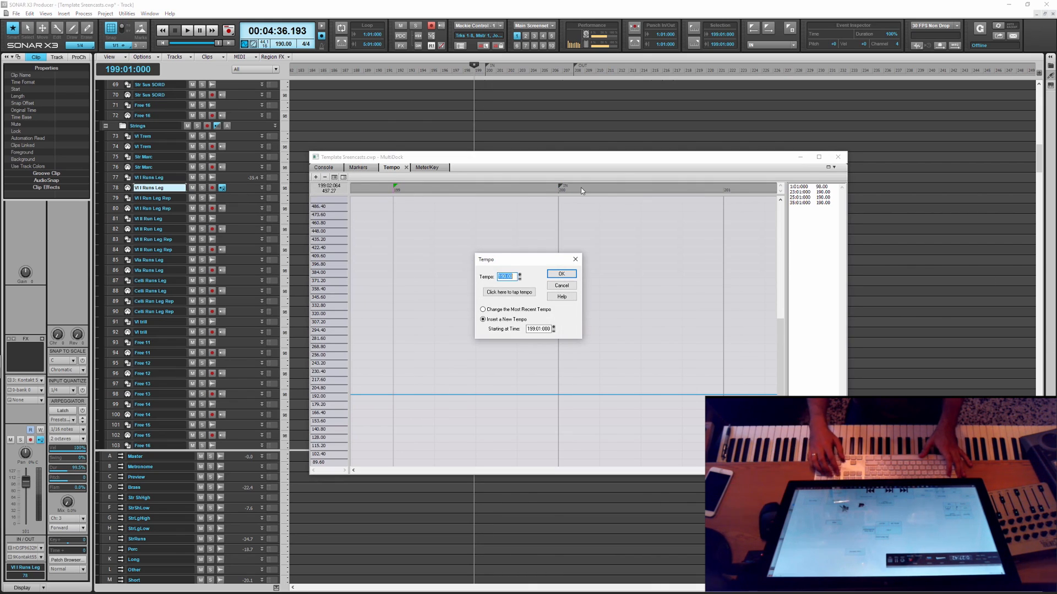
key("Return")
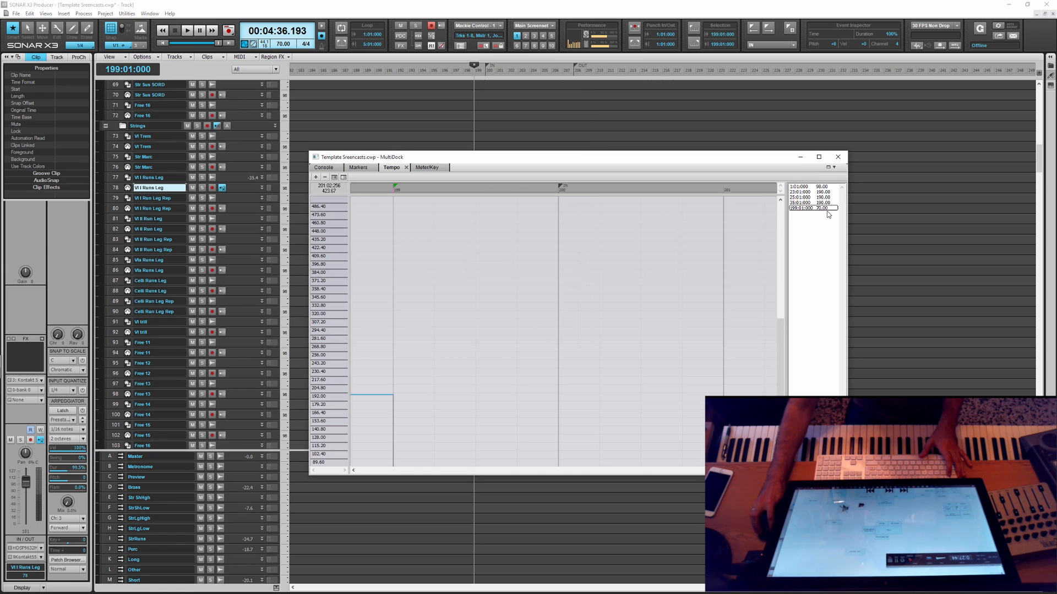
Step: Close the Tempo view, arm the Vl I Runs Leg track and open its part in the Piano Roll
left_click_drag(745, 161, 751, 161)
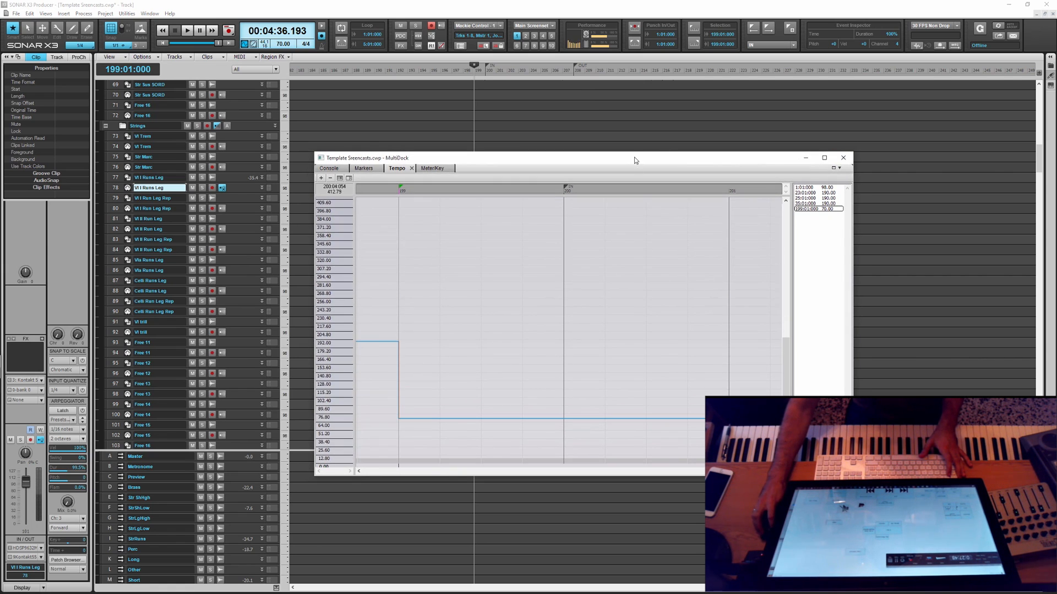
key("d")
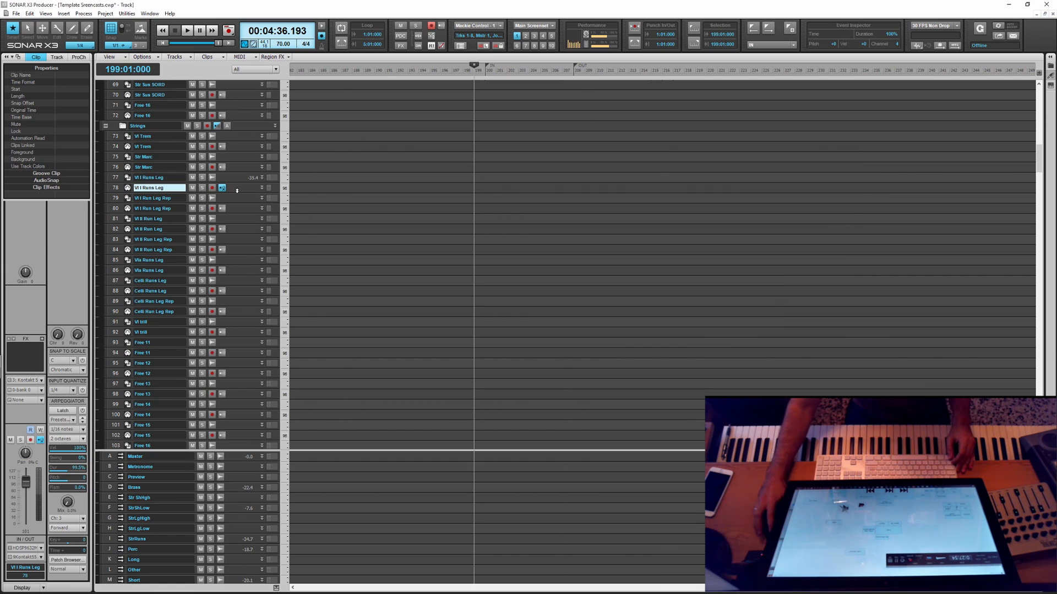
left_click(115, 188)
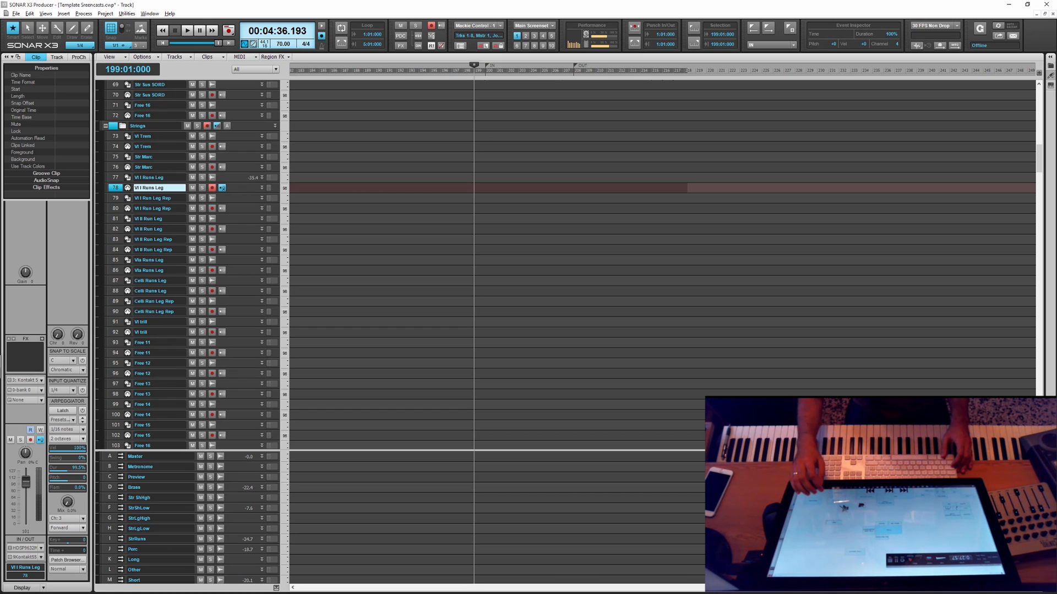
key("alt+3")
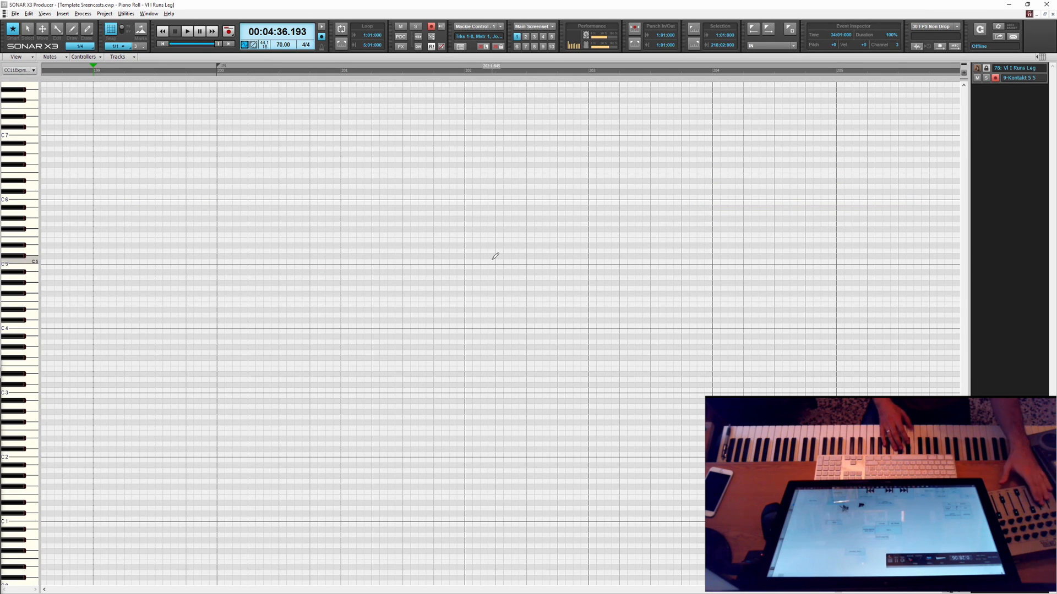
Step: Record rising and falling three-note violin figures on Vl I Runs Leg from about bar 199 up to bar 208
left_click(152, 70)
key("space")
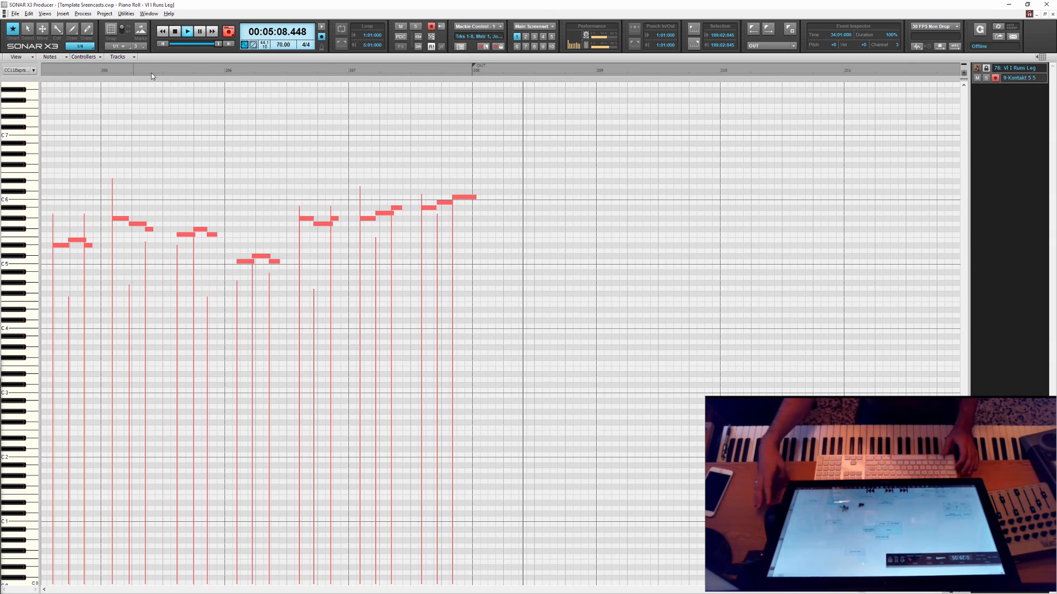
key("space")
scroll(591, 344, "right", 8)
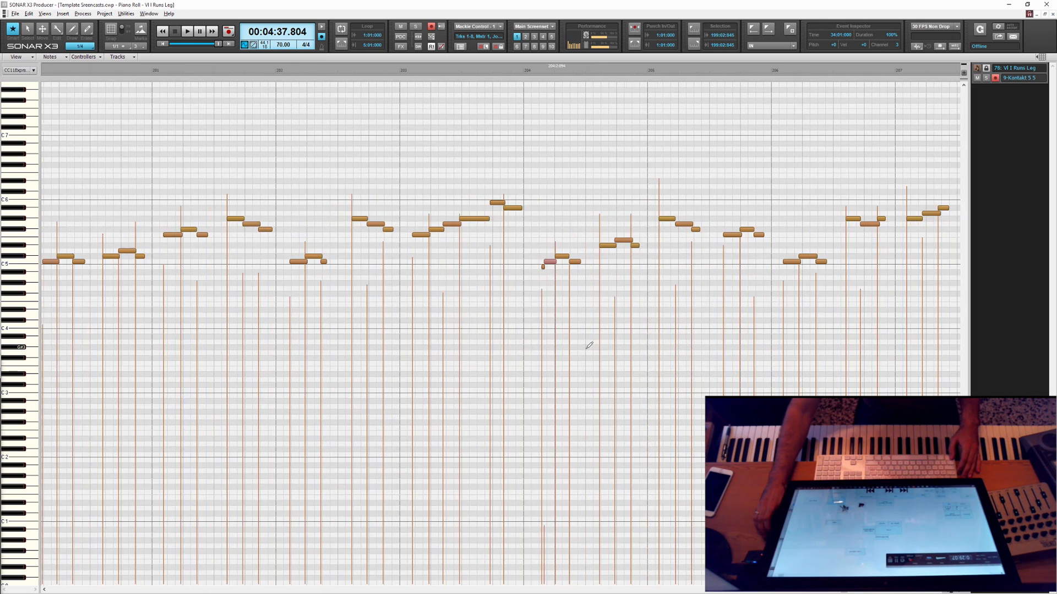
Step: Copy the Vl I Runs Leg clip to the Vl II Run Leg and Vla Runs Leg tracks and play back from bar 198
left_click_drag(344, 220, 346, 240)
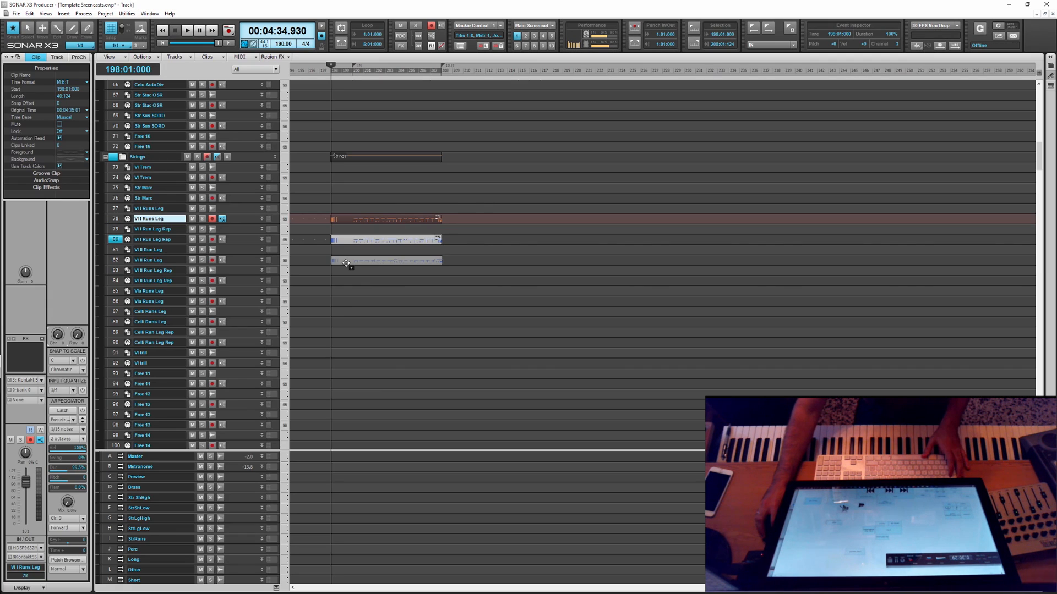
left_click_drag(346, 263, 346, 303)
left_click(345, 239)
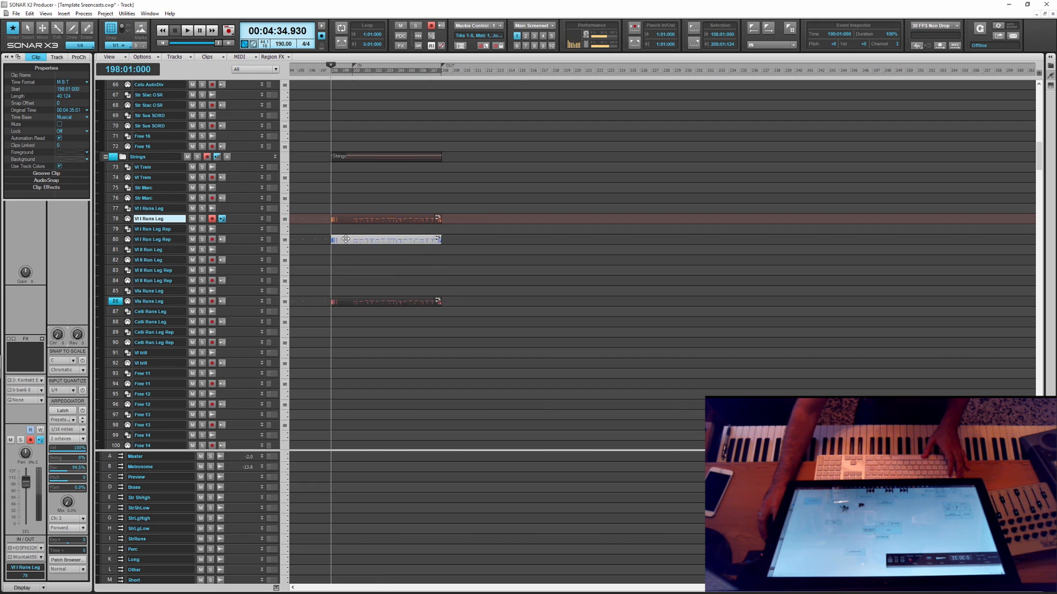
left_click_drag(343, 264, 344, 265)
key("space")
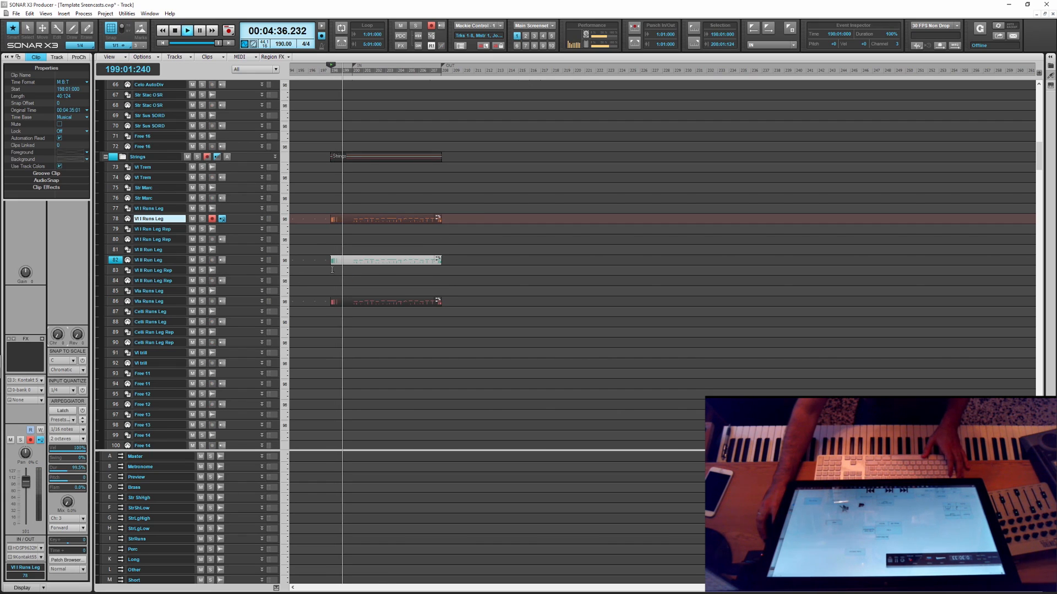
key("space")
key("space")
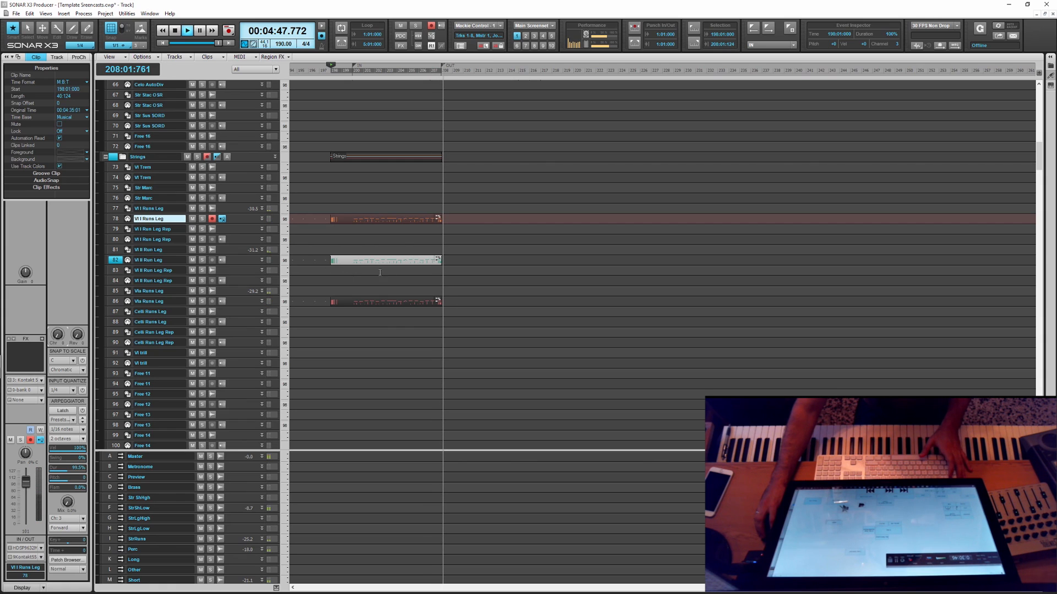
key("space")
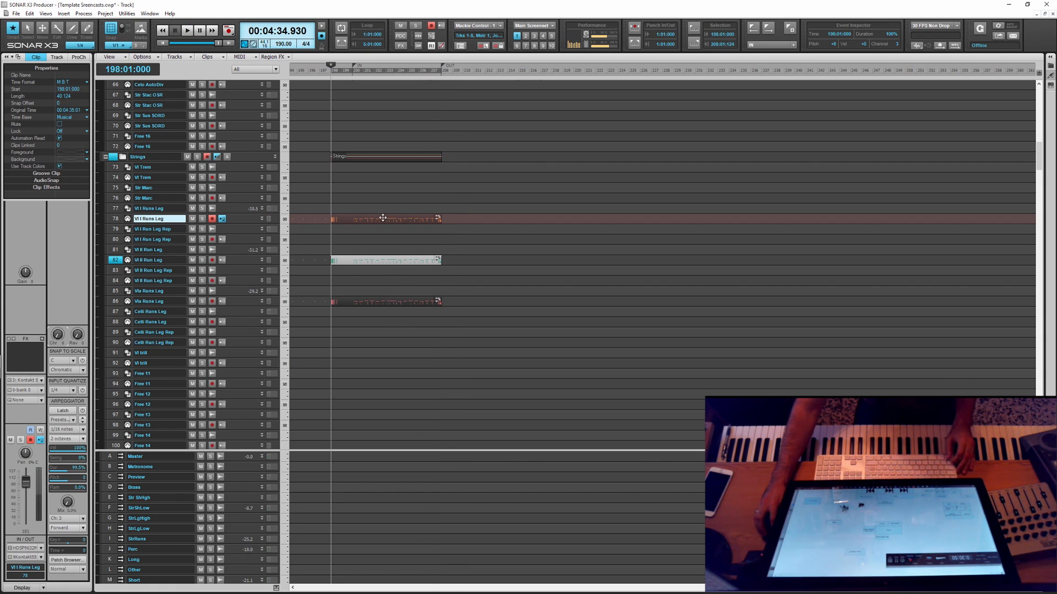
Step: Move the three runs clips together so they start at bar 206 and play back from there
key("ctrl+z")
key("ctrl+z")
key("ctrl+z")
key("ctrl+z")
key("ctrl+z")
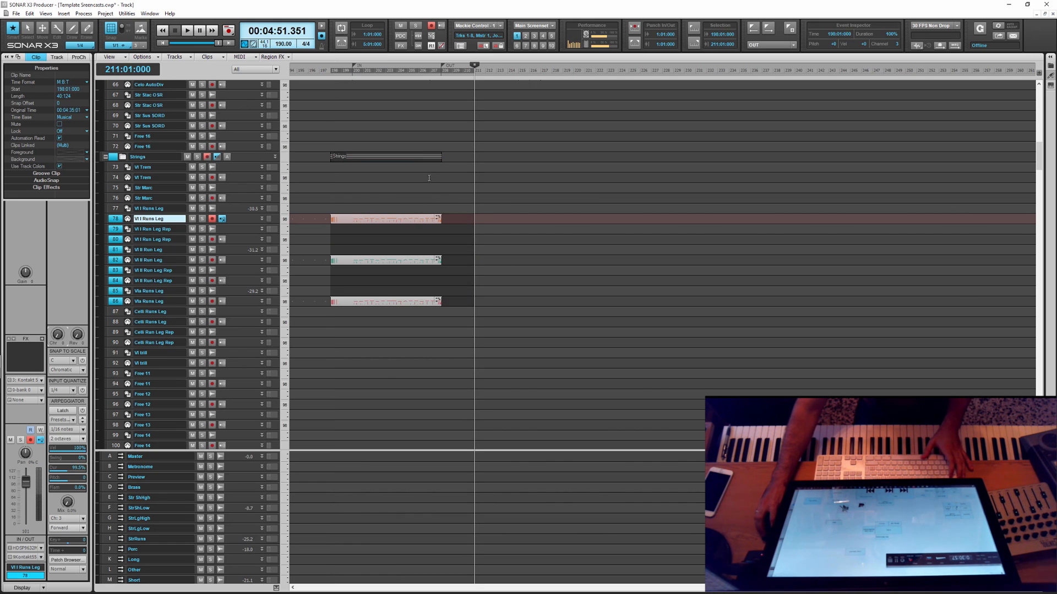
left_click_drag(371, 217, 464, 217)
left_click(443, 71)
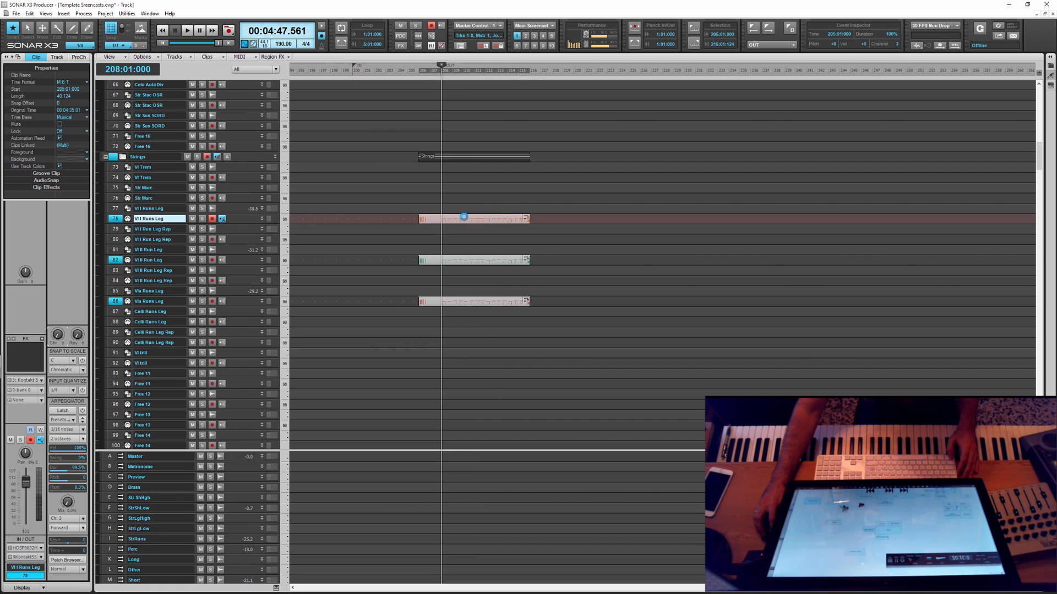
left_click(335, 223)
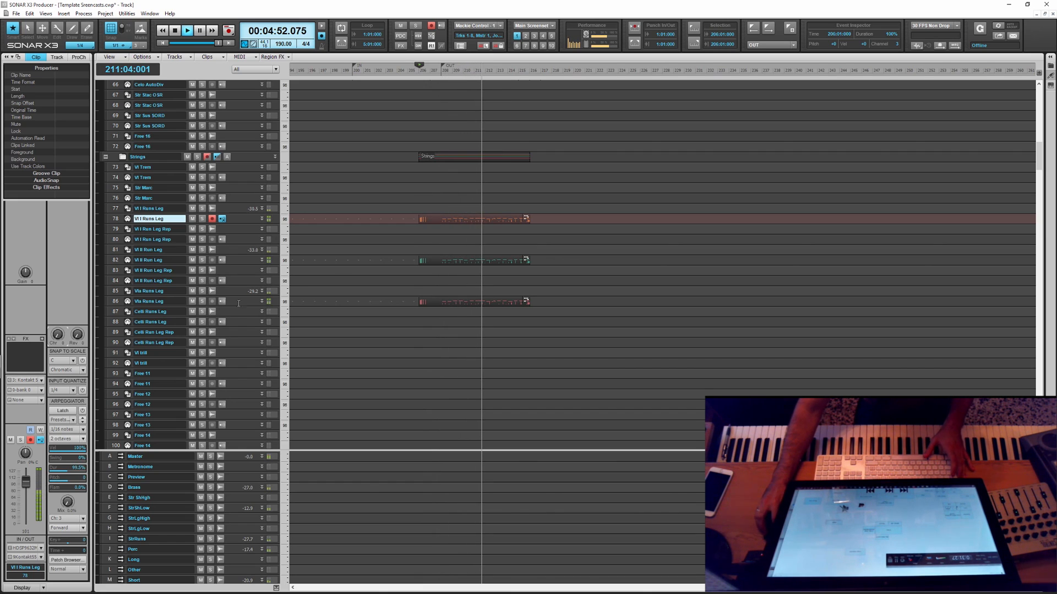
key("space")
Step: Mute the Vla Runs Leg clip instead of its whole track and play back from bar 206
left_click(192, 302)
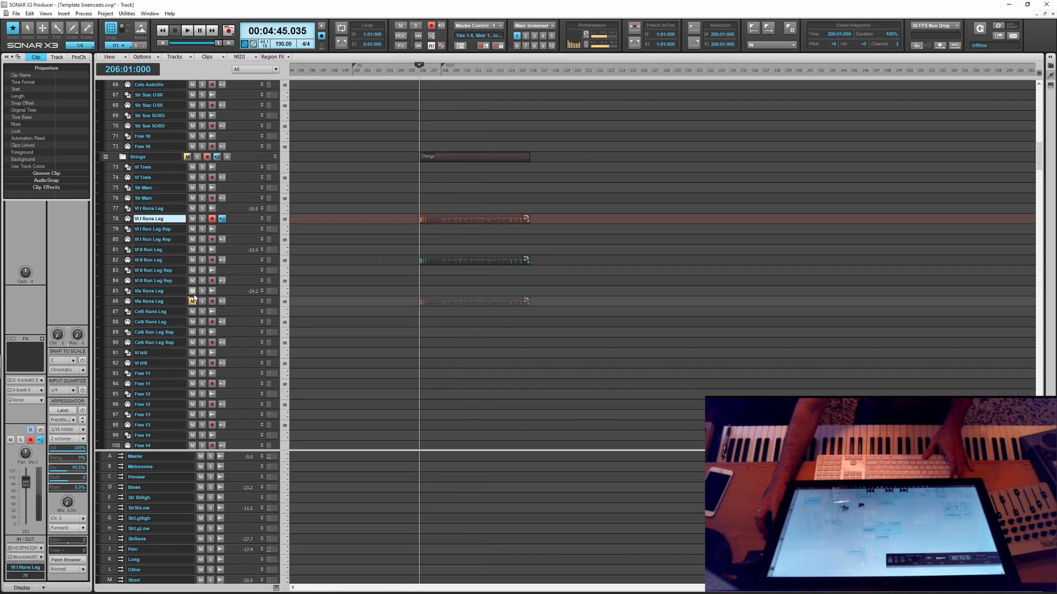
left_click(460, 300)
left_click(192, 301)
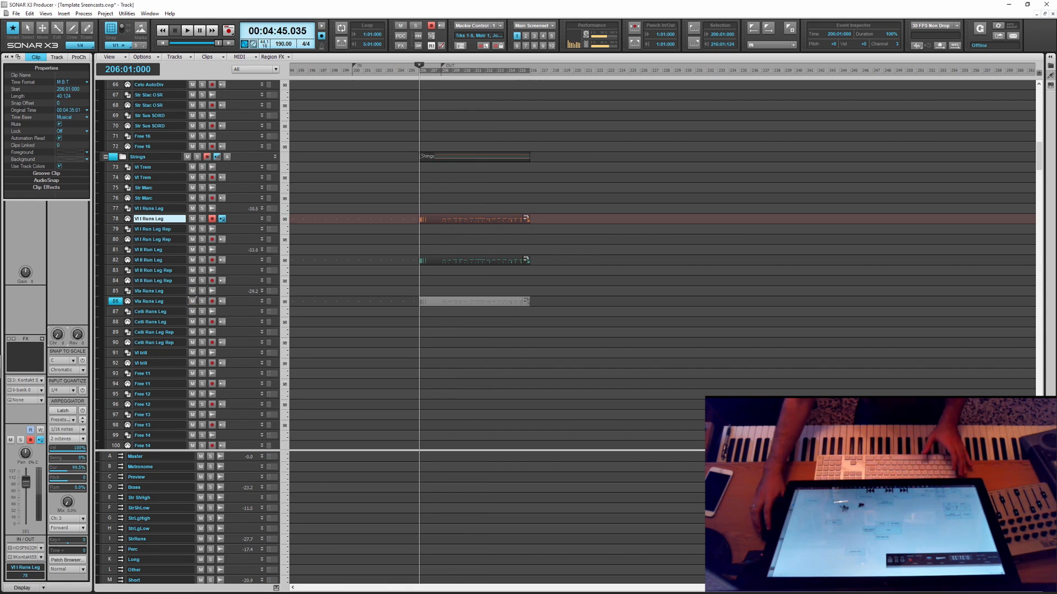
key("space")
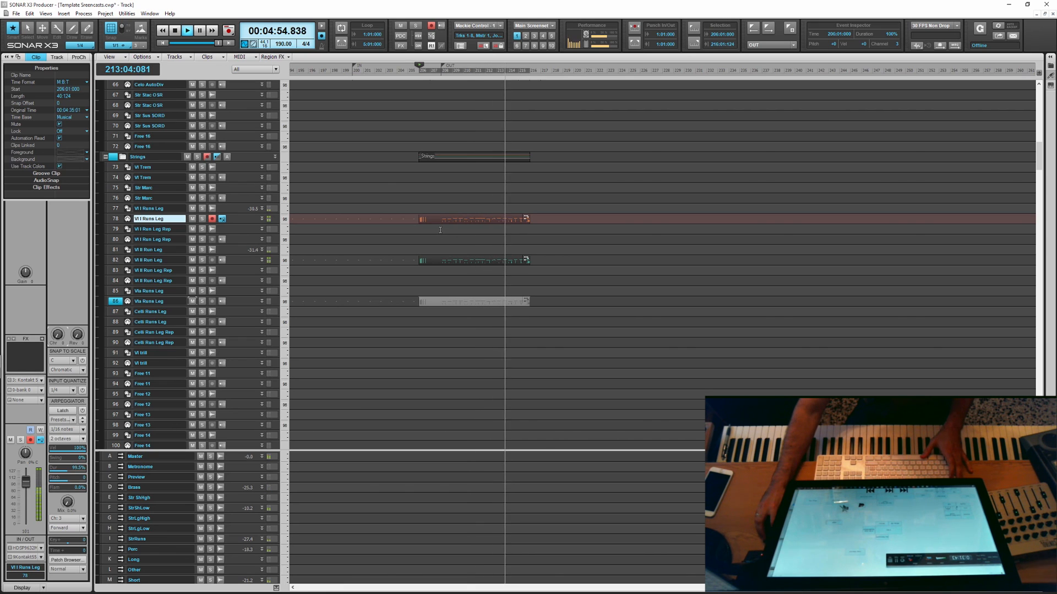
key("space")
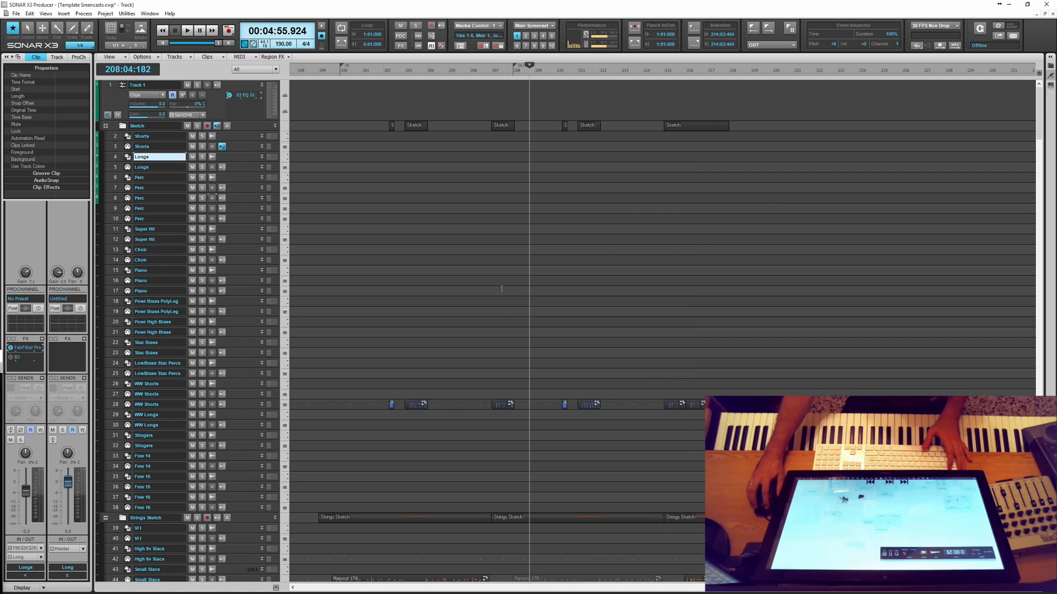
Step: Play back the sketch from bar 207 through the end of bar 217
left_click(501, 289)
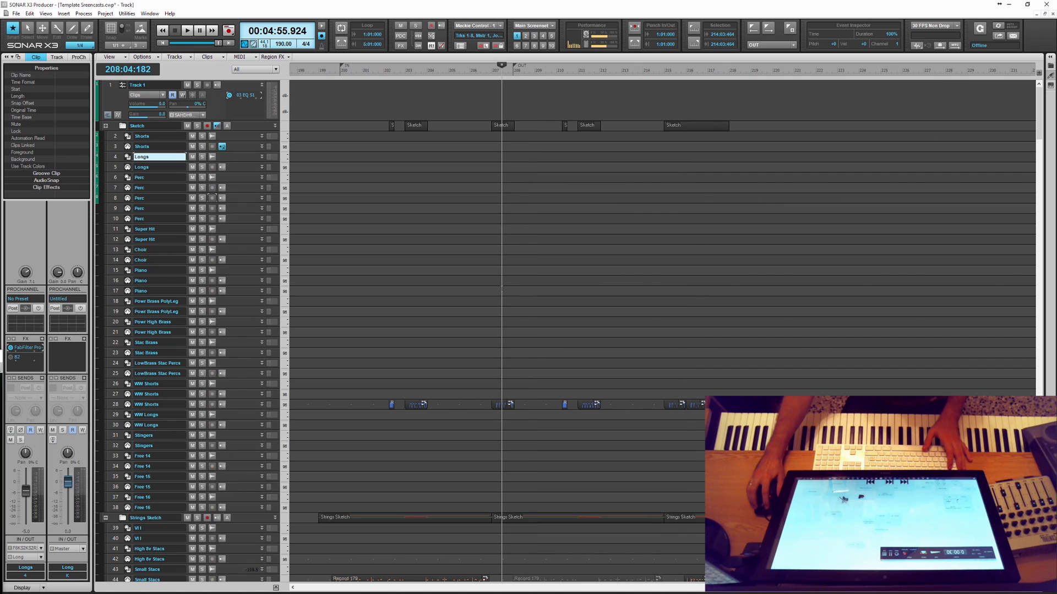
key("space")
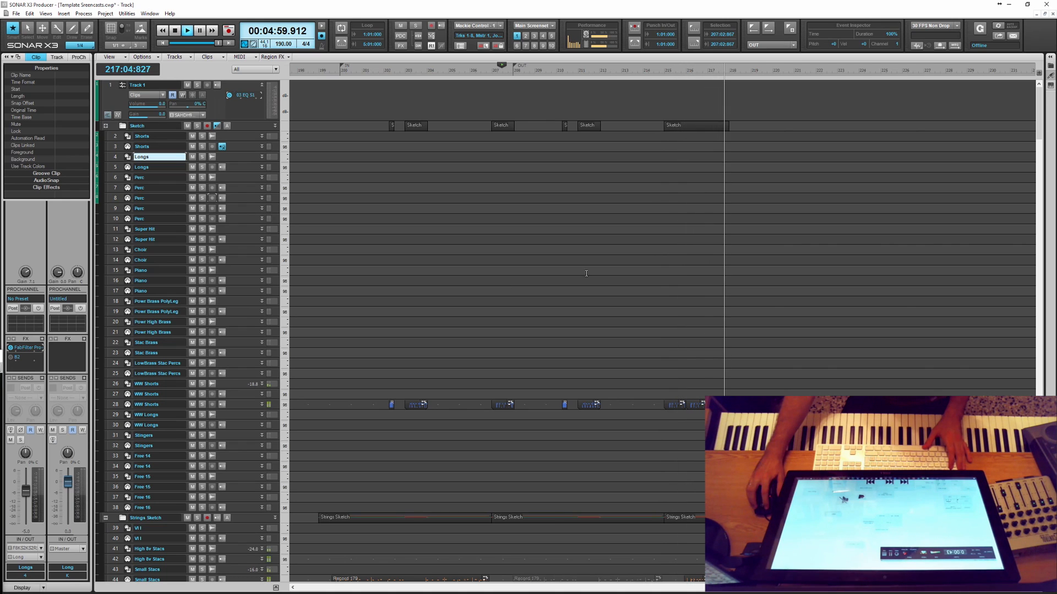
key("space")
Step: Arm the Shorts MIDI track, record a short phrase from bar 214 through bar 217 and review it in the Piano Roll
left_click(240, 148)
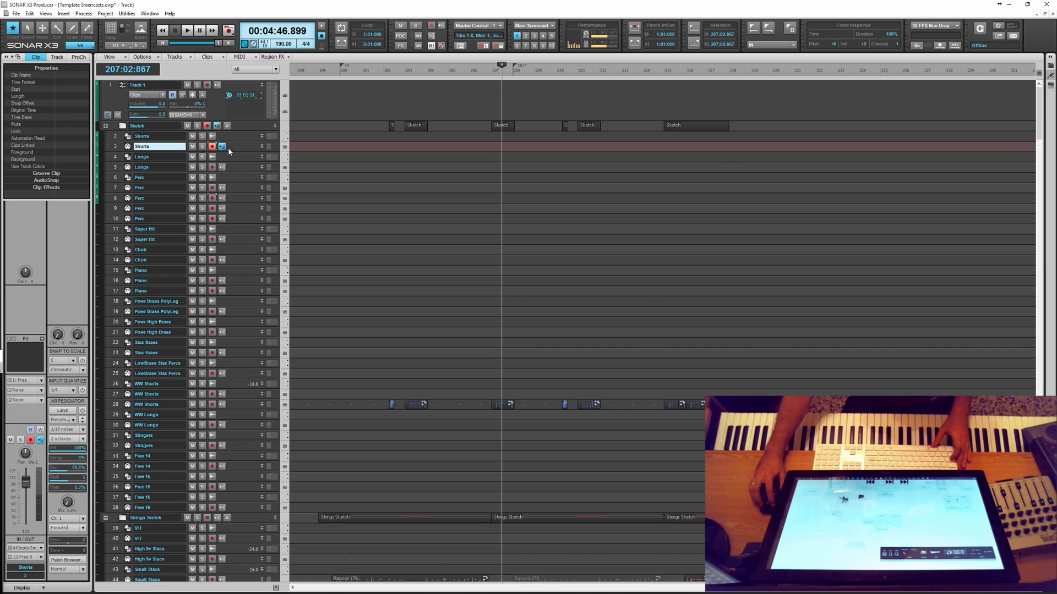
left_click(672, 156)
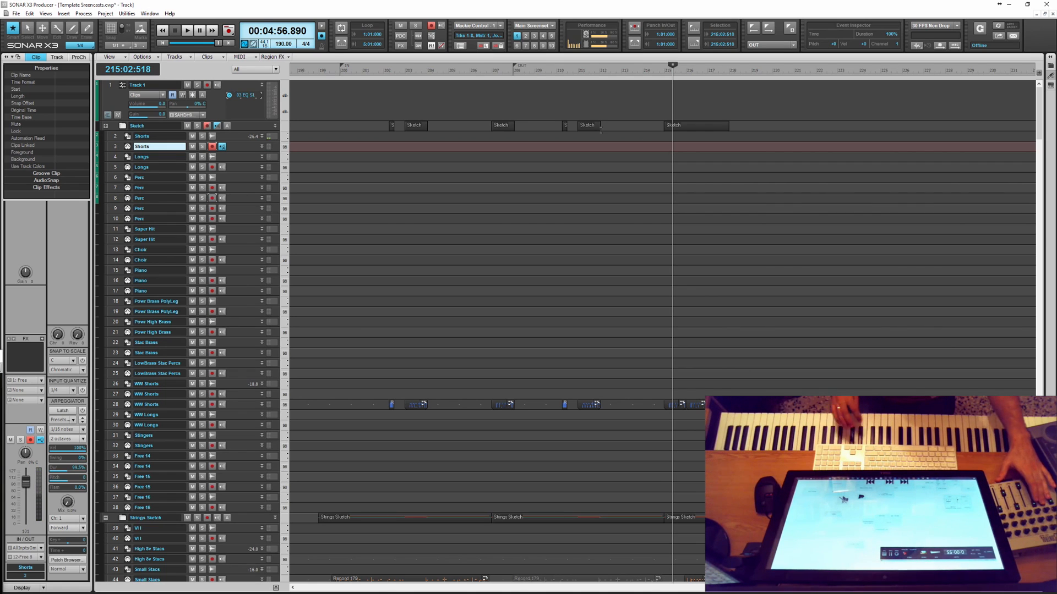
left_click(668, 160)
left_click(655, 162)
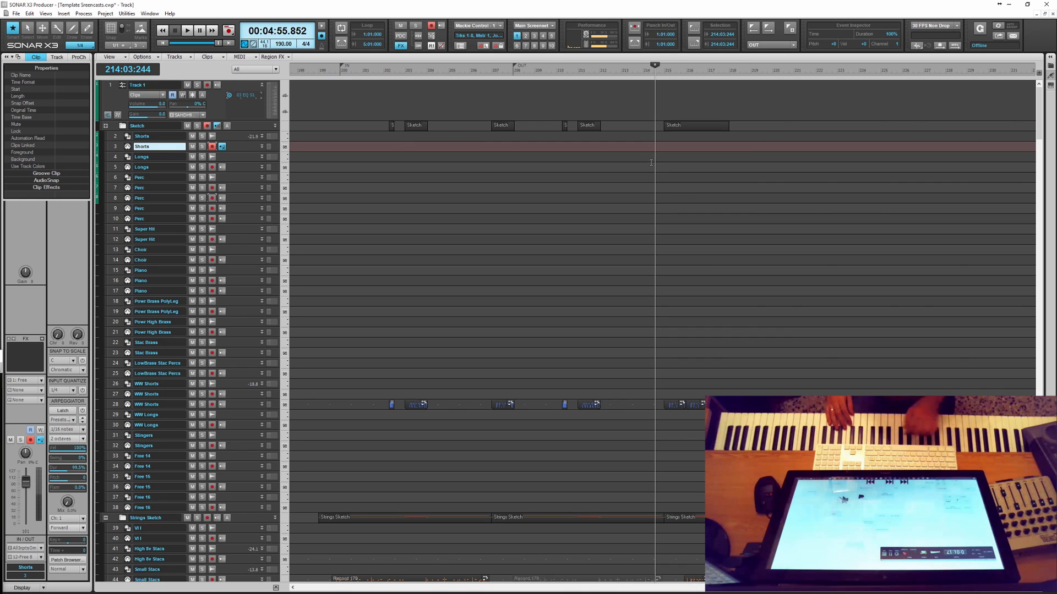
key("r")
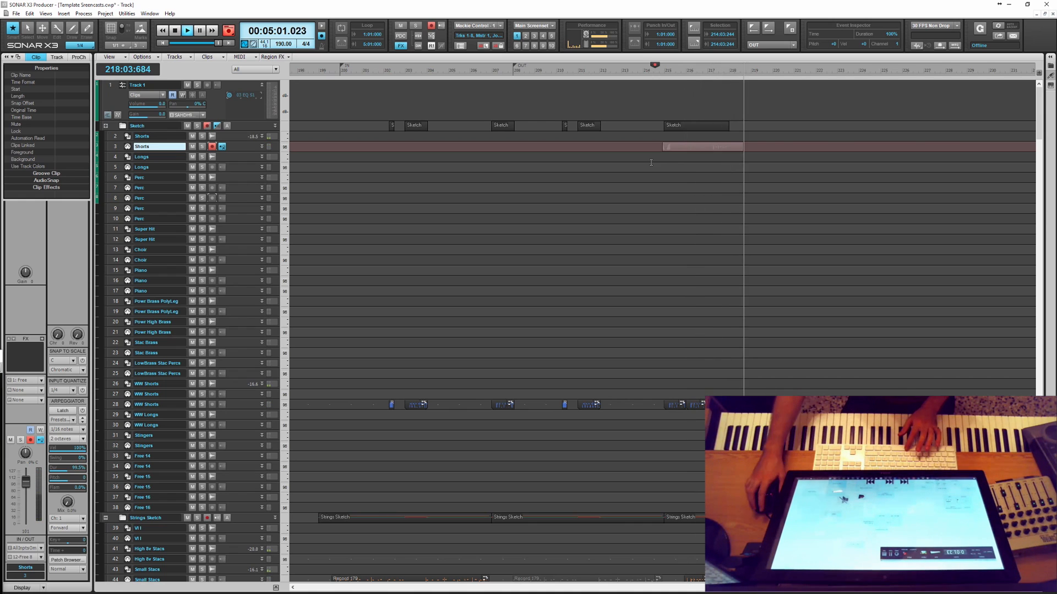
key("space")
key("space")
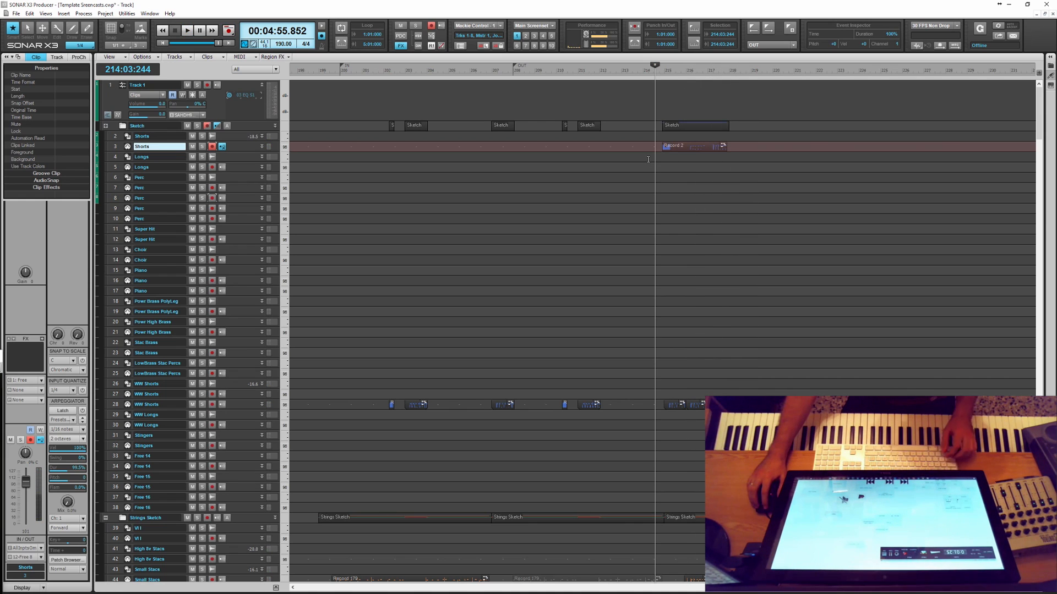
left_click(697, 145)
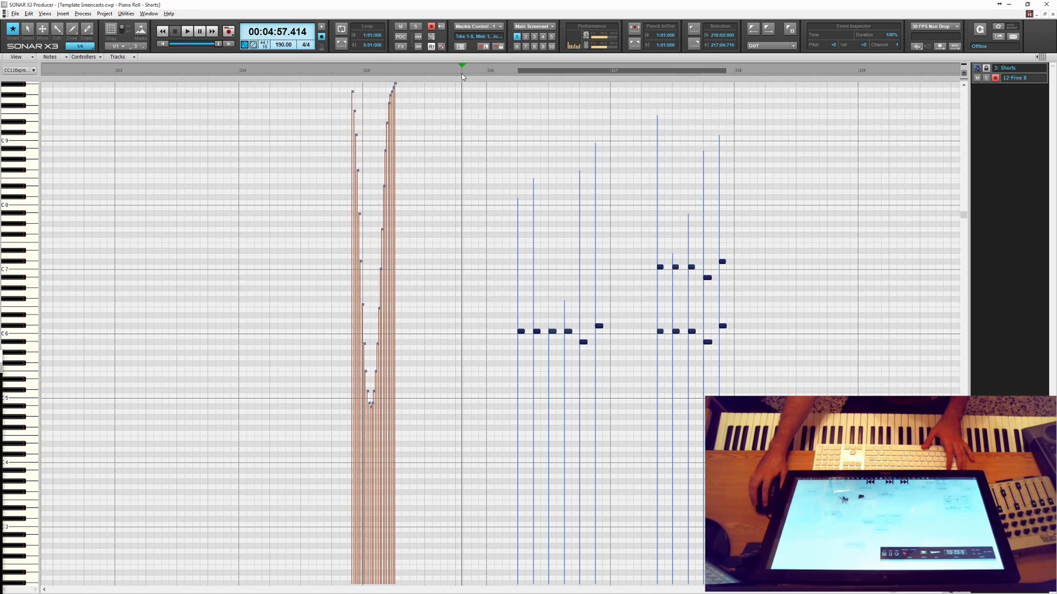
key("space")
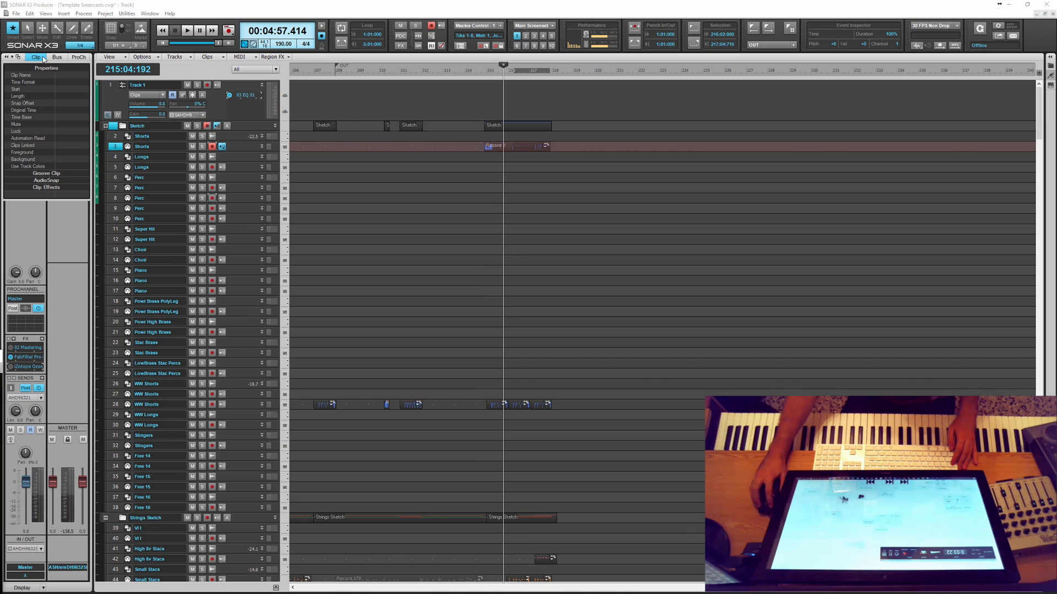
Step: Arm Perc track 10, disarm Shorts and record repeated percussion hits on one note in bar 217
left_click(247, 220)
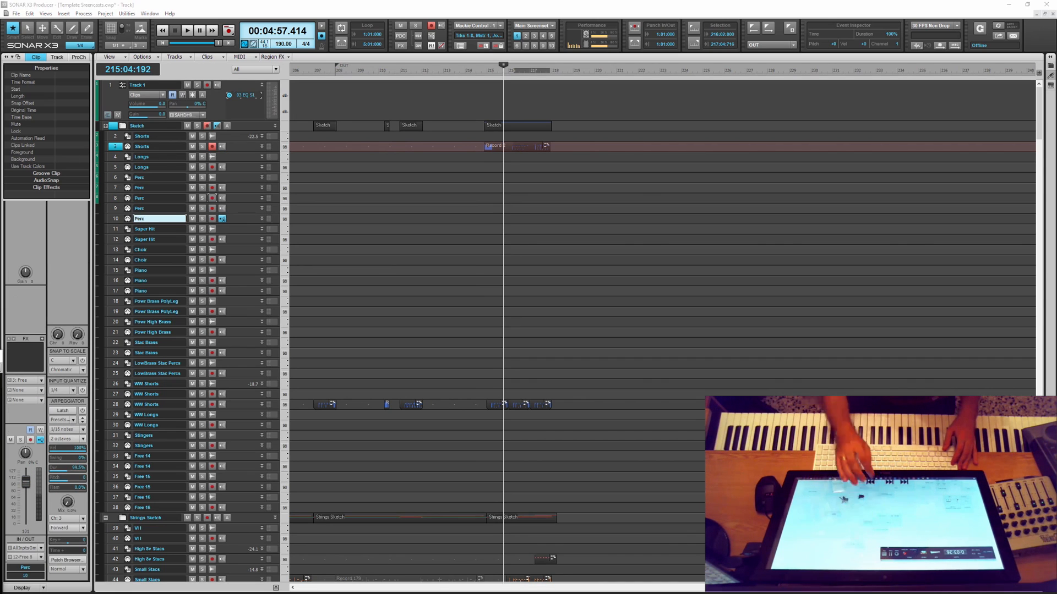
key("shift+r")
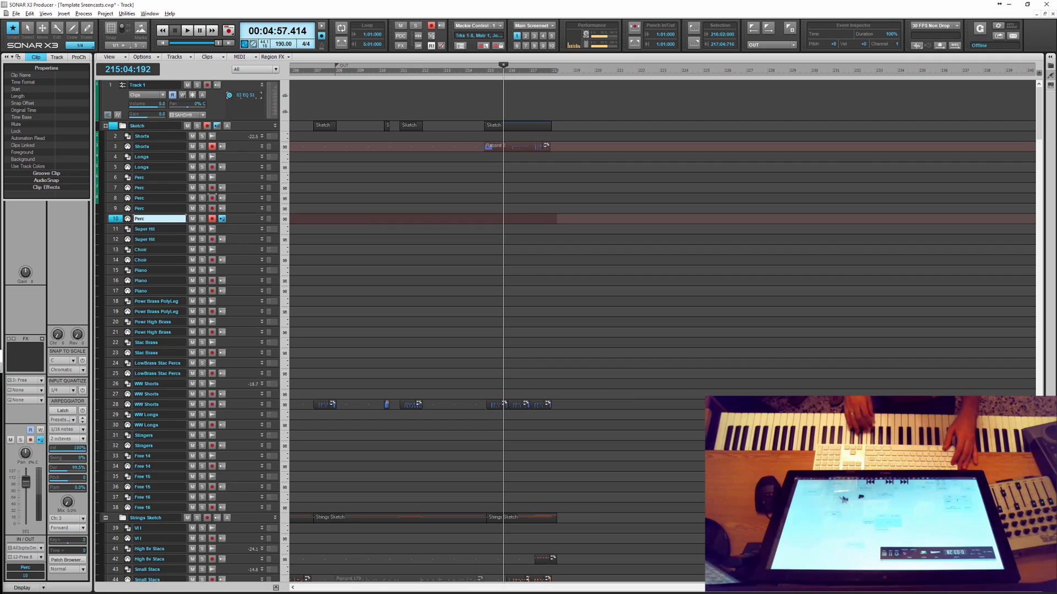
key("shift+r")
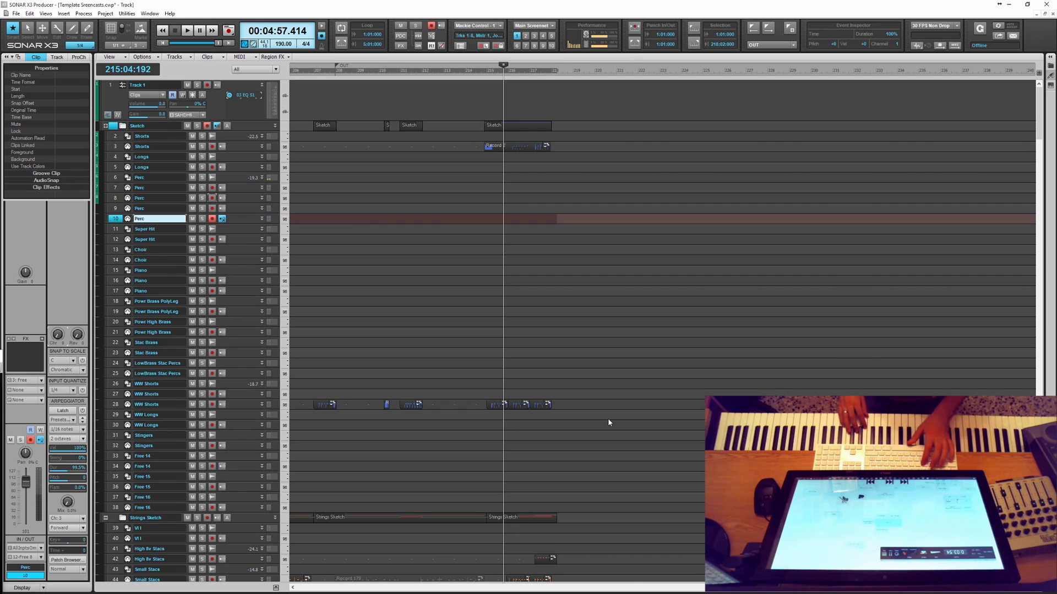
key("space")
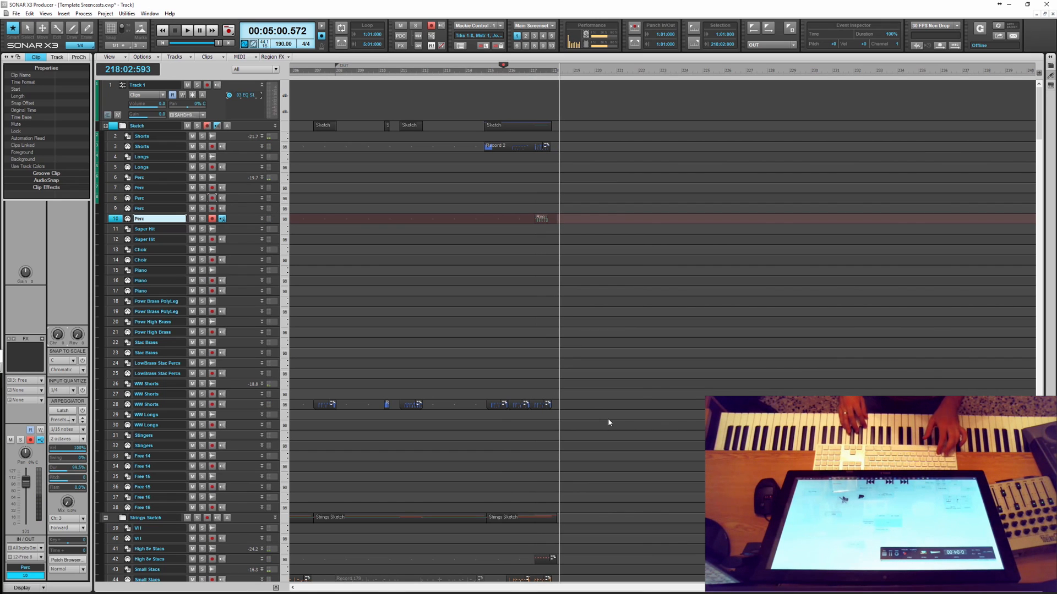
key("space")
Step: Open the Perc part in the Piano Roll, play back from 215:04 and close the view
key("alt+3")
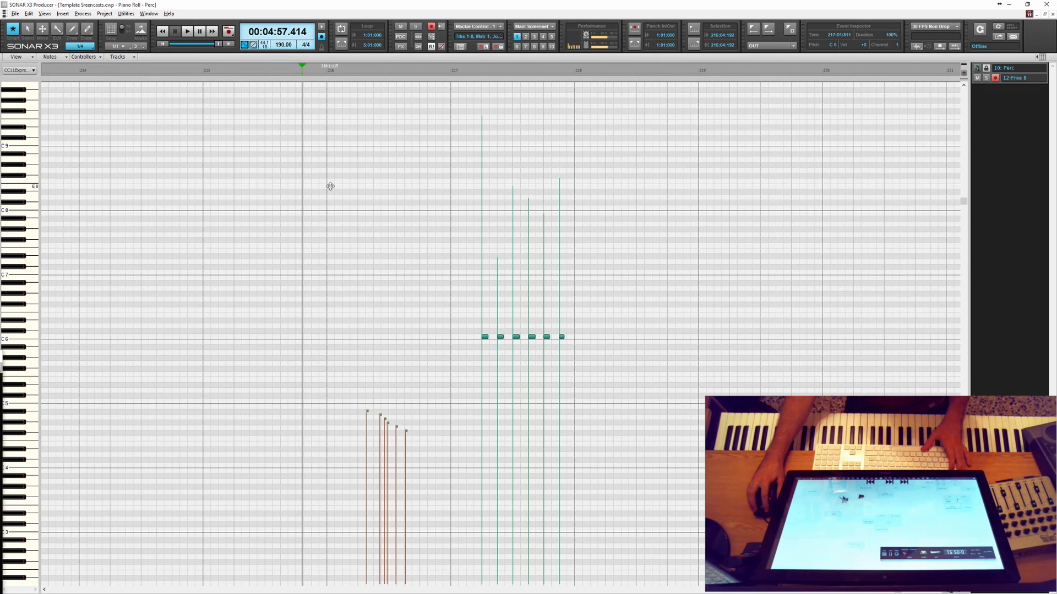
key("space")
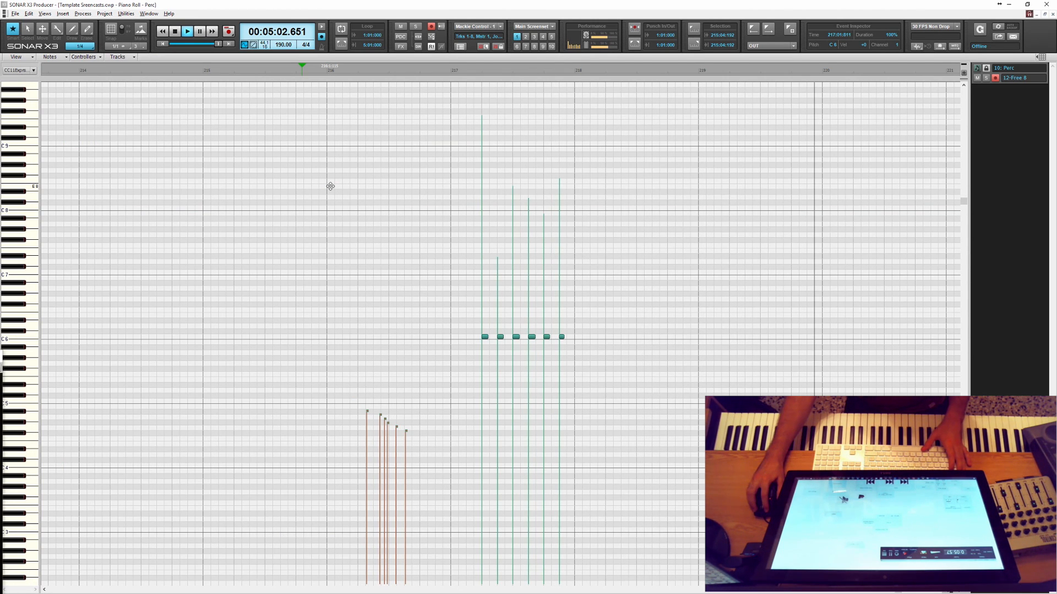
key("space")
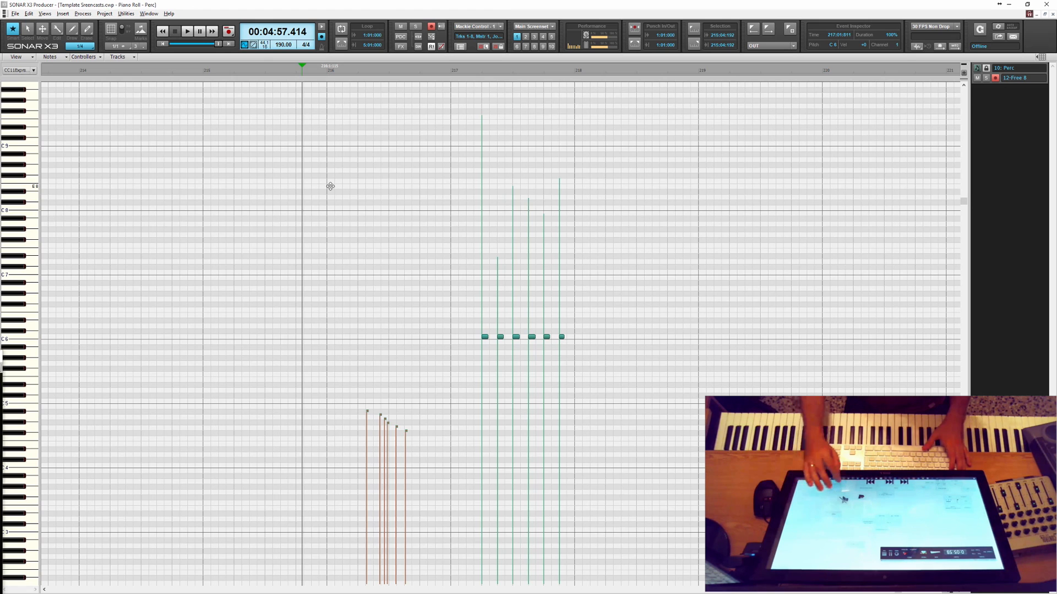
key("ctrl+F4")
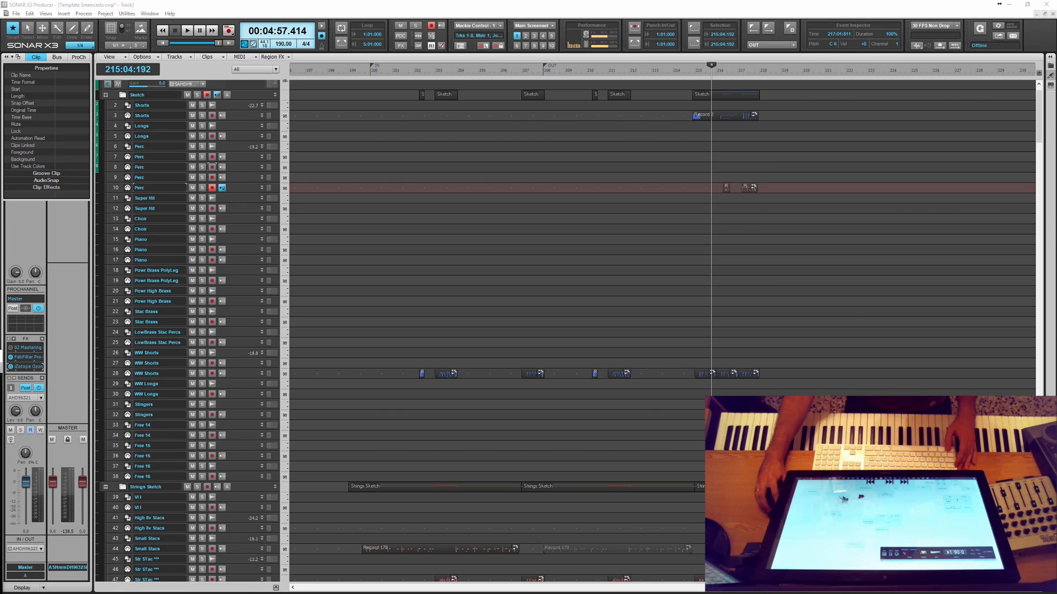
Step: Position the master's Ozone 5 Equalizer over the tracks and play back the cue from bar 197 against its spectrum snapshots
left_click_drag(819, 332, 836, 150)
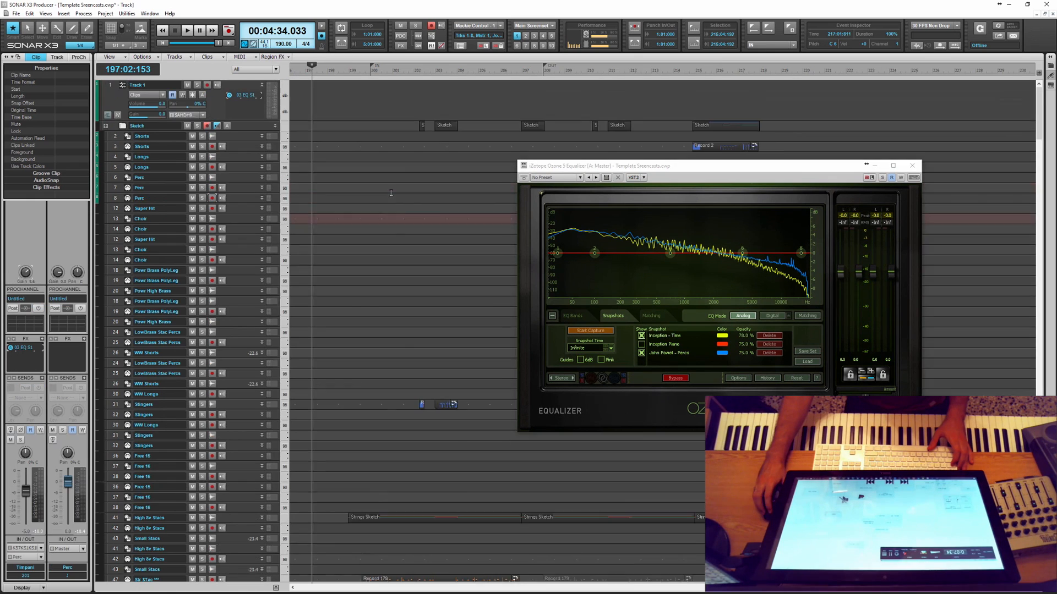
scroll(391, 193, "down", 2)
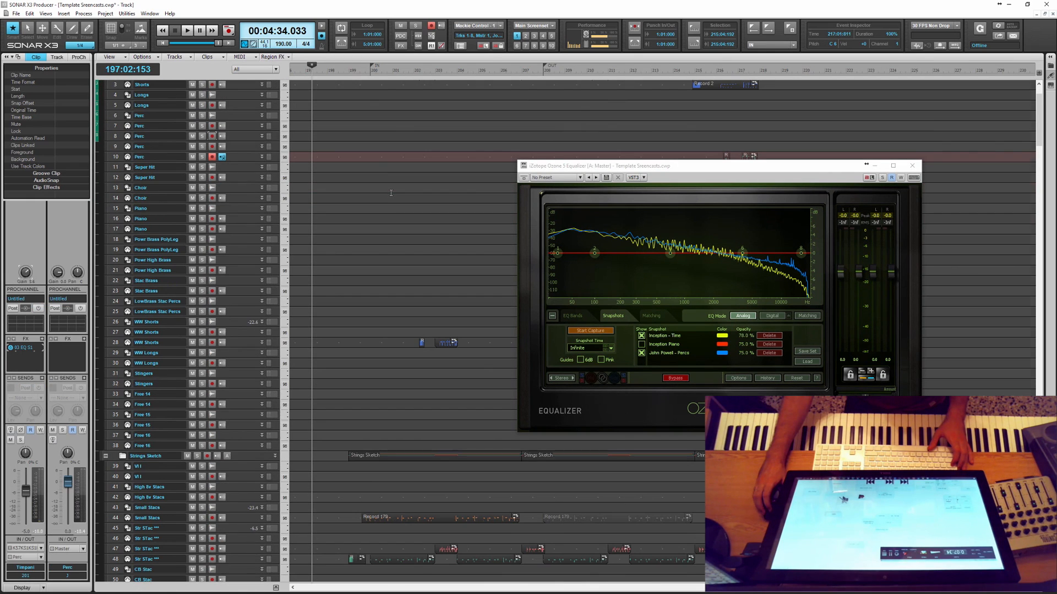
key("space")
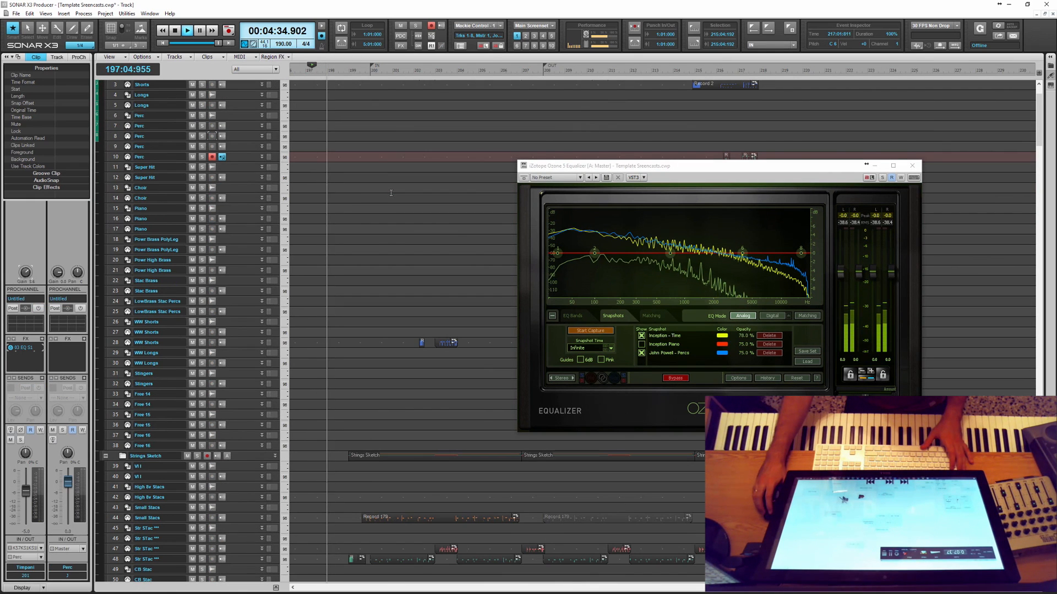